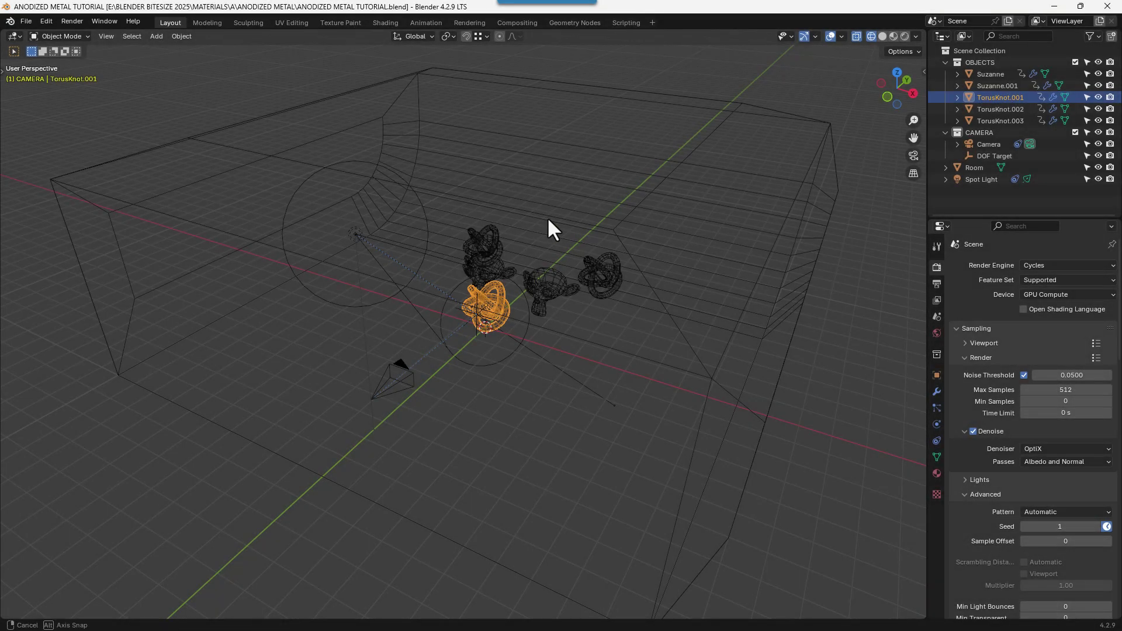
# Orbit the scene, then open the Shading workspace with Rendered viewport shading for a live Cycles preview.
pyautogui.moveTo(549, 225); pyautogui.dragTo(603, 222, button='middle')
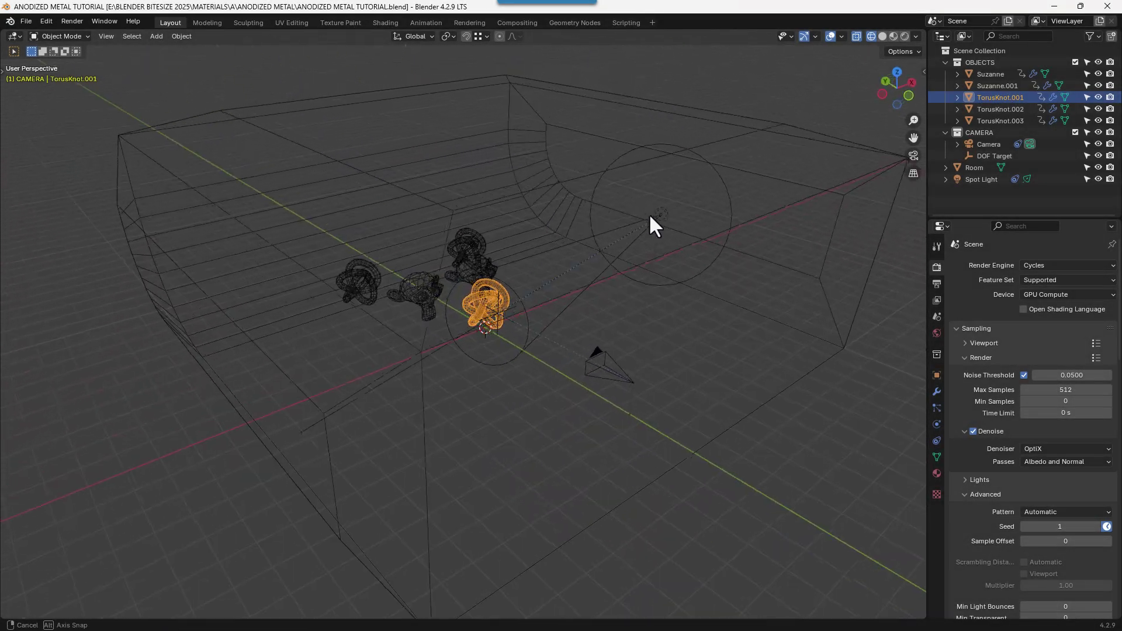
pyautogui.moveTo(603, 221)
pyautogui.mouseDown(button='middle')
pyautogui.moveTo(674, 241)
pyautogui.moveTo(634, 259)
pyautogui.moveTo(600, 254)
pyautogui.moveTo(565, 216)
pyautogui.mouseUp(button='middle')
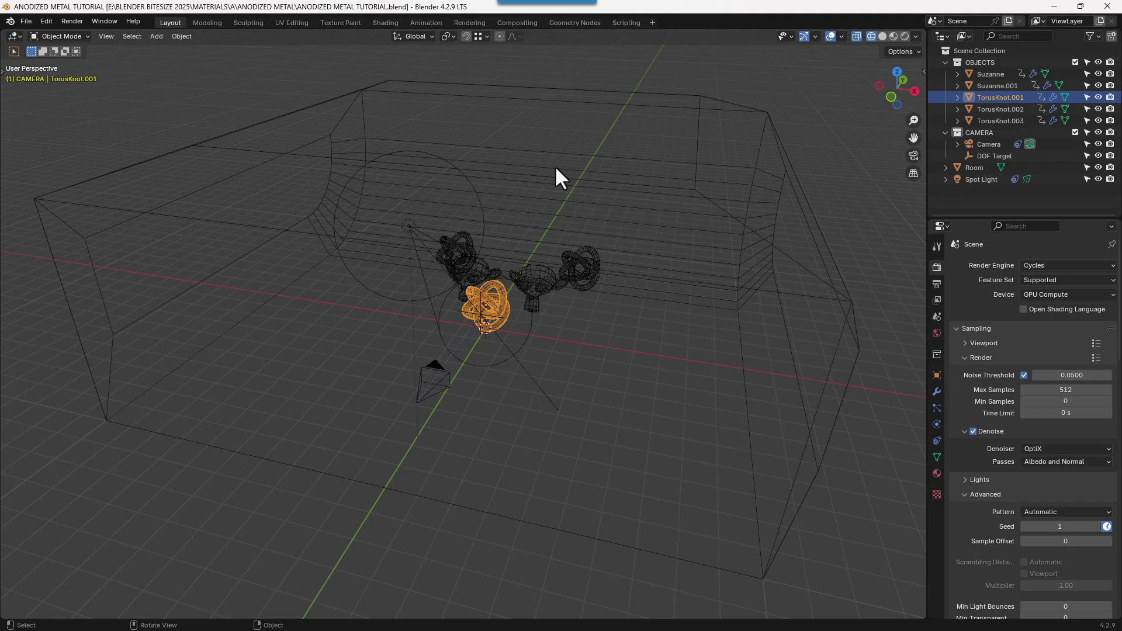
pyautogui.click(369, 23)
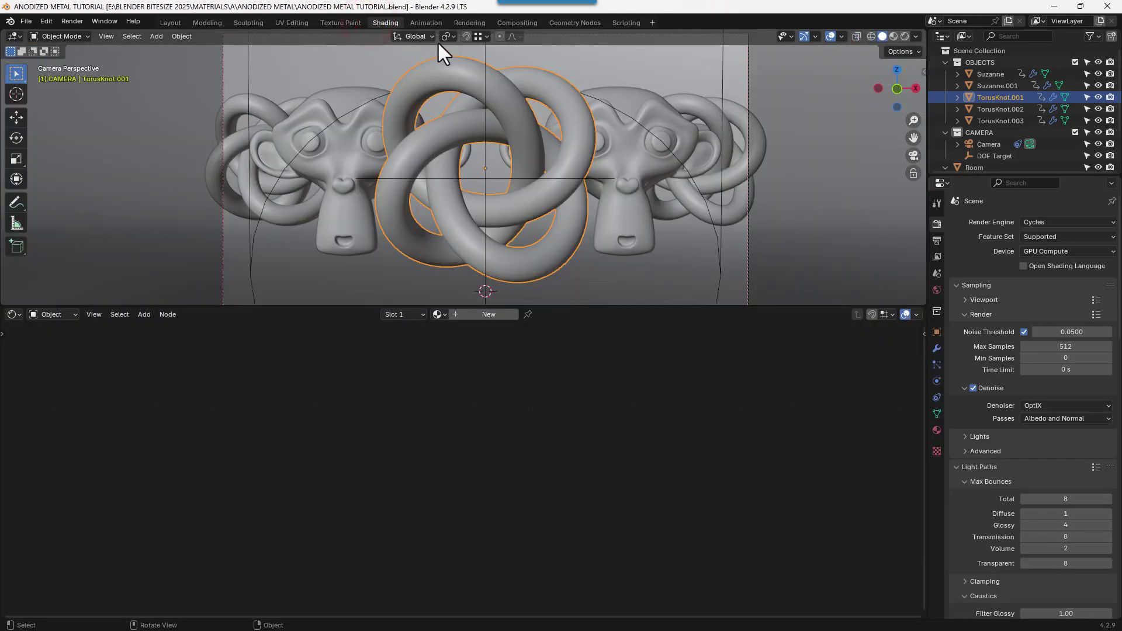
pyautogui.click(904, 37)
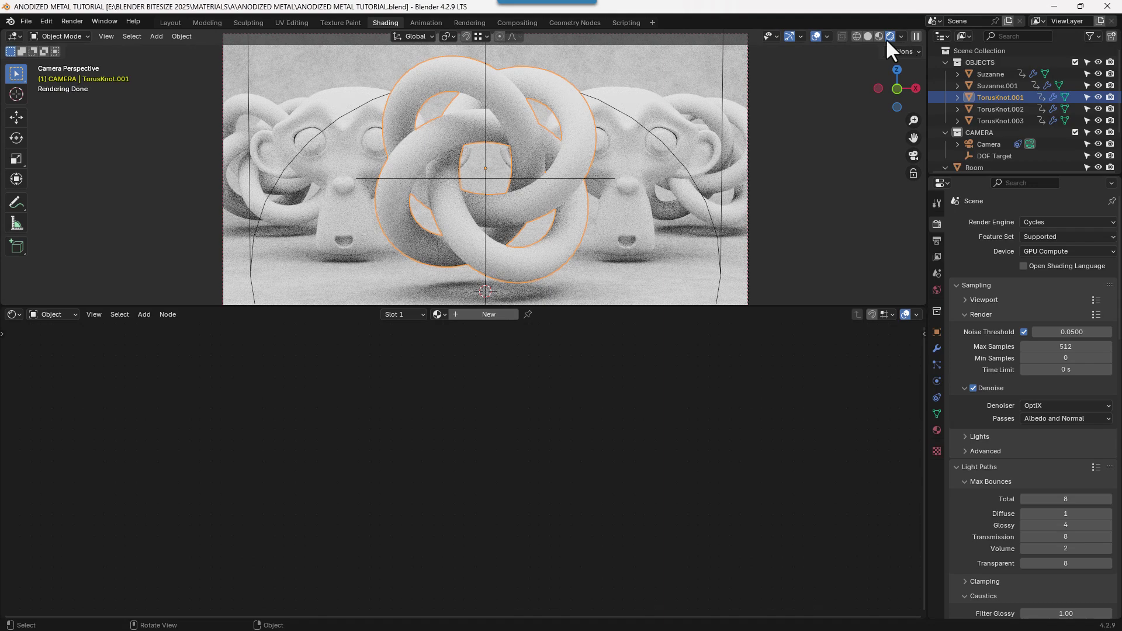
# Create the ANODISED METAL material and link it to both Suzannes and all three torus knots.
pyautogui.click(495, 315)
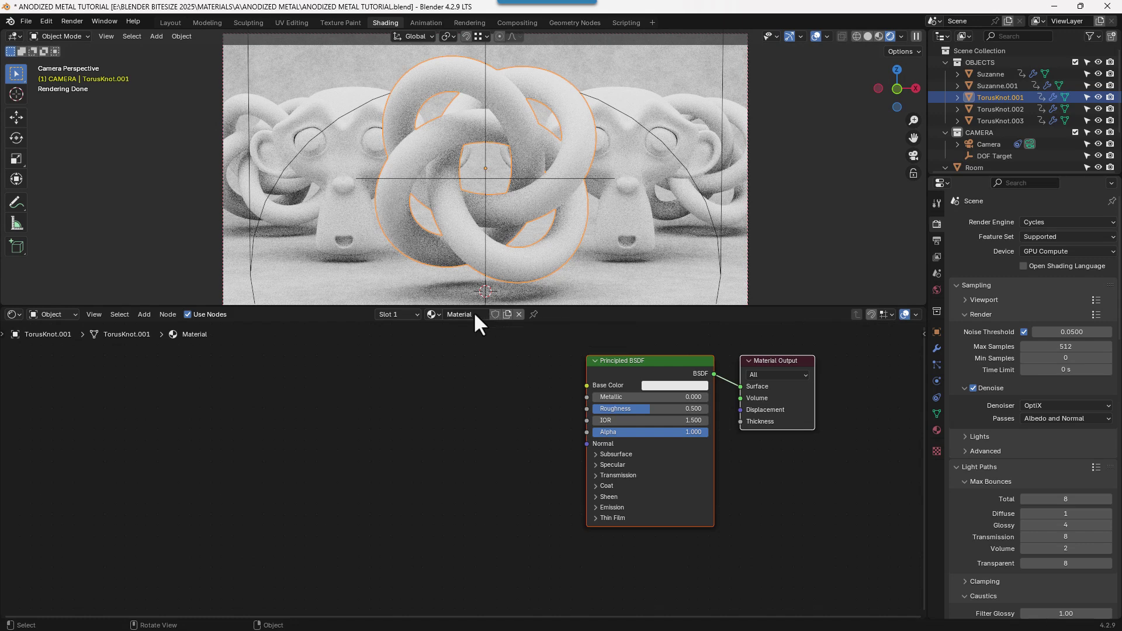
pyautogui.write('ANODISED MET')
pyautogui.write('AL')
pyautogui.press('Return')
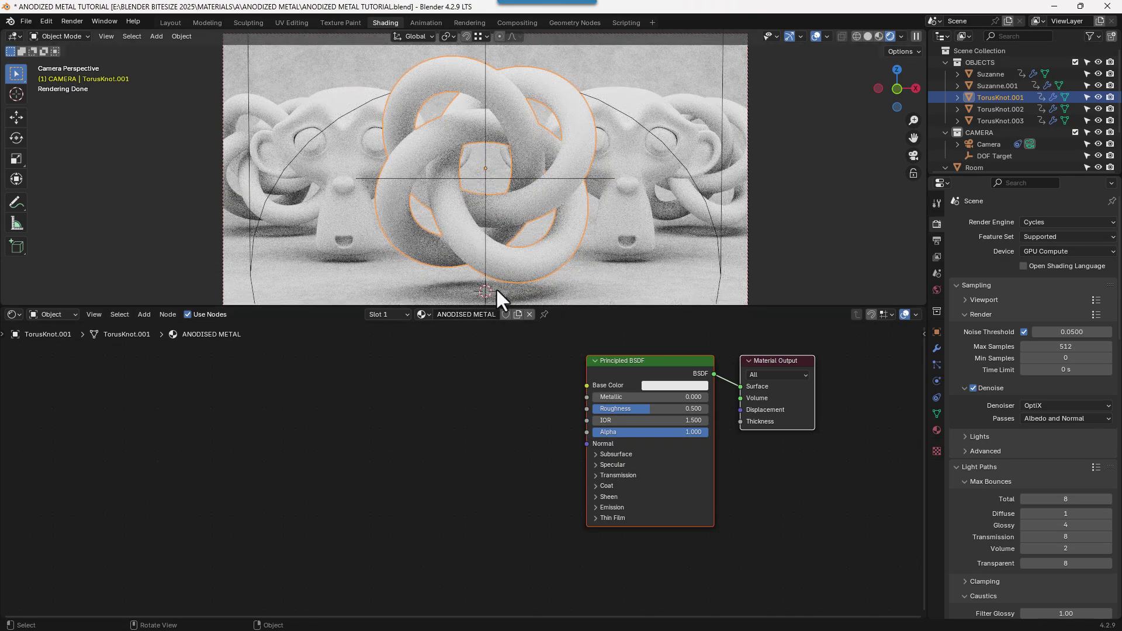
pyautogui.click(705, 108)
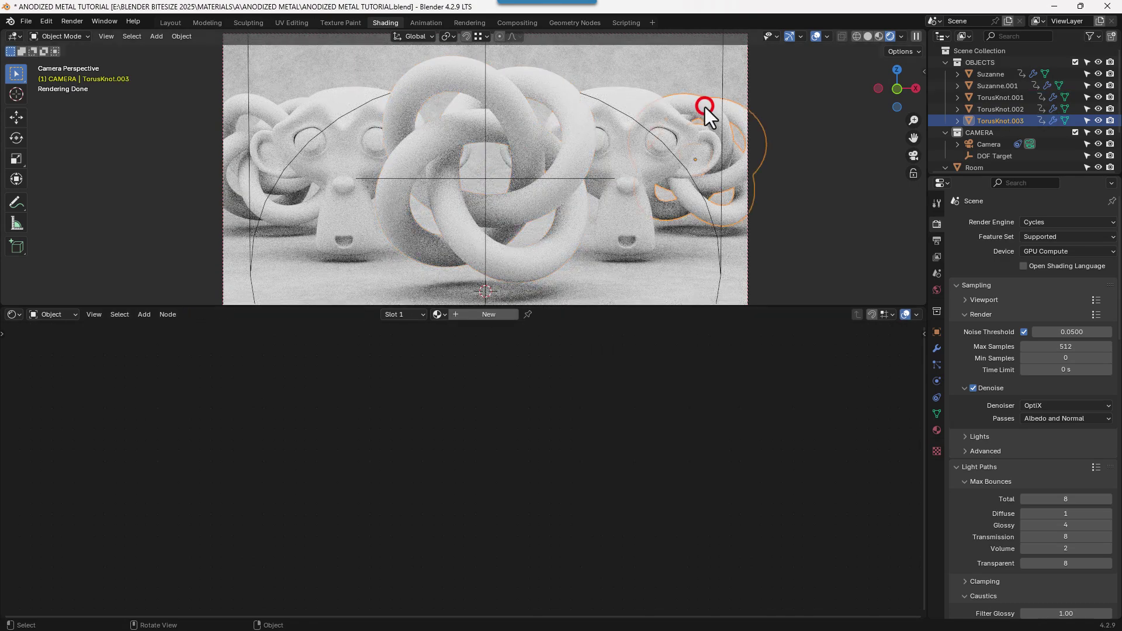
pyautogui.keyDown('shift'); pyautogui.click(625, 102); pyautogui.keyUp('shift')
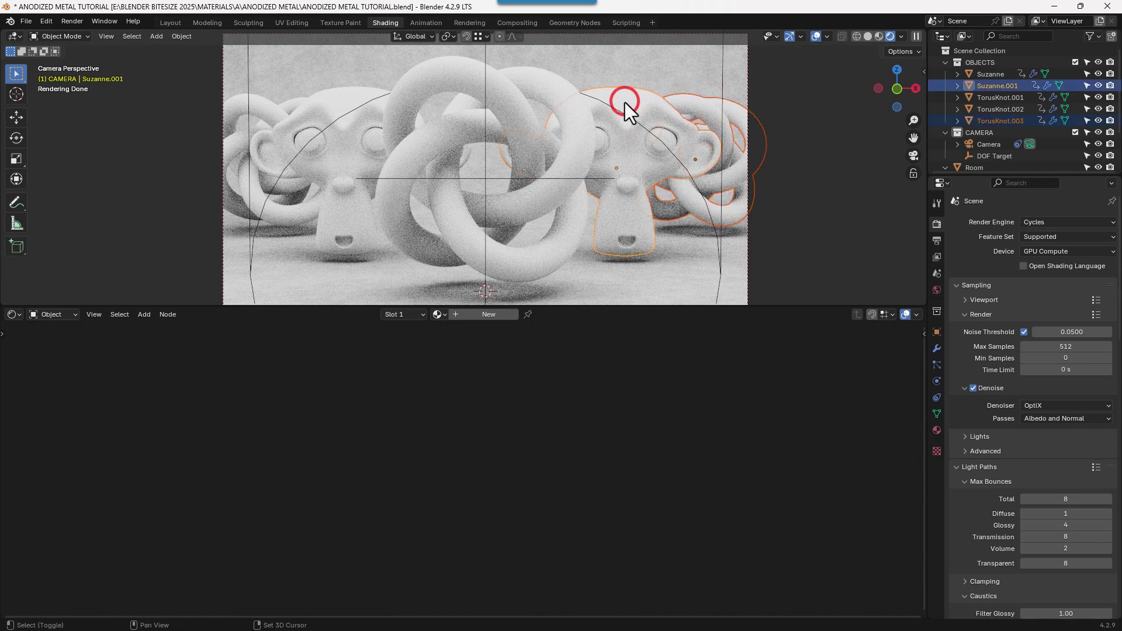
pyautogui.keyDown('shift'); pyautogui.click(266, 106); pyautogui.keyUp('shift')
pyautogui.keyDown('shift'); pyautogui.click(337, 96); pyautogui.keyUp('shift')
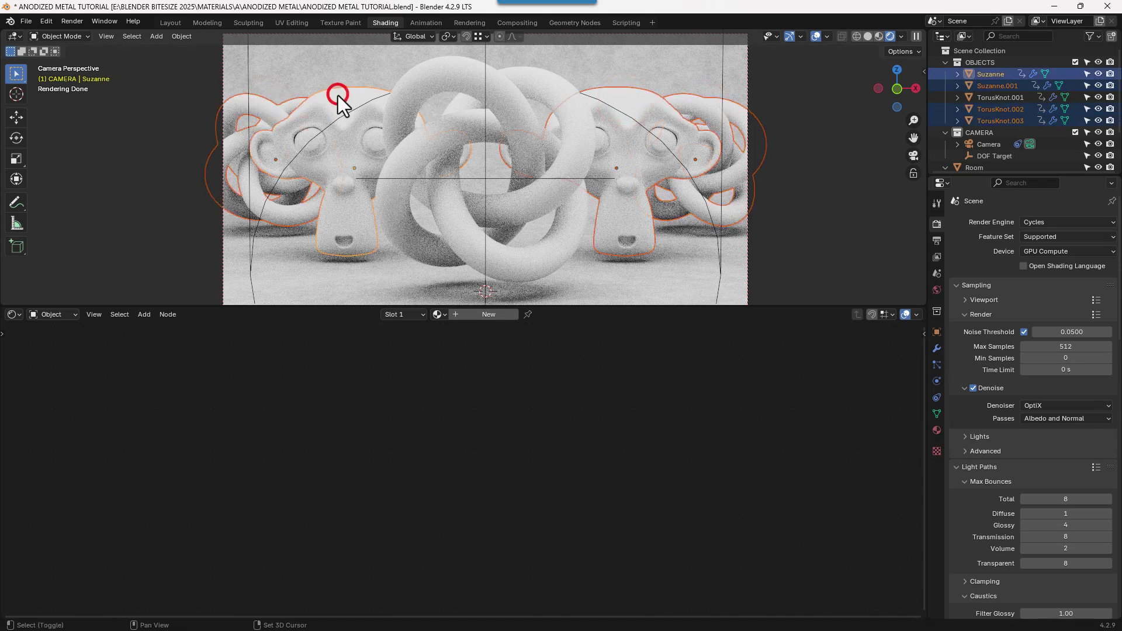
pyautogui.keyDown('shift'); pyautogui.click(424, 89); pyautogui.keyUp('shift')
pyautogui.hotkey('ctrl', 'l')
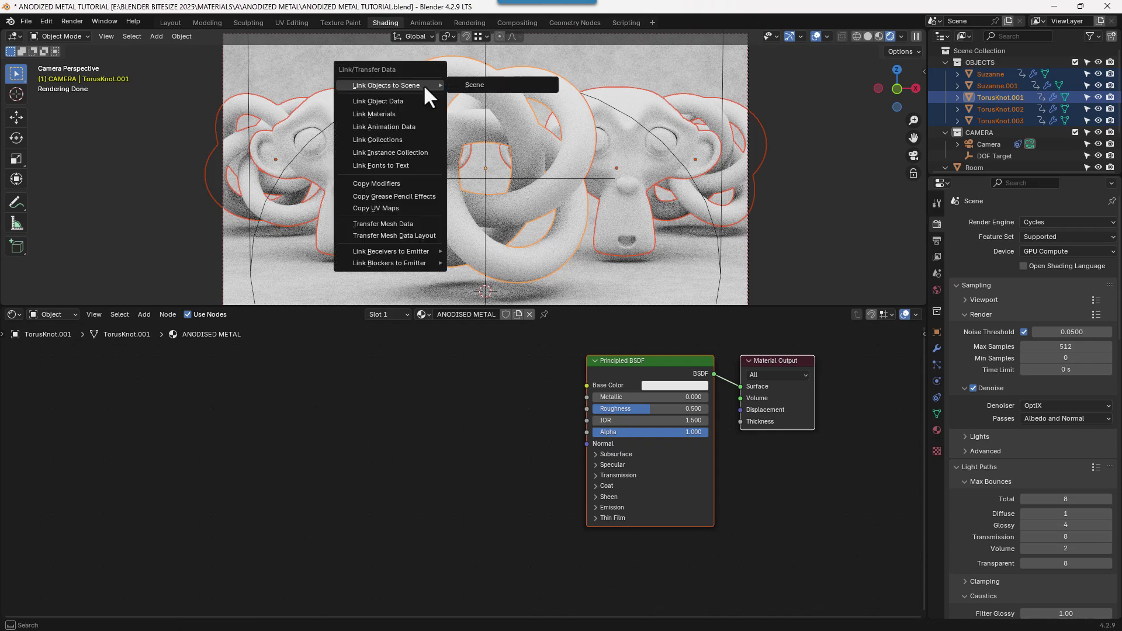
pyautogui.press('m')
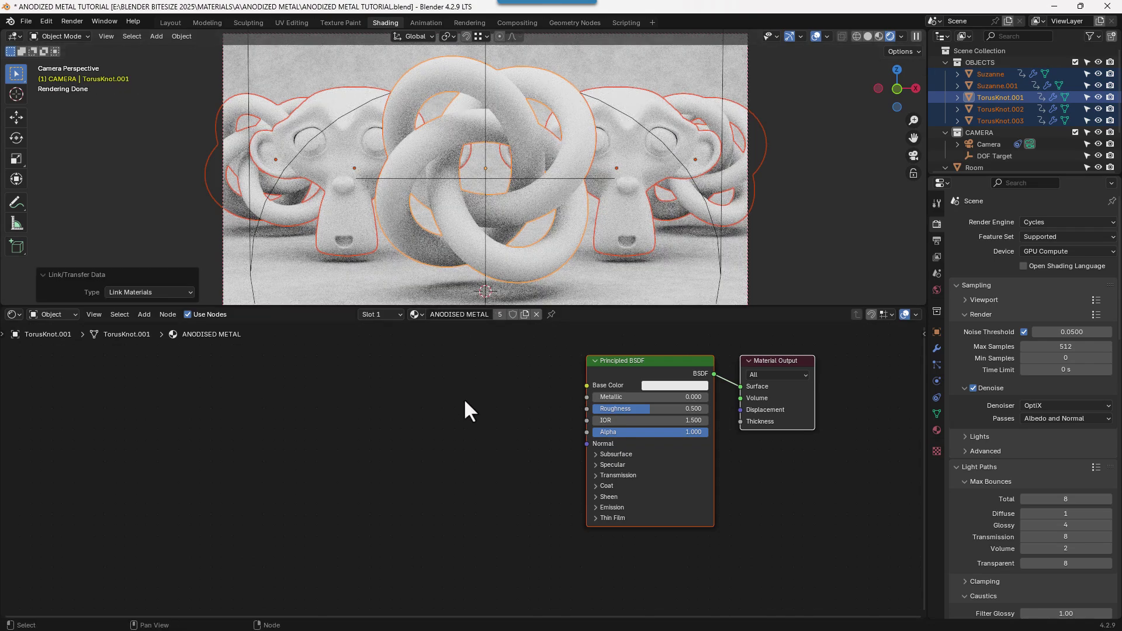
pyautogui.click(464, 398)
# Save the file and set the Principled BSDF to Metallic 1 and Roughness 0.05.
pyautogui.hotkey('ctrl', 's')
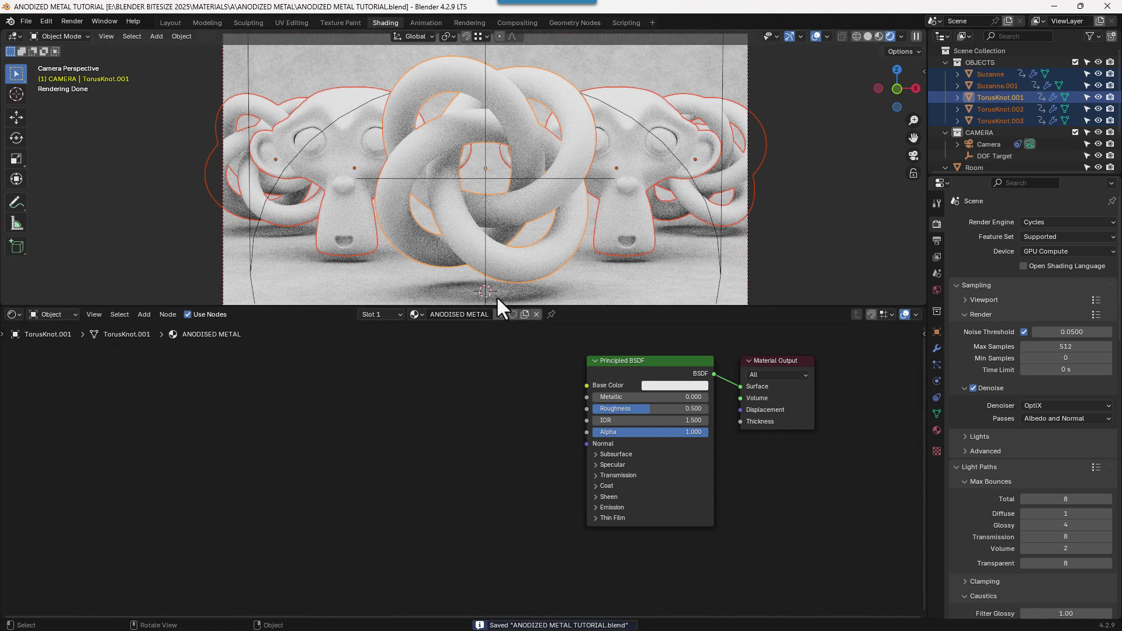
pyautogui.scroll(1, 548, 414)
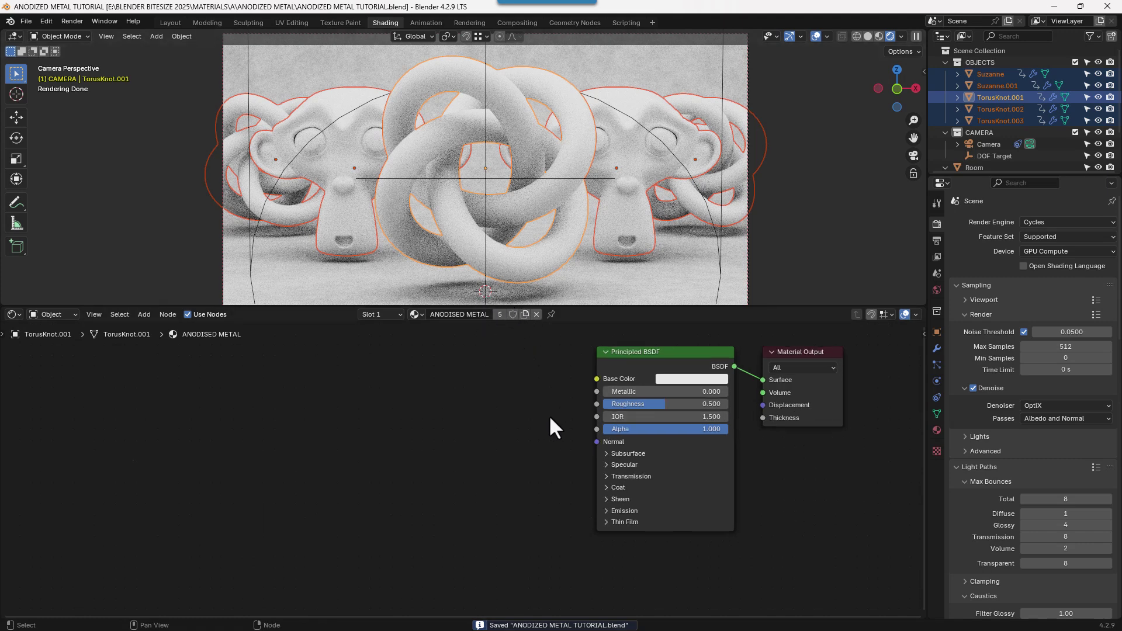
pyautogui.moveTo(533, 431); pyautogui.dragTo(509, 448, button='middle')
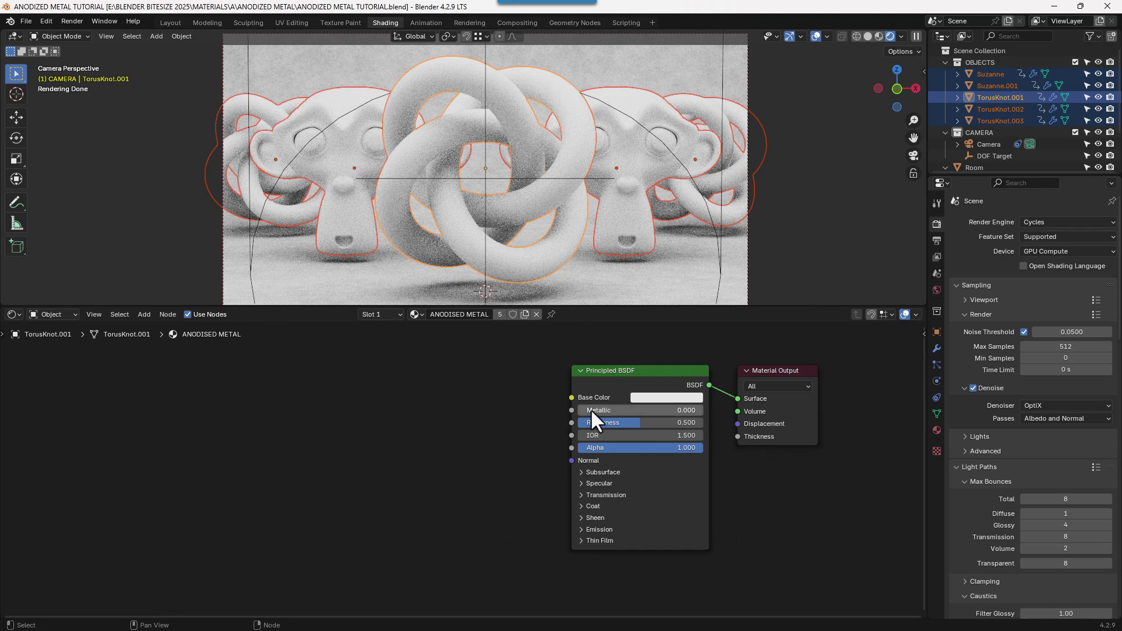
pyautogui.click(591, 409)
pyautogui.write('1')
pyautogui.press('Return')
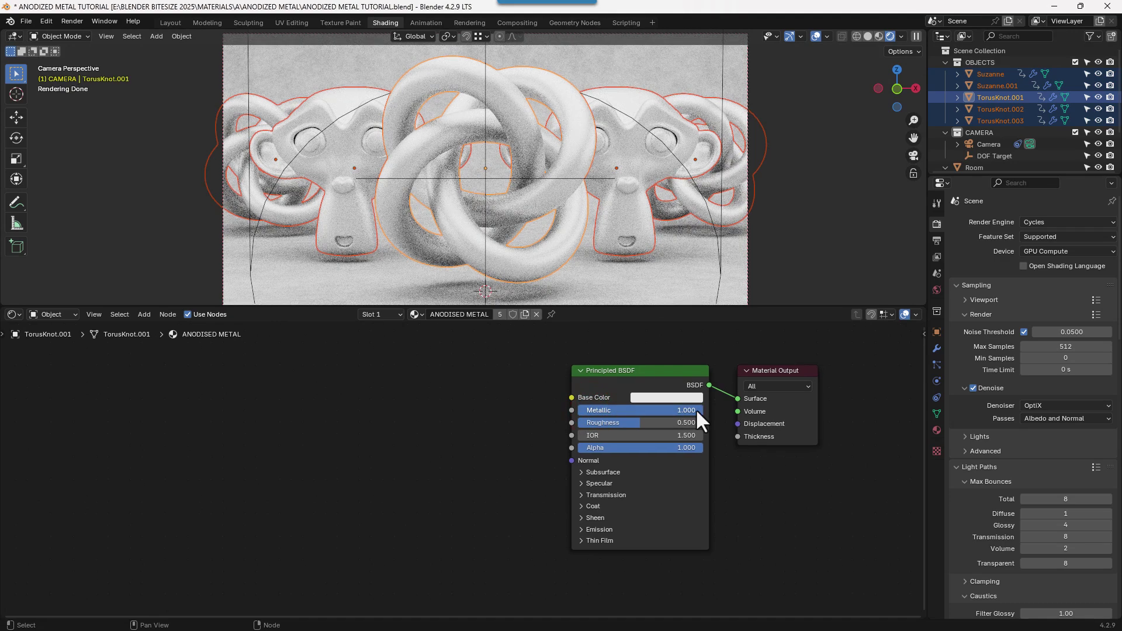
pyautogui.click(677, 421)
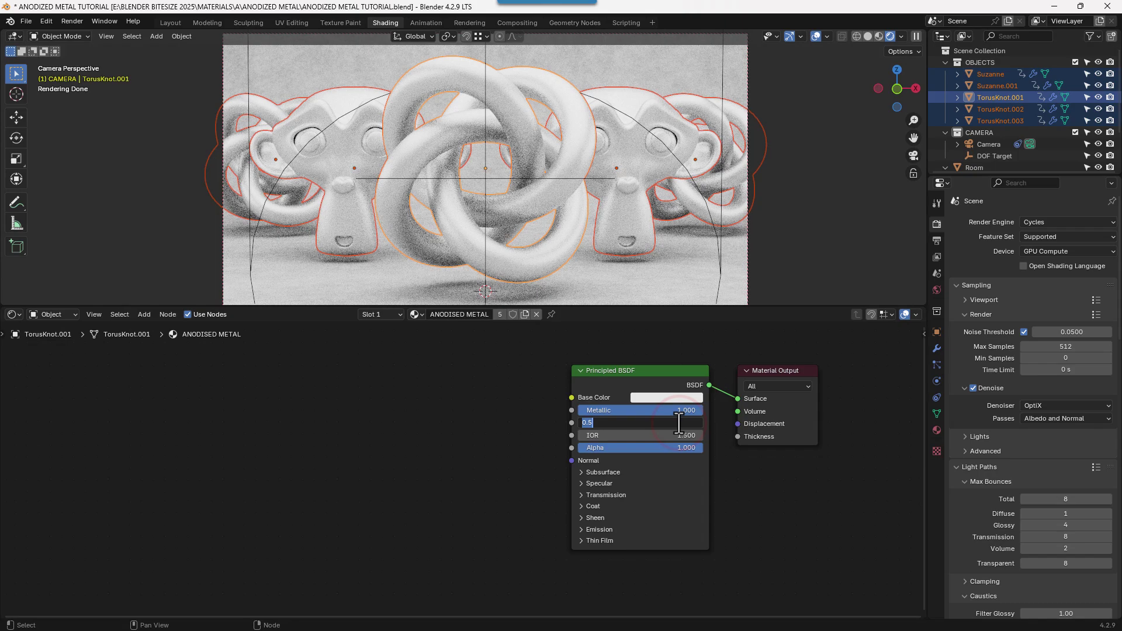
pyautogui.write('0.05')
pyautogui.press('Return')
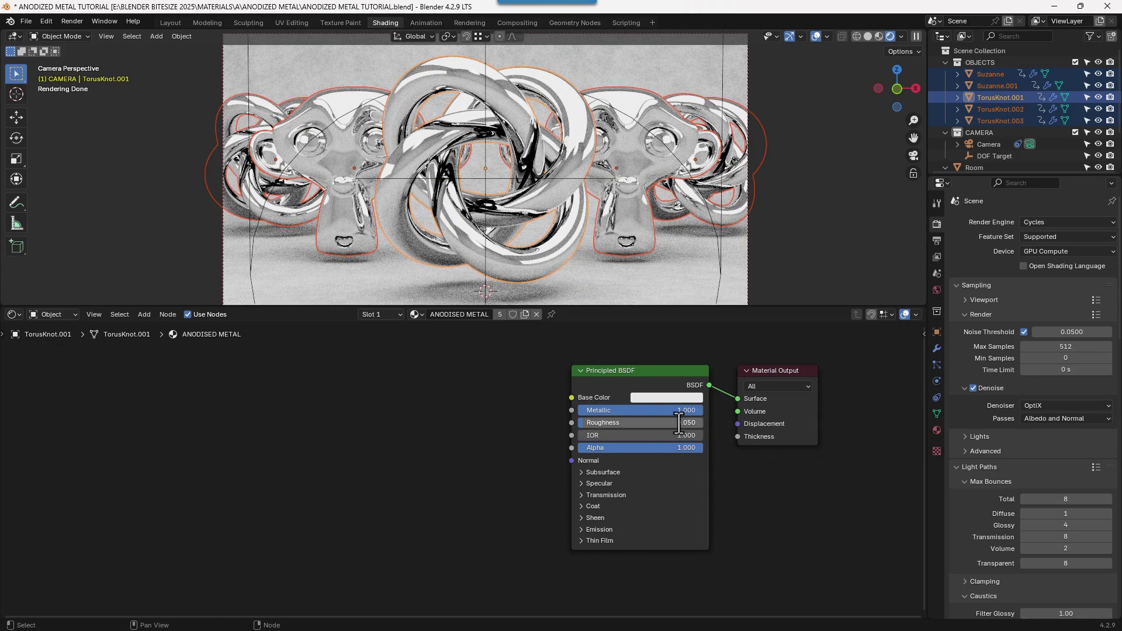
# Set the Sheen Weight to 0.5 and save the file again.
pyautogui.click(596, 518)
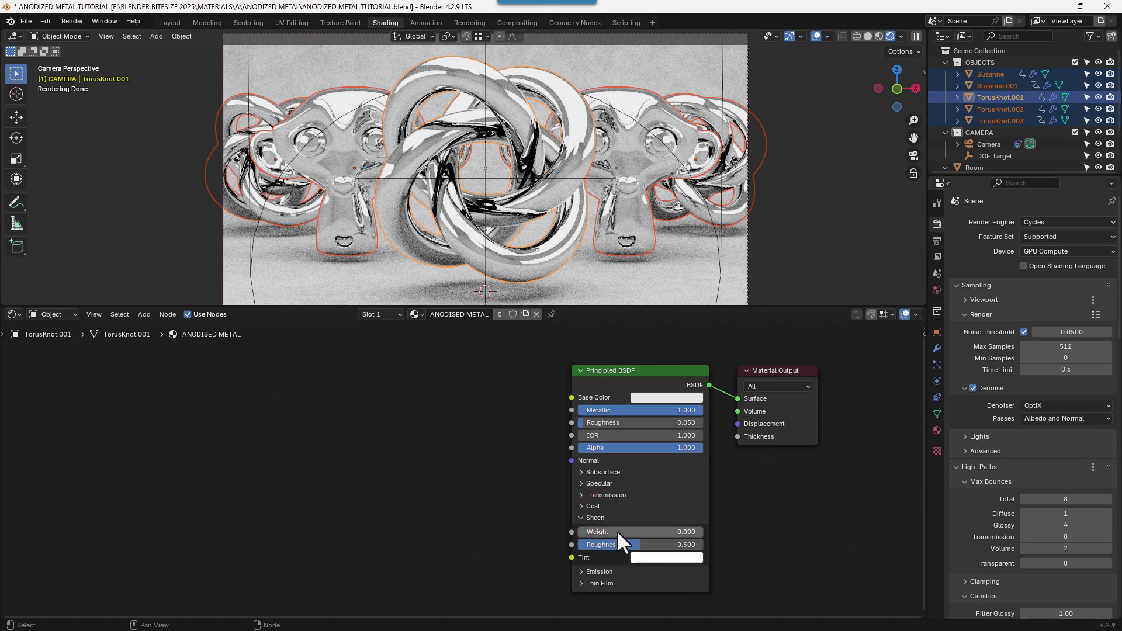
pyautogui.click(616, 530)
pyautogui.write('0.500')
pyautogui.press('Return')
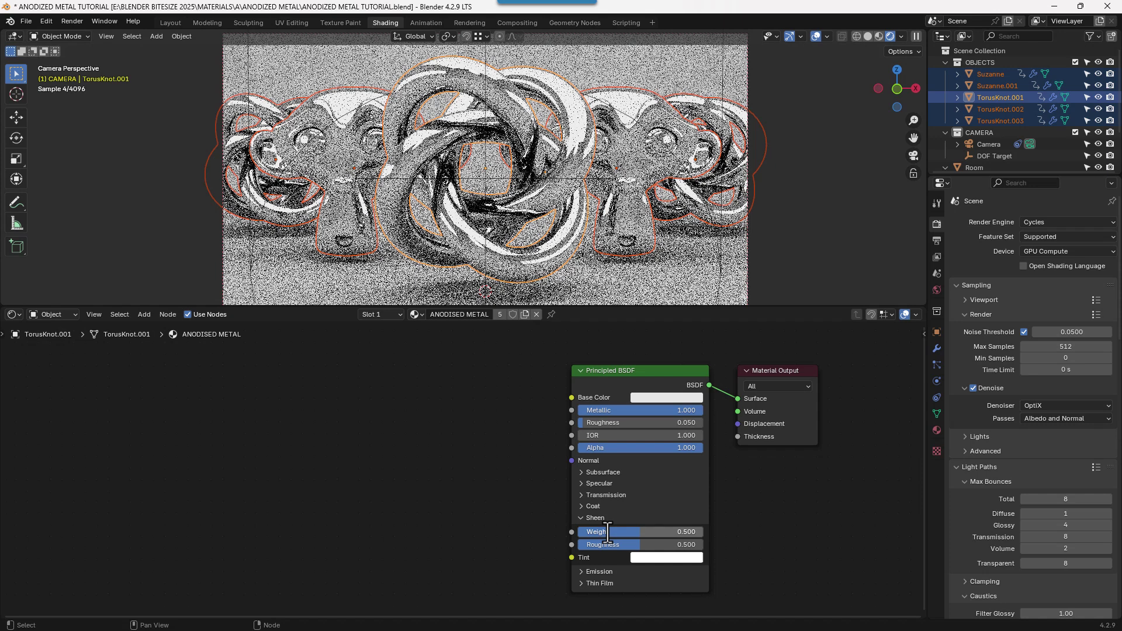
pyautogui.moveTo(612, 497); pyautogui.dragTo(634, 479, button='middle')
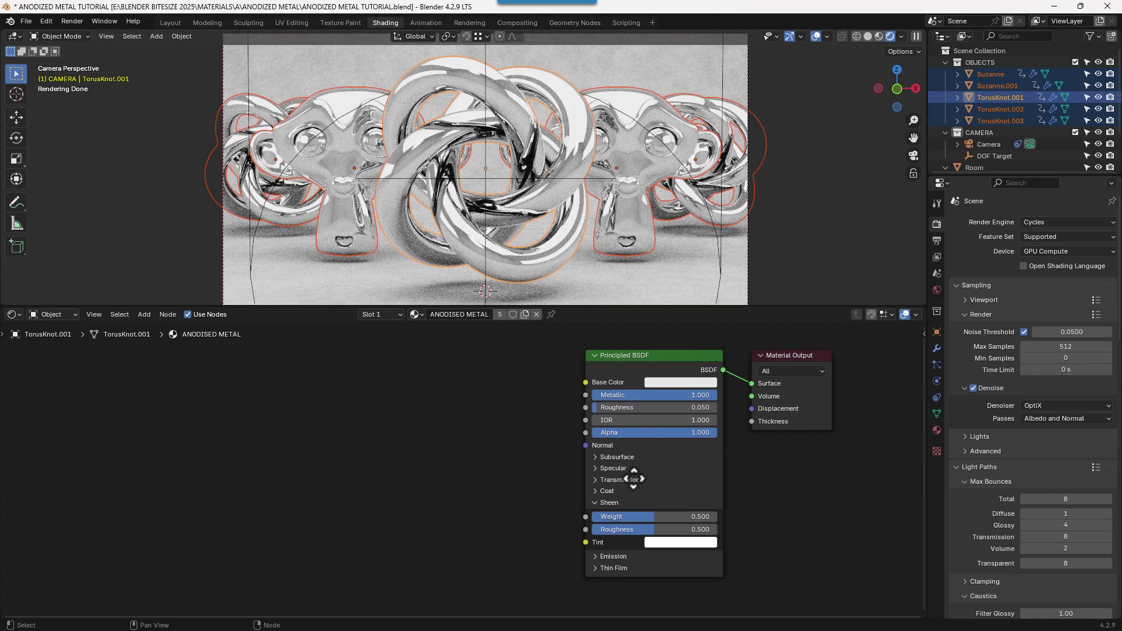
pyautogui.hotkey('ctrl', 's')
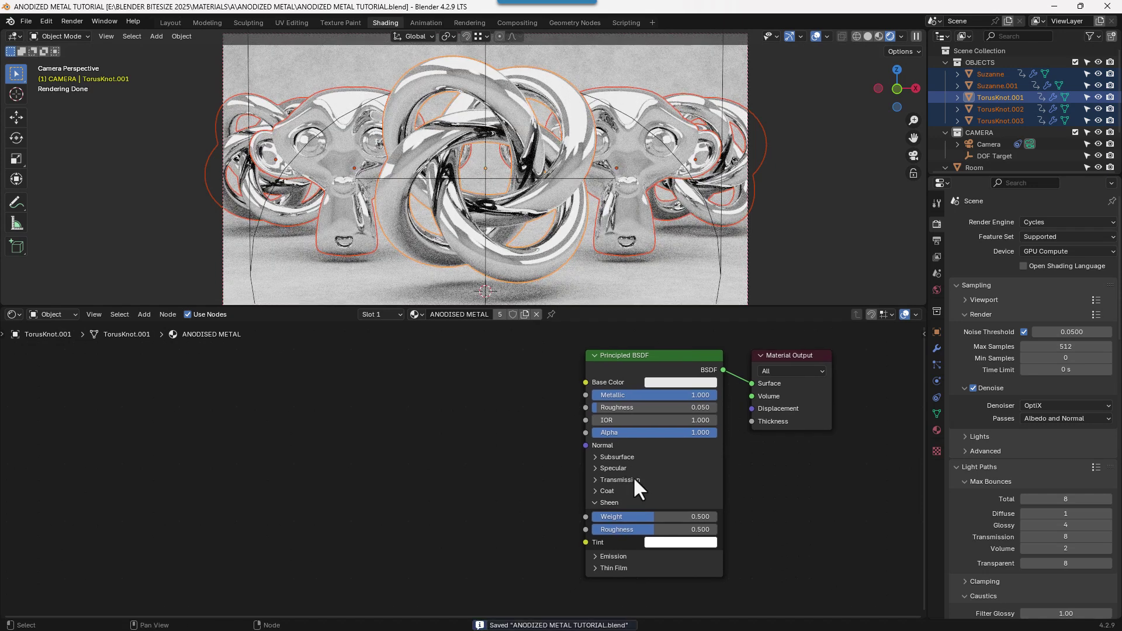
# Narrow the selection to only the central torus knot.
pyautogui.click(806, 209)
pyautogui.click(508, 89)
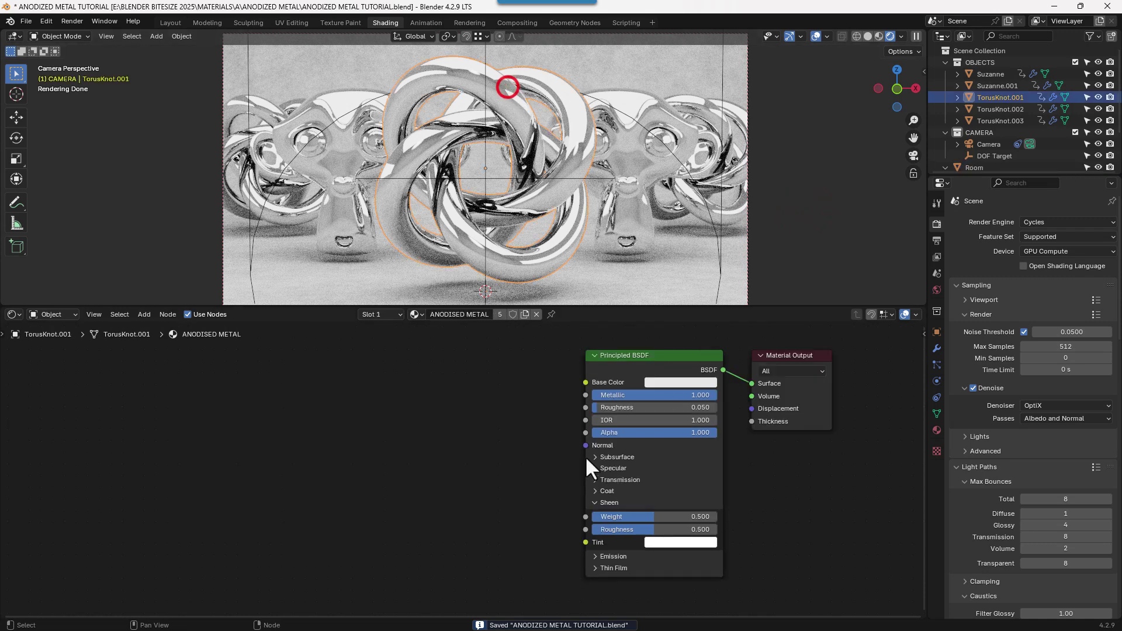
pyautogui.moveTo(550, 436); pyautogui.dragTo(546, 437, button='middle')
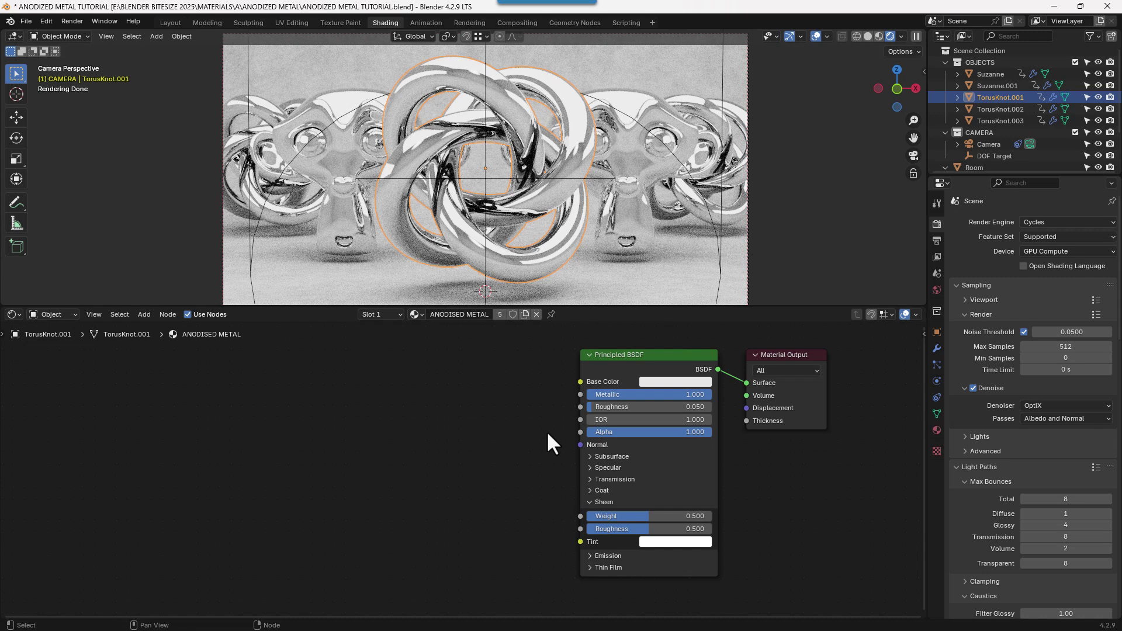
# Add a Color Ramp node left of the shader, feeding both Base Color and Sheen Tint.
pyautogui.moveTo(580, 381); pyautogui.dragTo(467, 382)
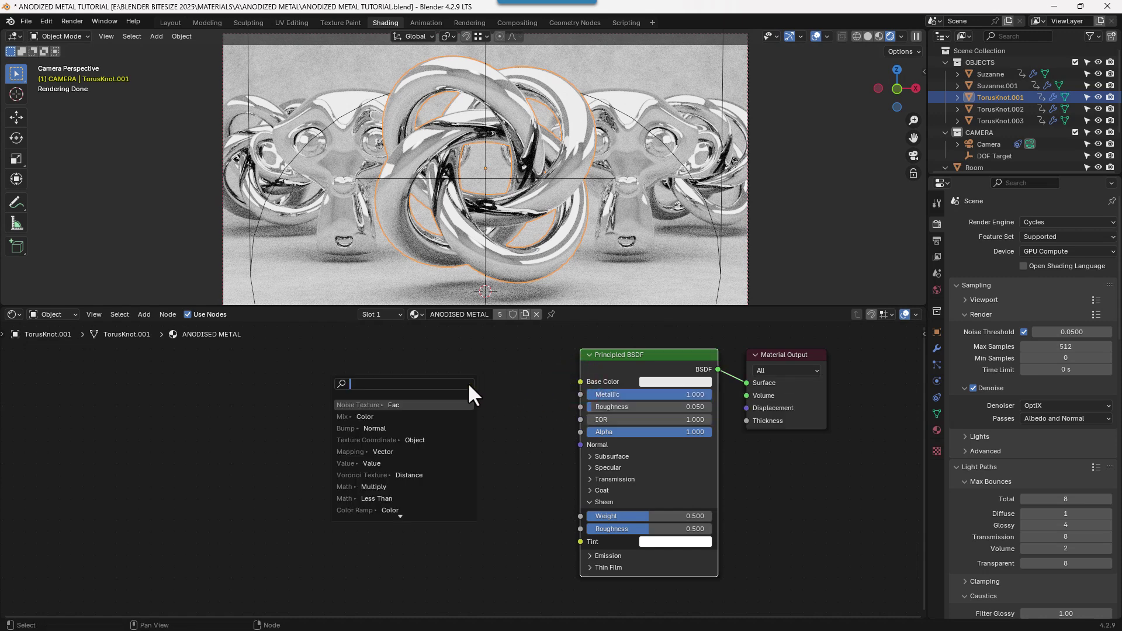
pyautogui.write('COLOR')
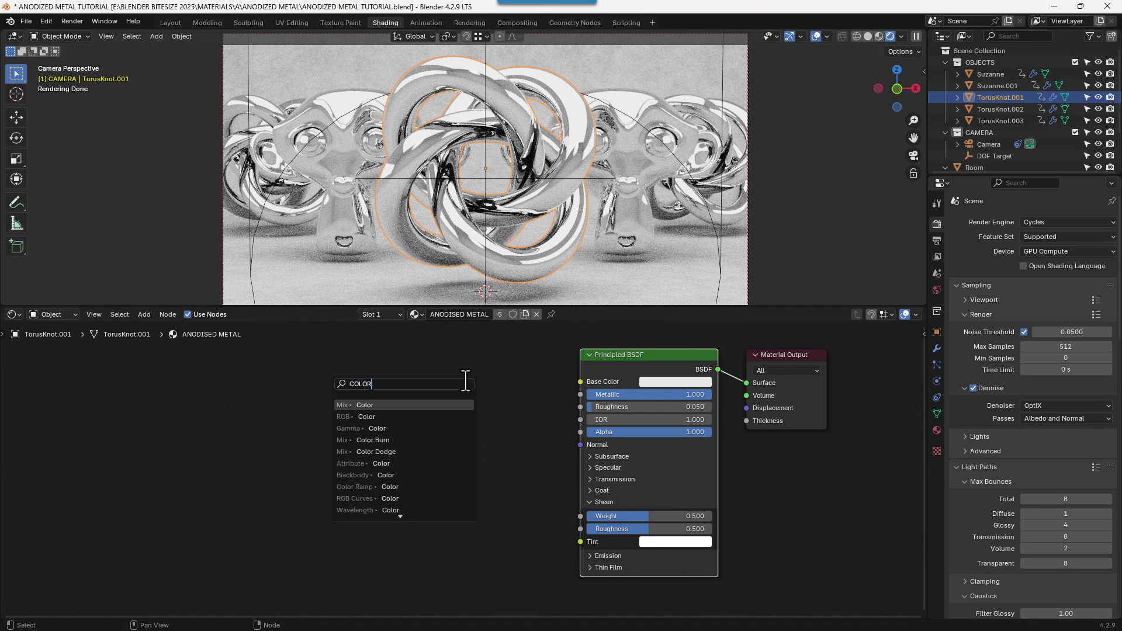
pyautogui.write(' RAMP')
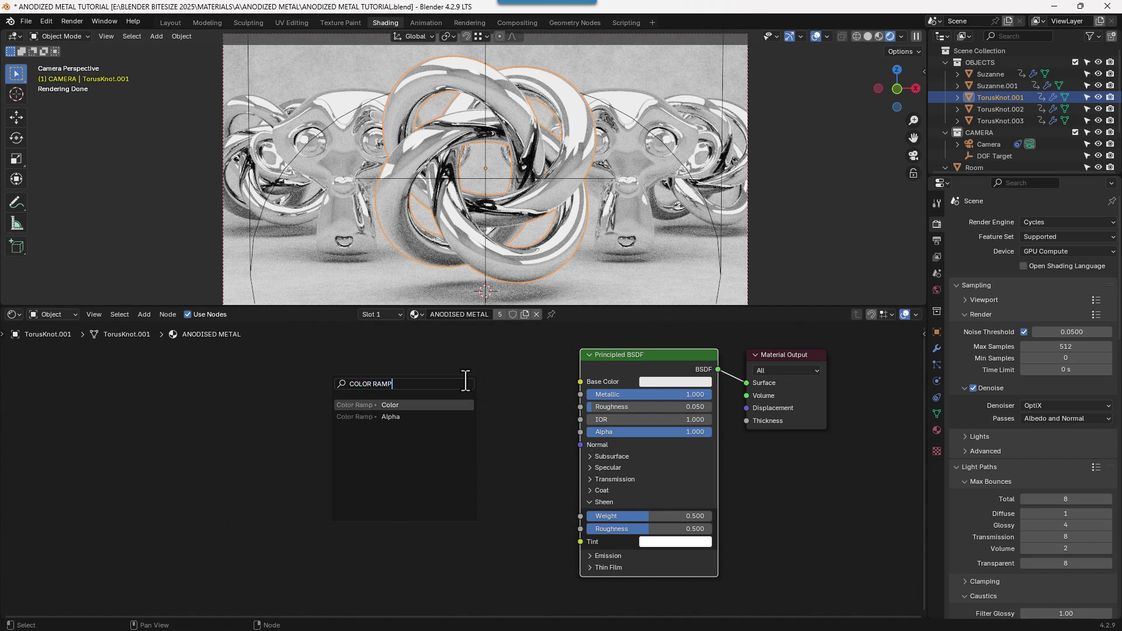
pyautogui.press('Return')
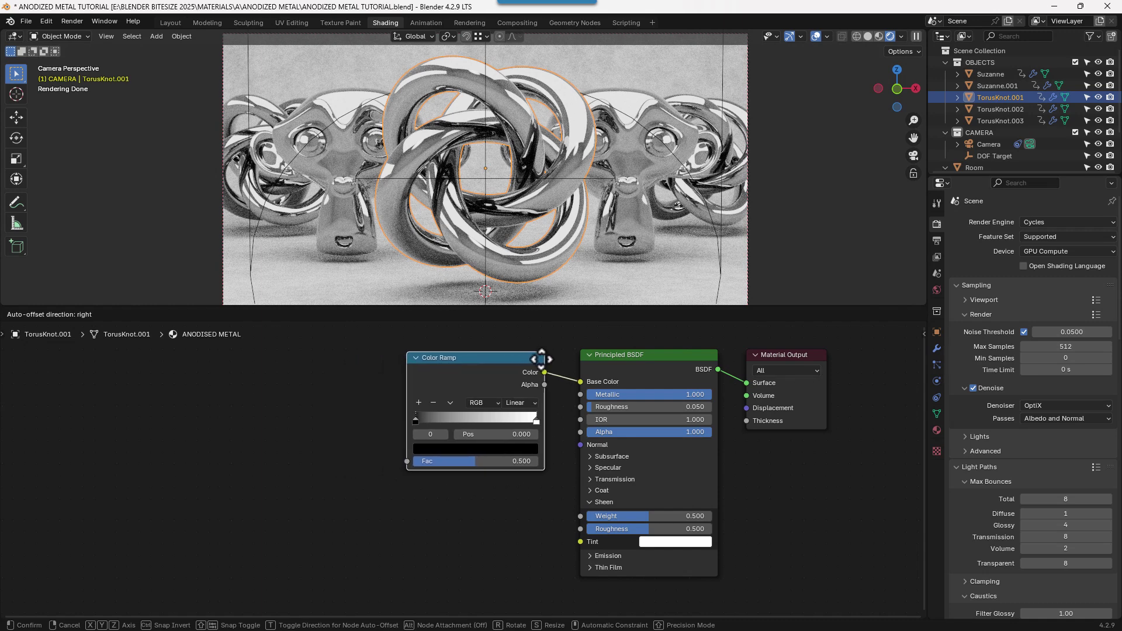
pyautogui.click(541, 358)
pyautogui.click(543, 371)
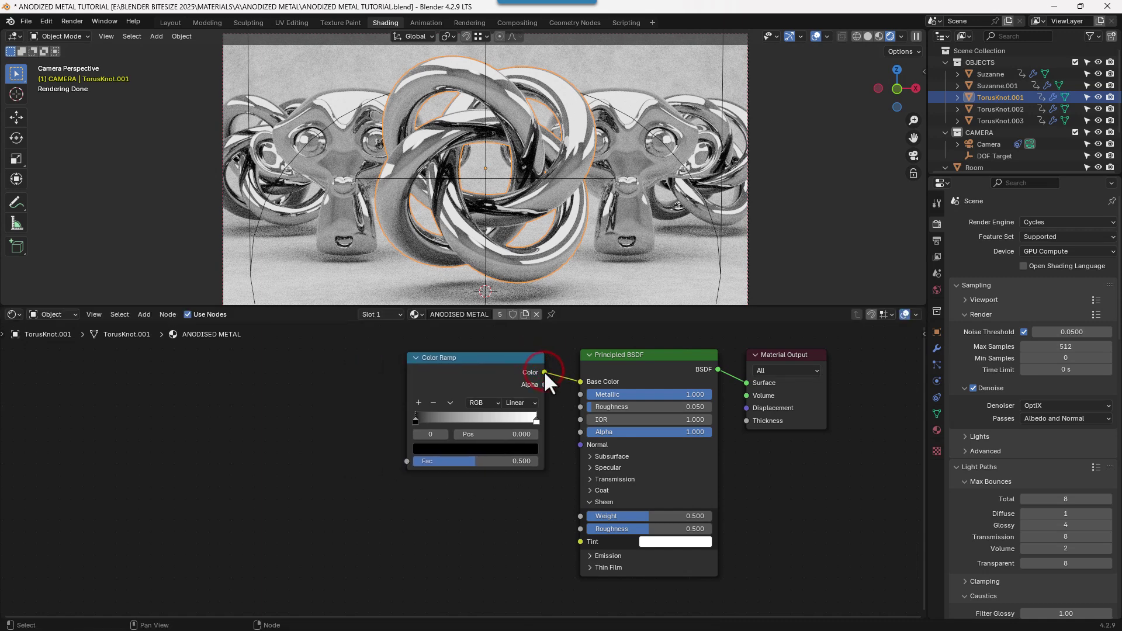
pyautogui.moveTo(544, 371); pyautogui.dragTo(572, 541)
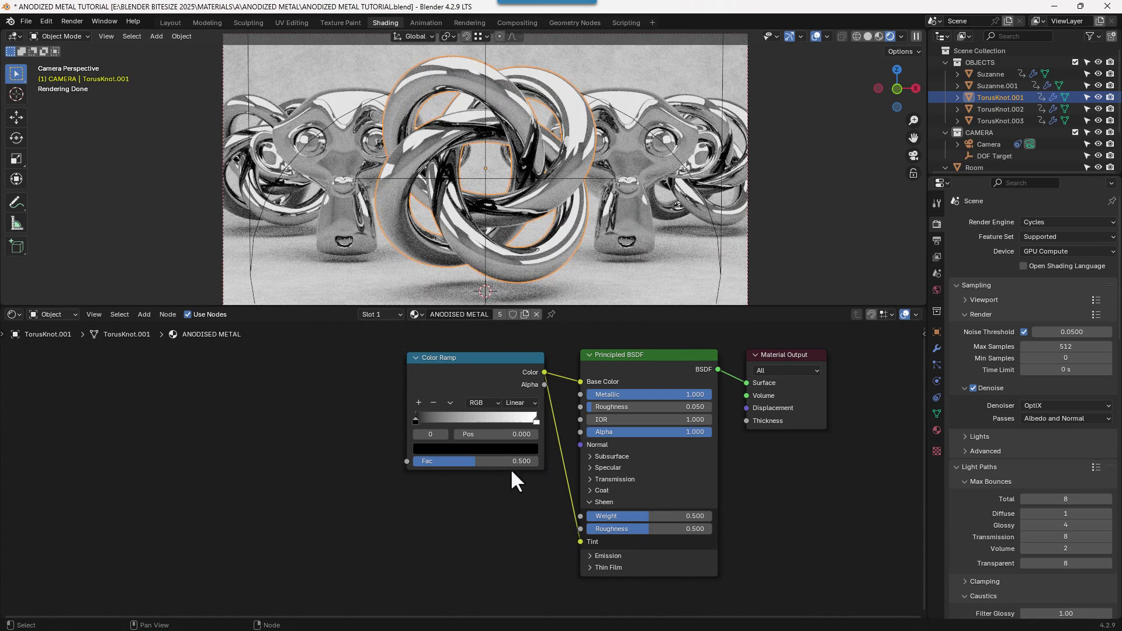
pyautogui.scroll(1, 503, 405)
pyautogui.scroll(1, 515, 389)
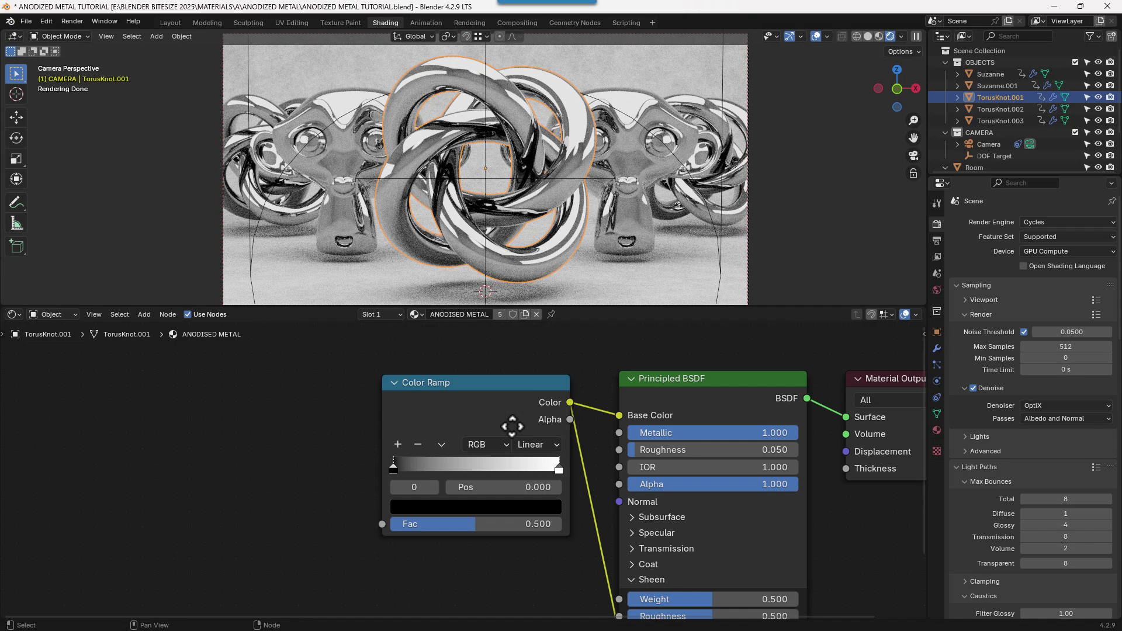
pyautogui.scroll(1, 522, 434)
pyautogui.scroll(1, 522, 434)
pyautogui.click(569, 442)
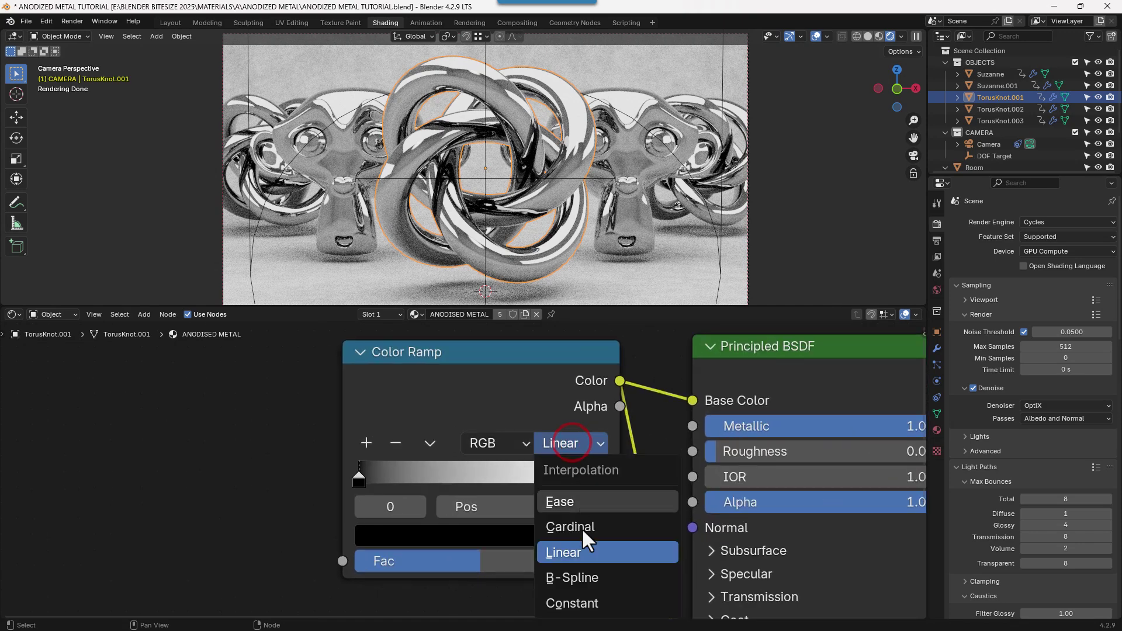
# Switch the ramp to B-Spline, add more colour stops and distribute them evenly.
pyautogui.click(584, 579)
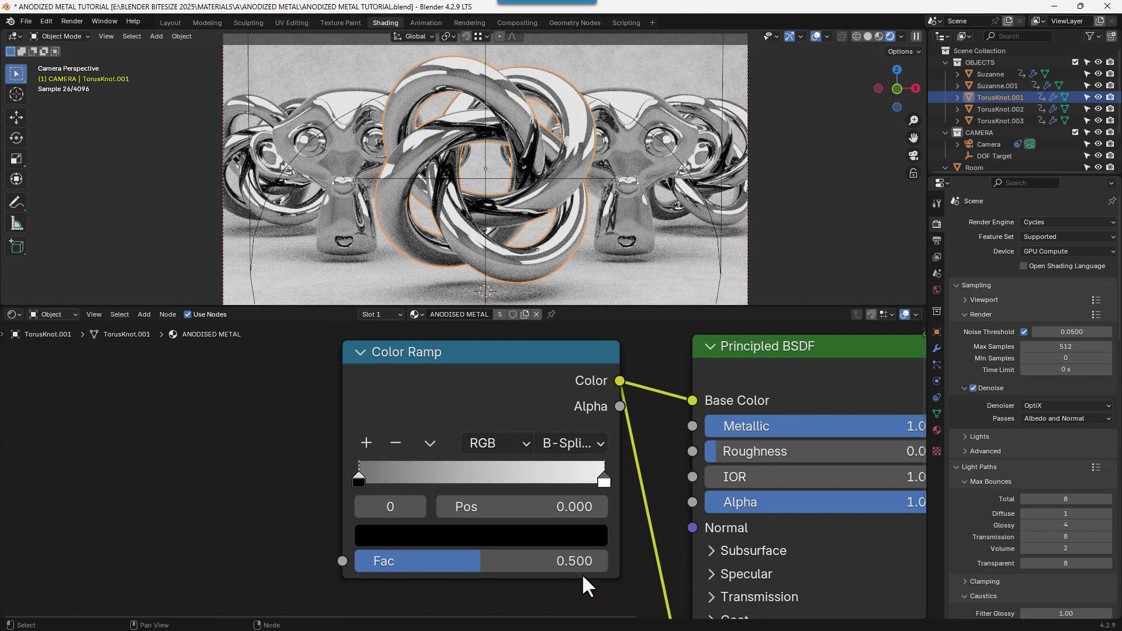
pyautogui.click(362, 443)
pyautogui.click(362, 443)
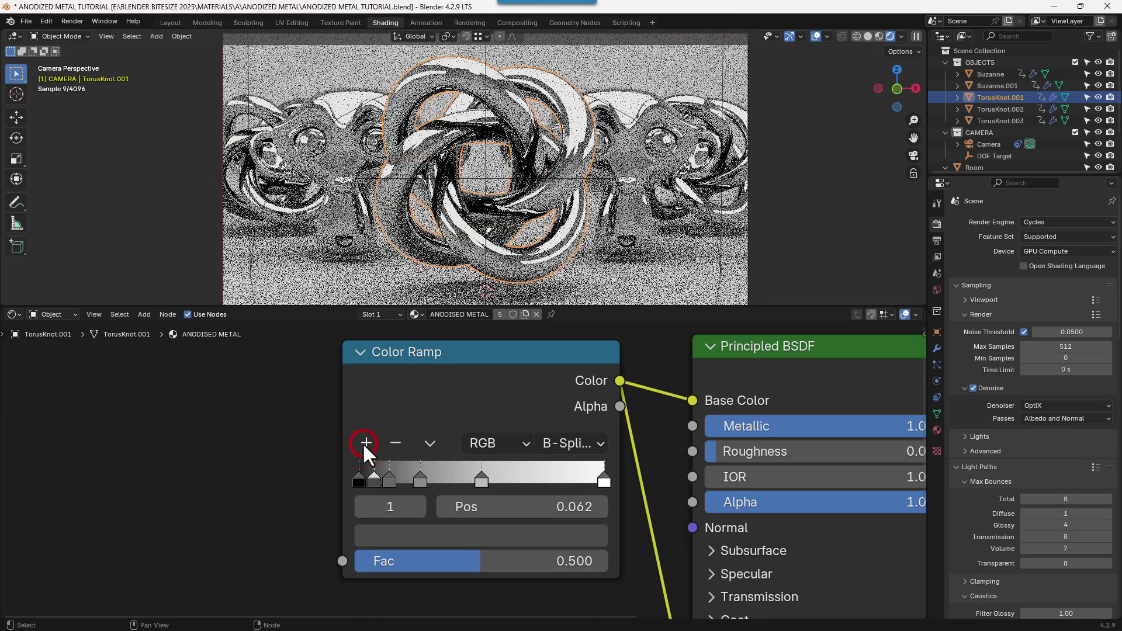
pyautogui.click(362, 443)
pyautogui.click(429, 444)
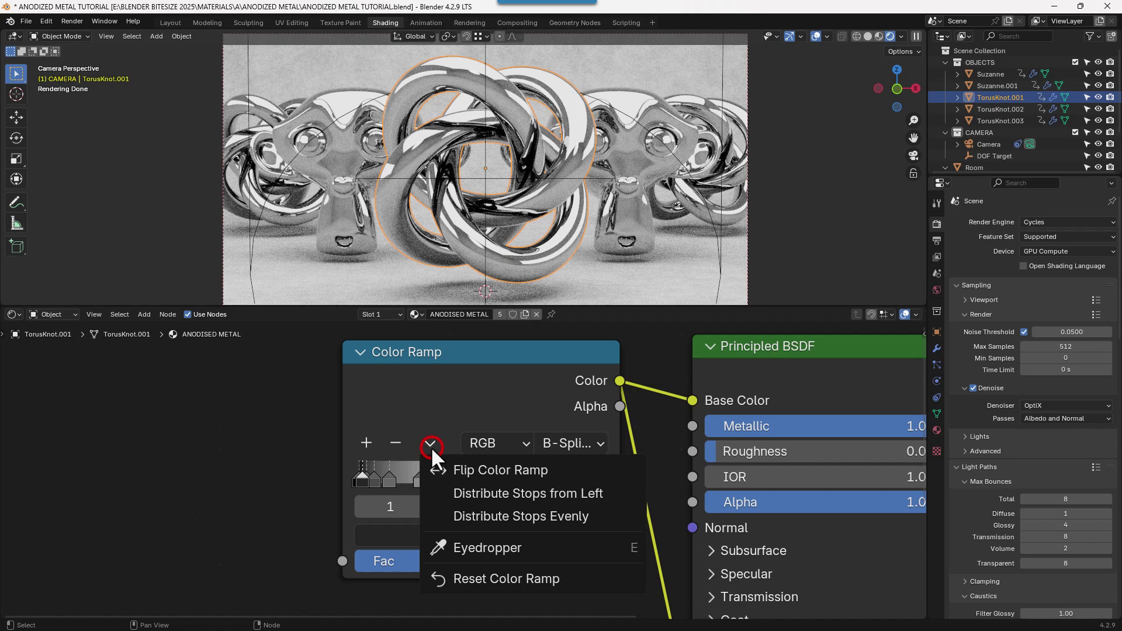
pyautogui.click(458, 516)
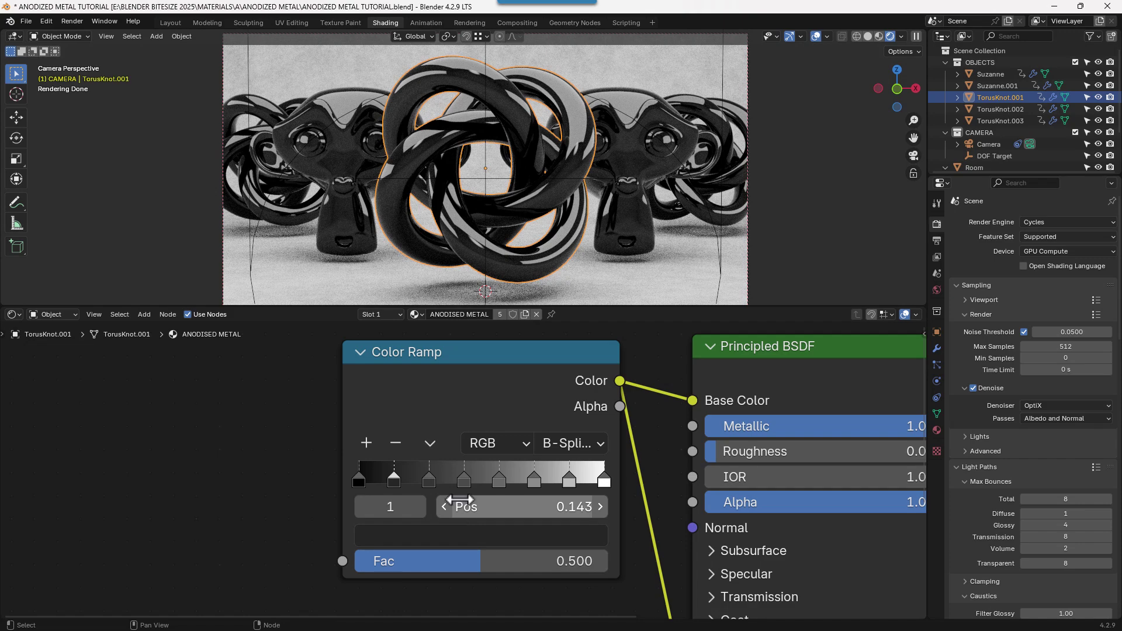
# Make the first colour stop red with hex FF2B00.
pyautogui.moveTo(433, 428); pyautogui.dragTo(436, 409, button='middle')
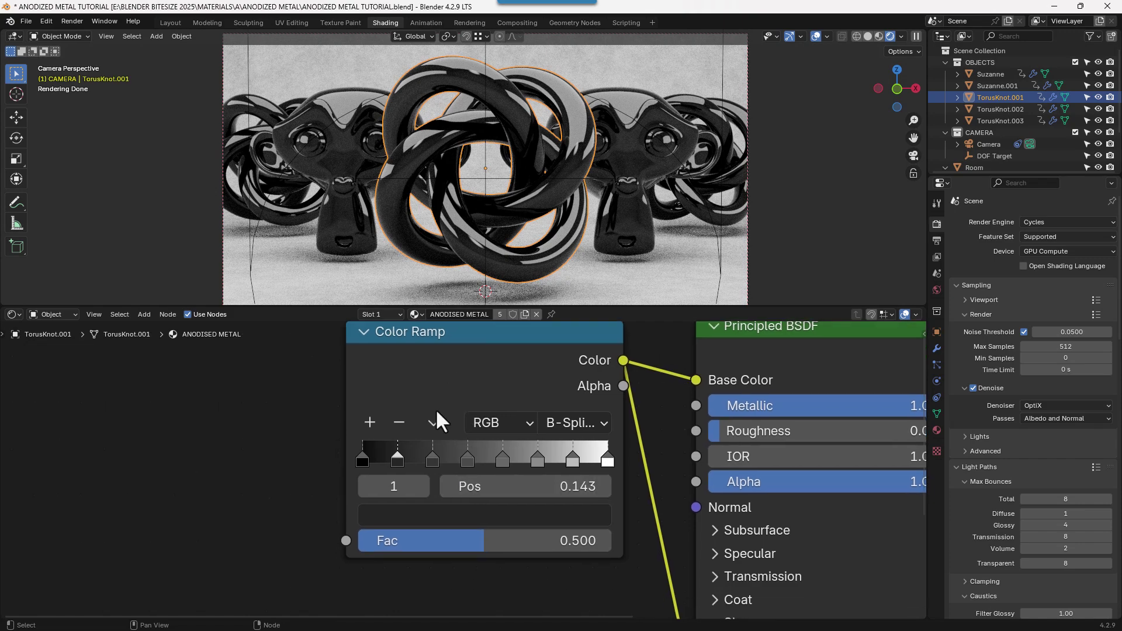
pyautogui.click(363, 459)
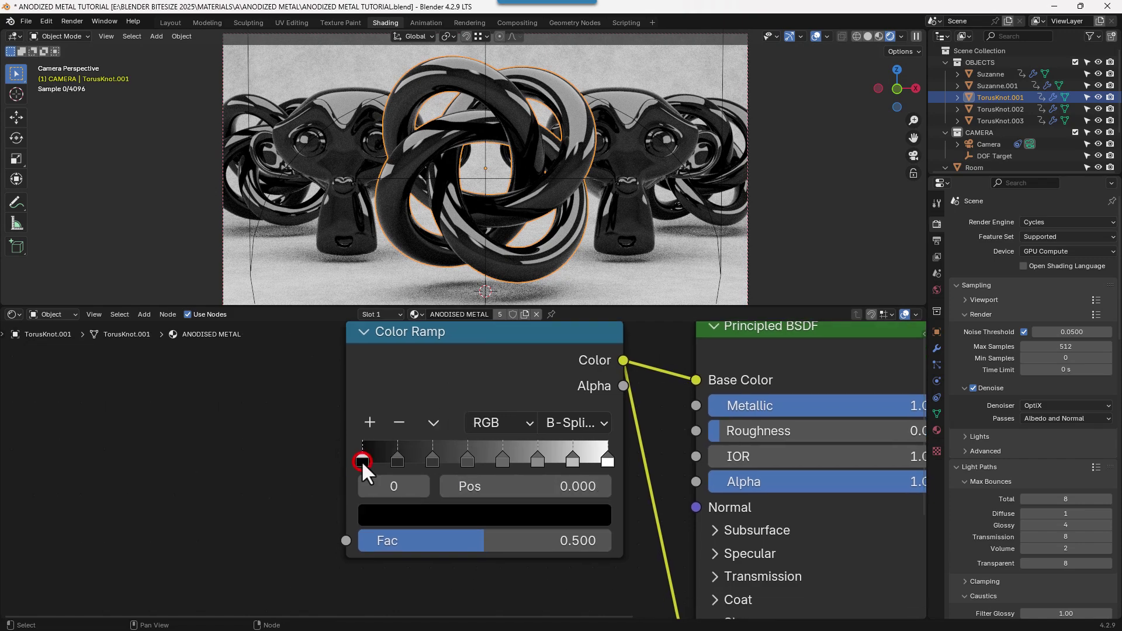
pyautogui.click(411, 517)
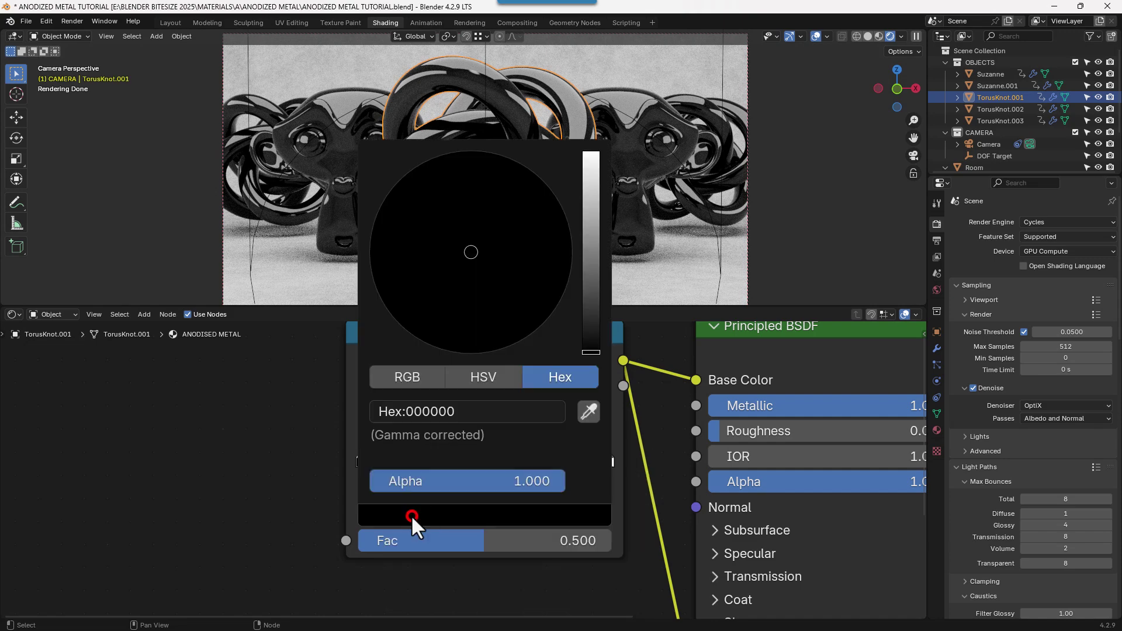
pyautogui.click(433, 413)
pyautogui.write('FF2B00')
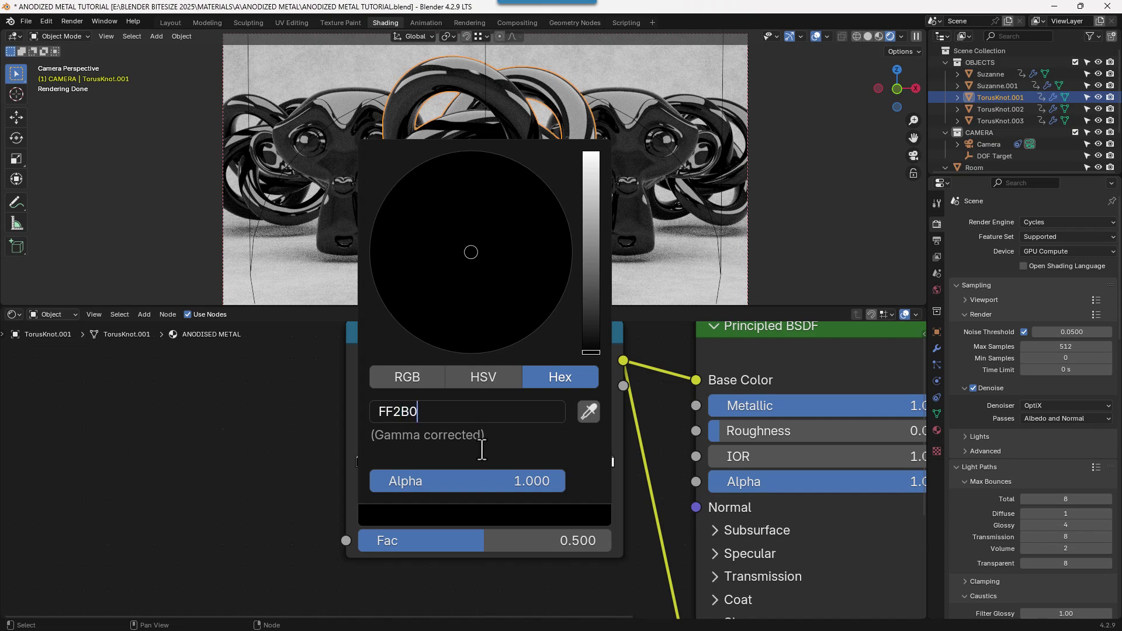
pyautogui.press('Return')
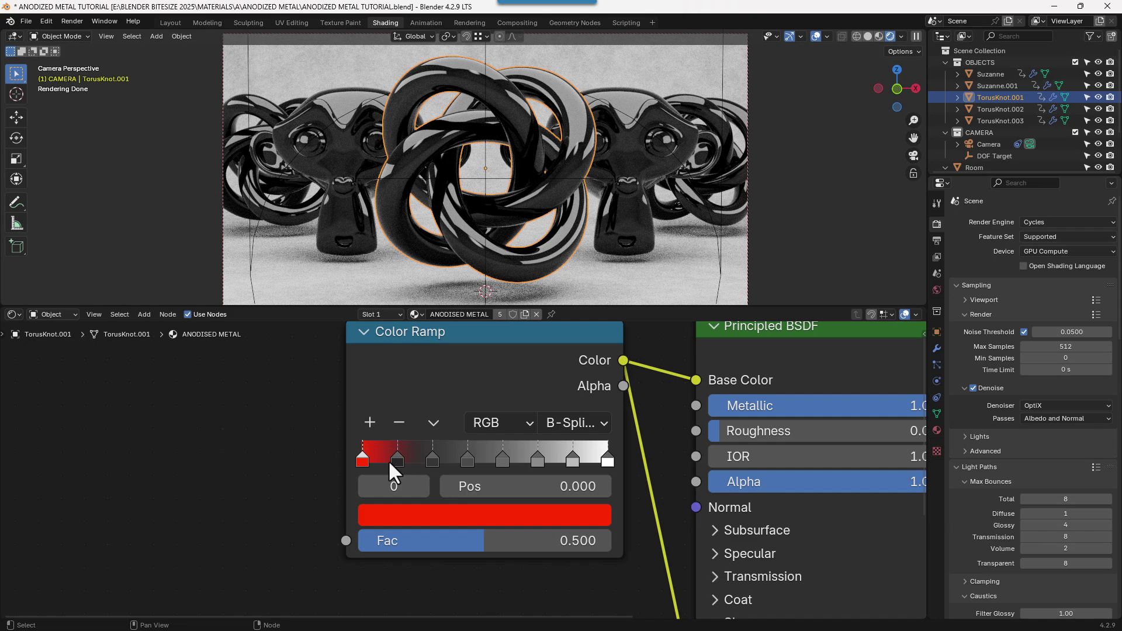
# Make the second stop orange (FF8F00) at position 0.125.
pyautogui.click(393, 460)
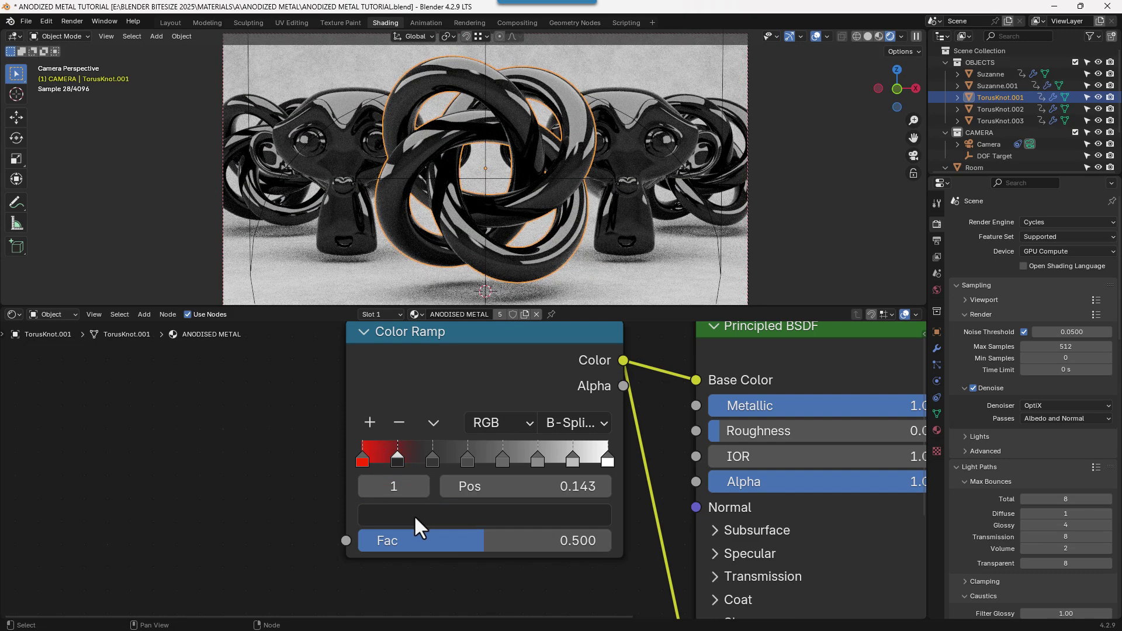
pyautogui.click(415, 517)
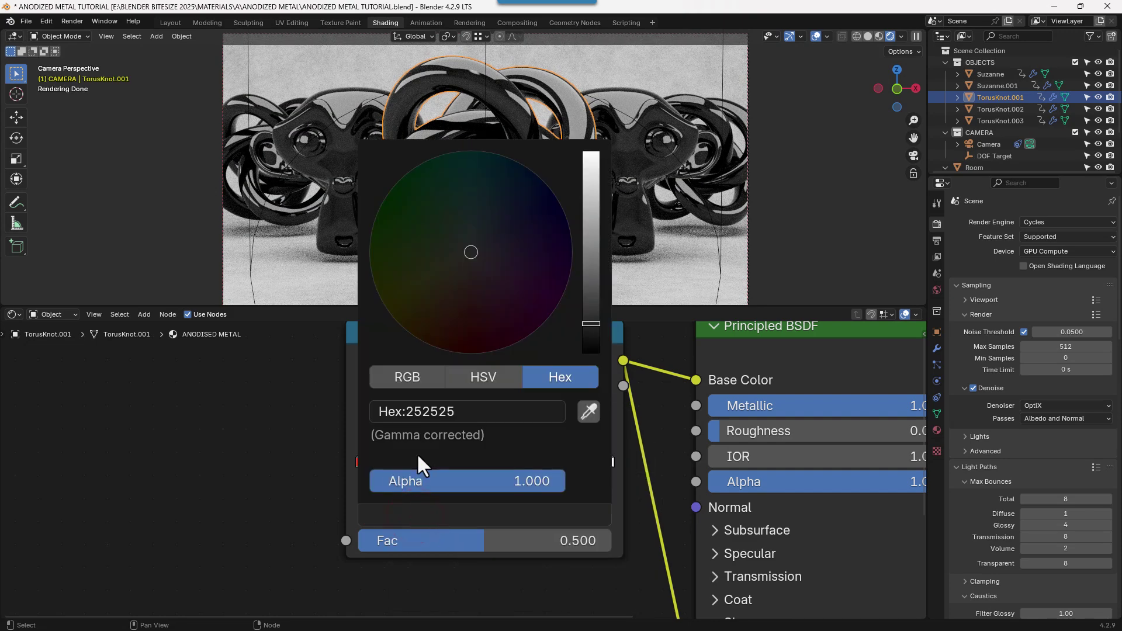
pyautogui.click(420, 409)
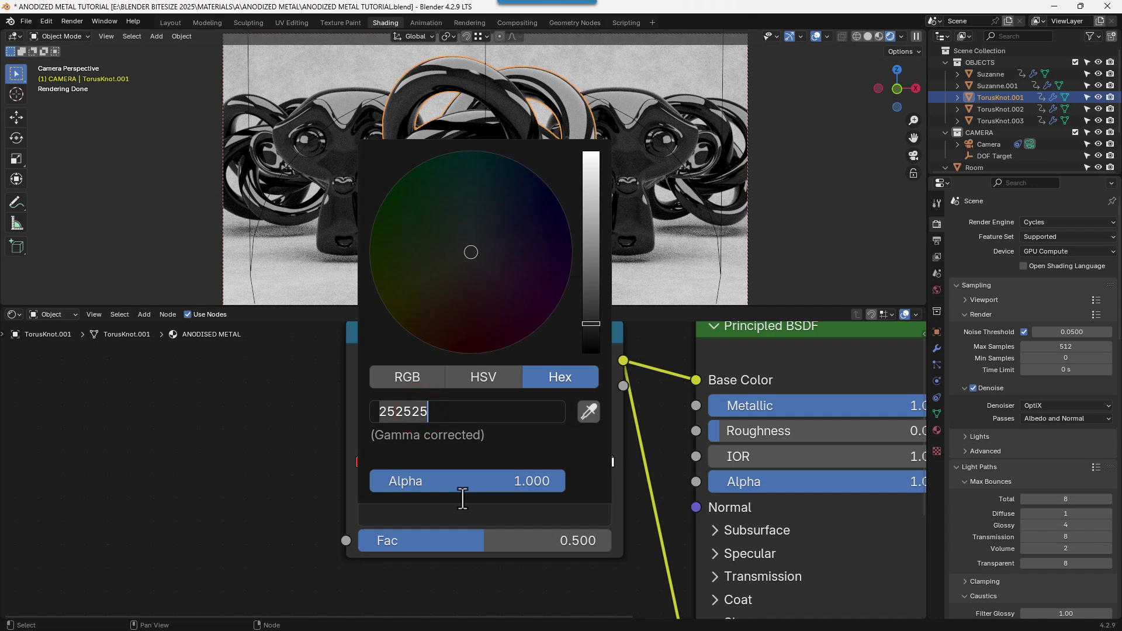
pyautogui.write('FF8')
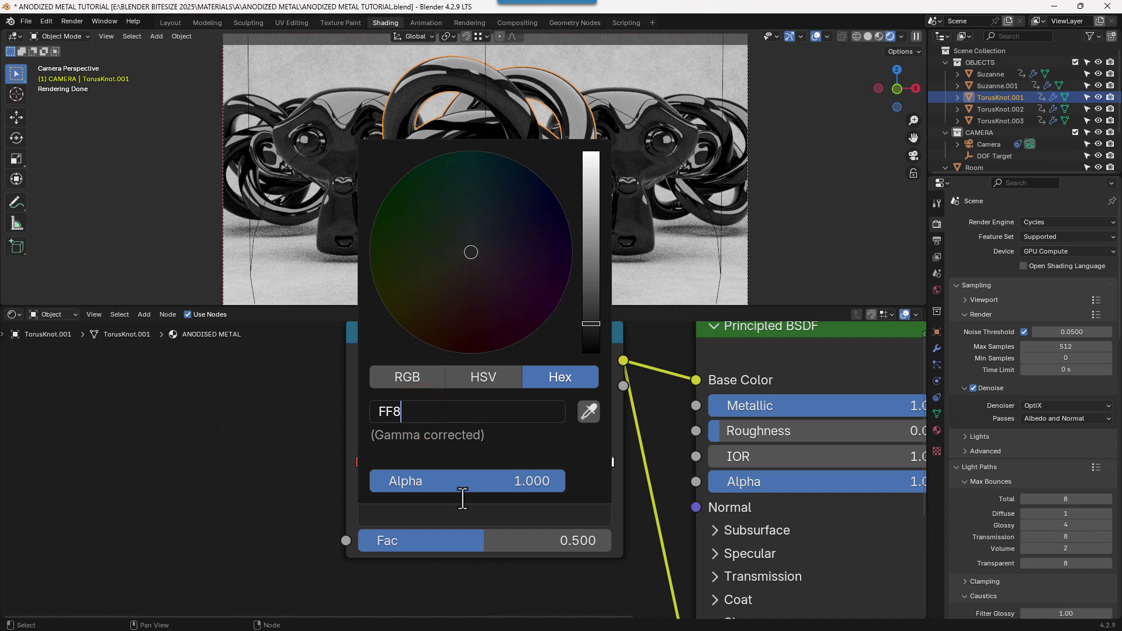
pyautogui.write('F00')
pyautogui.press('Return')
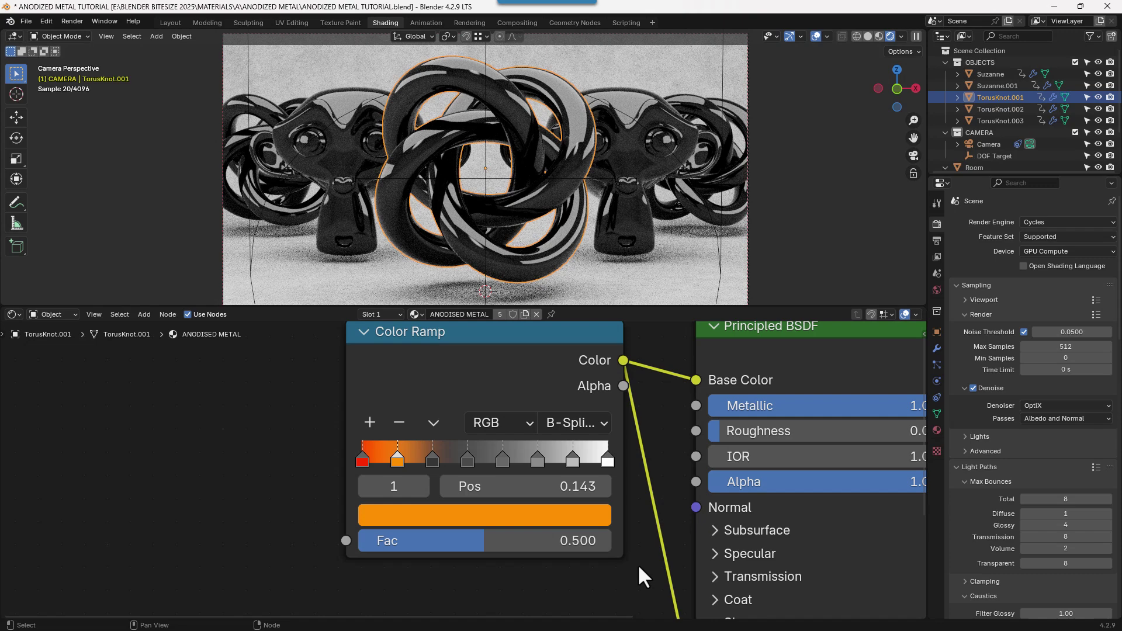
pyautogui.click(572, 486)
pyautogui.write('.12')
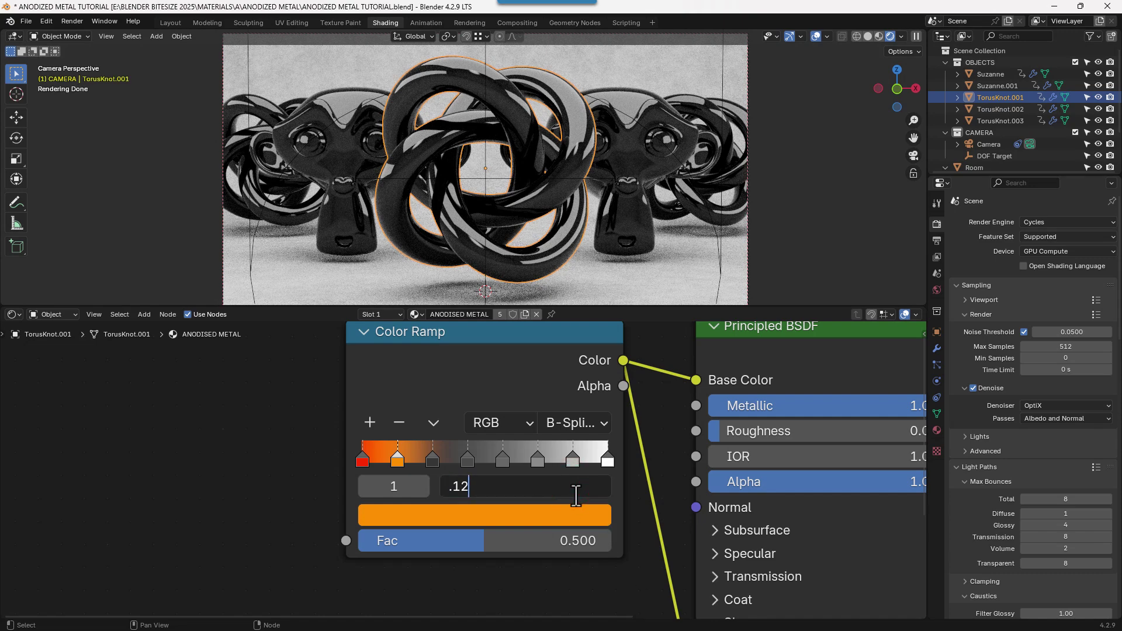
pyautogui.write('5')
pyautogui.press('Return')
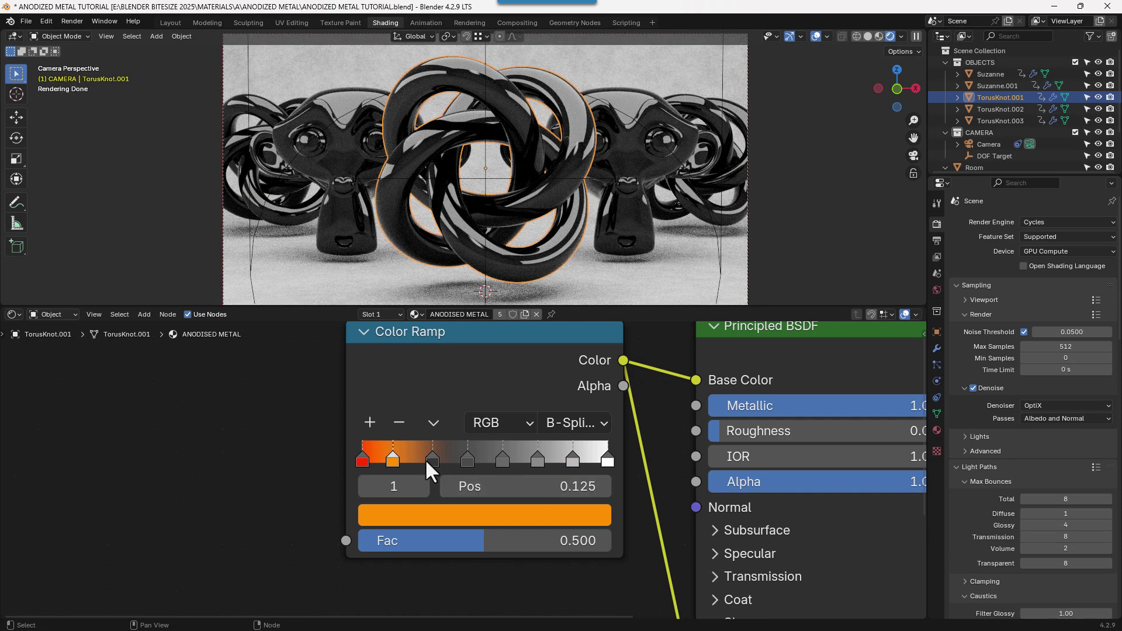
# Make the third stop yellow (FEFE3F) at position 0.25.
pyautogui.click(432, 459)
pyautogui.click(471, 483)
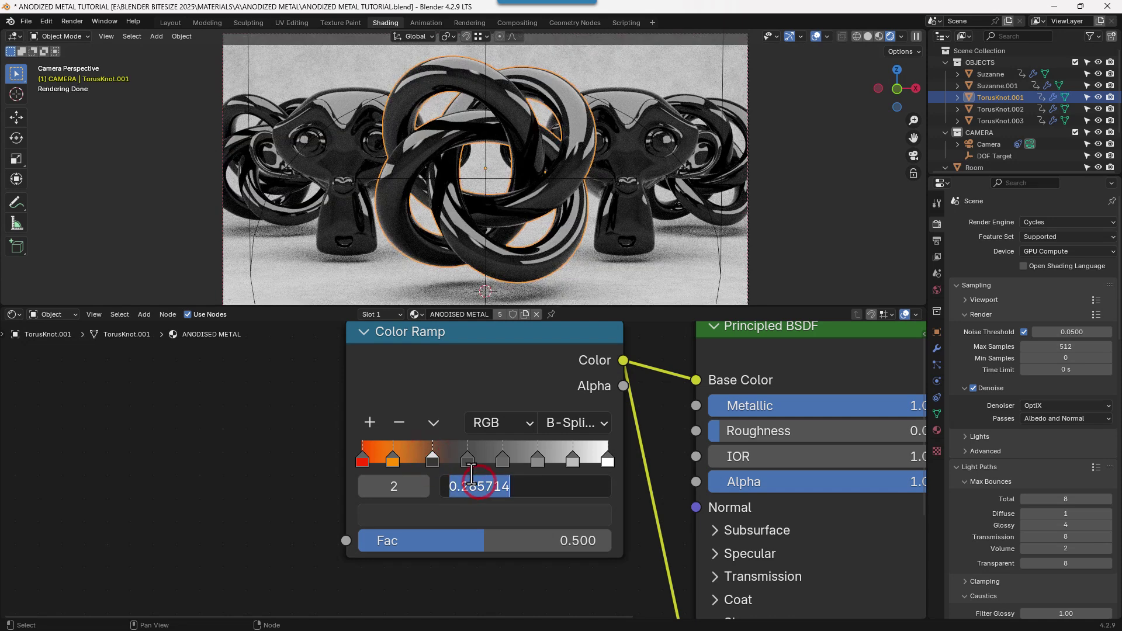
pyautogui.press('BackSpace')
pyautogui.write('0')
pyautogui.press('Return')
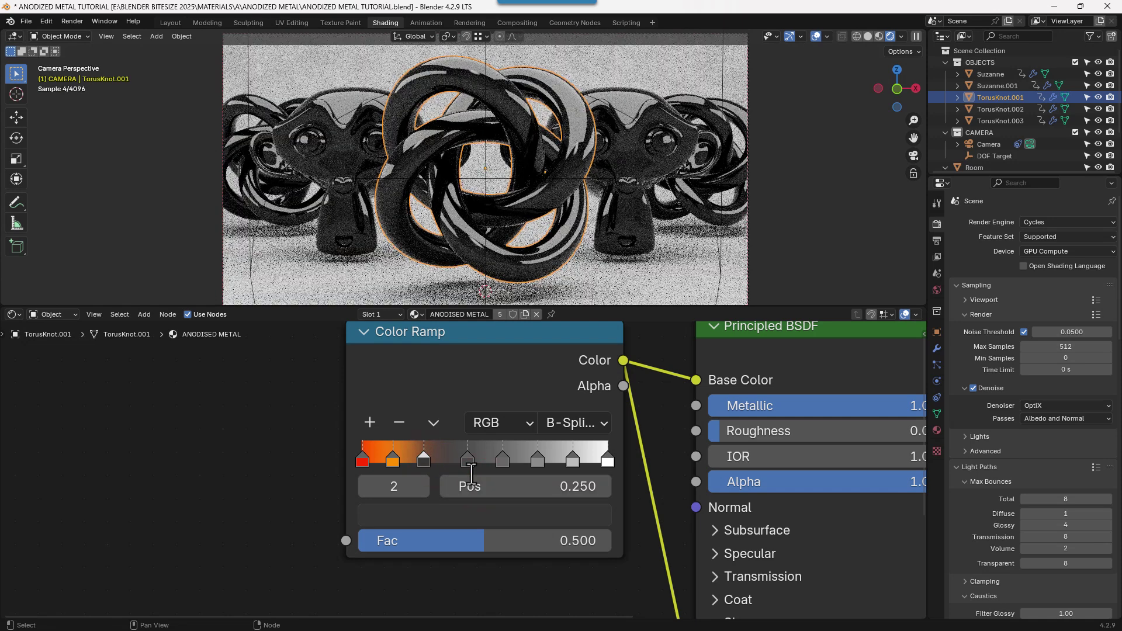
pyautogui.click(476, 515)
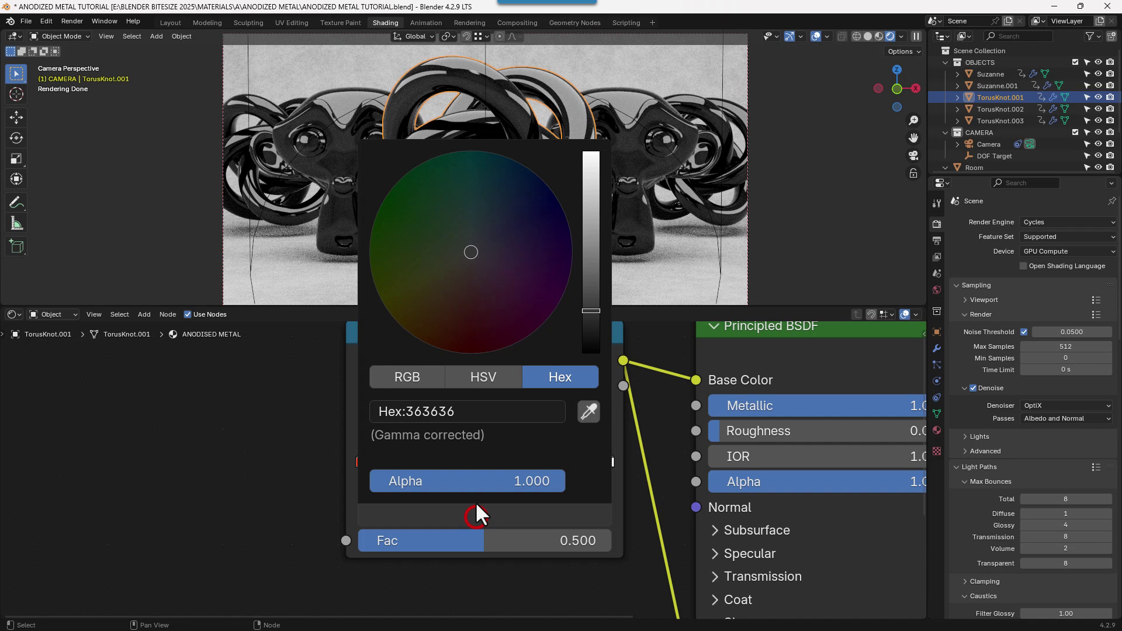
pyautogui.click(474, 411)
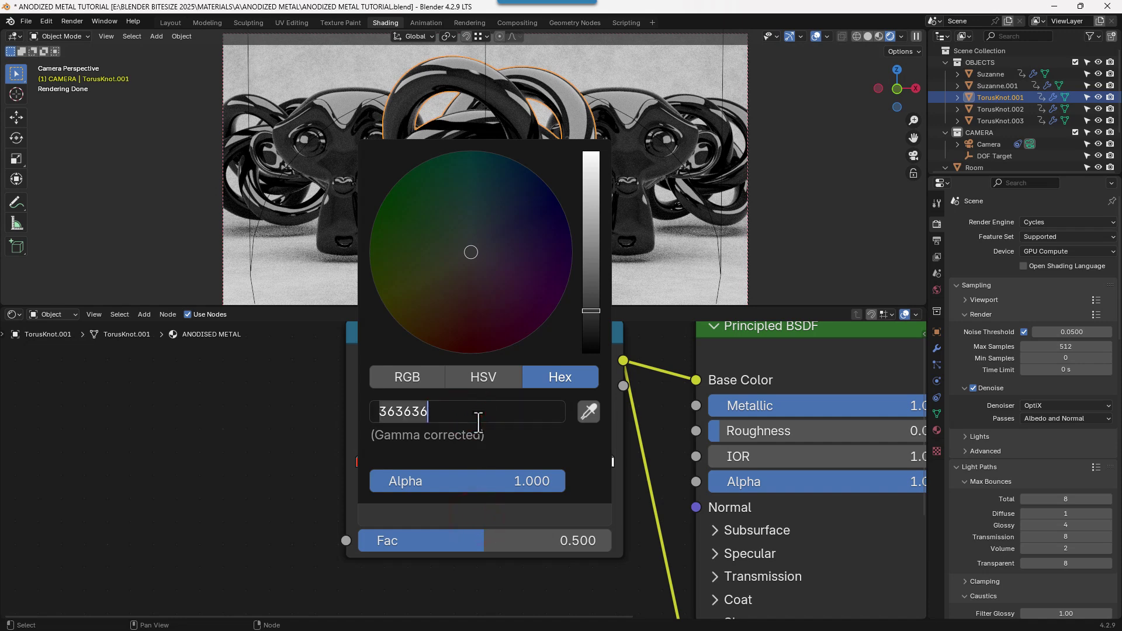
pyautogui.write('FEFE')
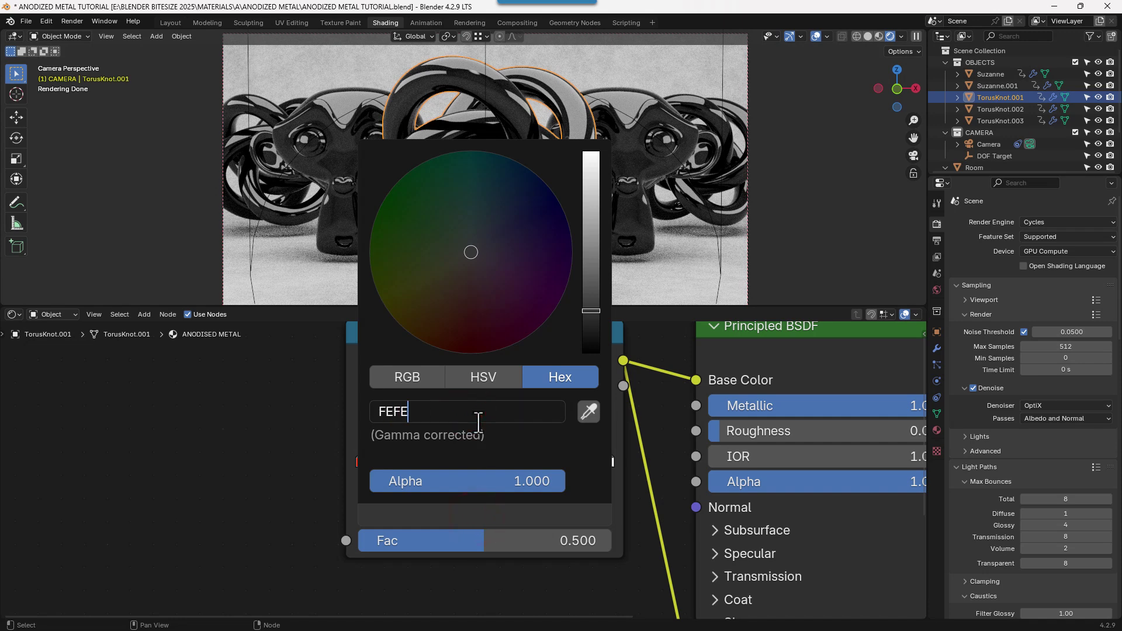
pyautogui.write('3F')
pyautogui.press('Return')
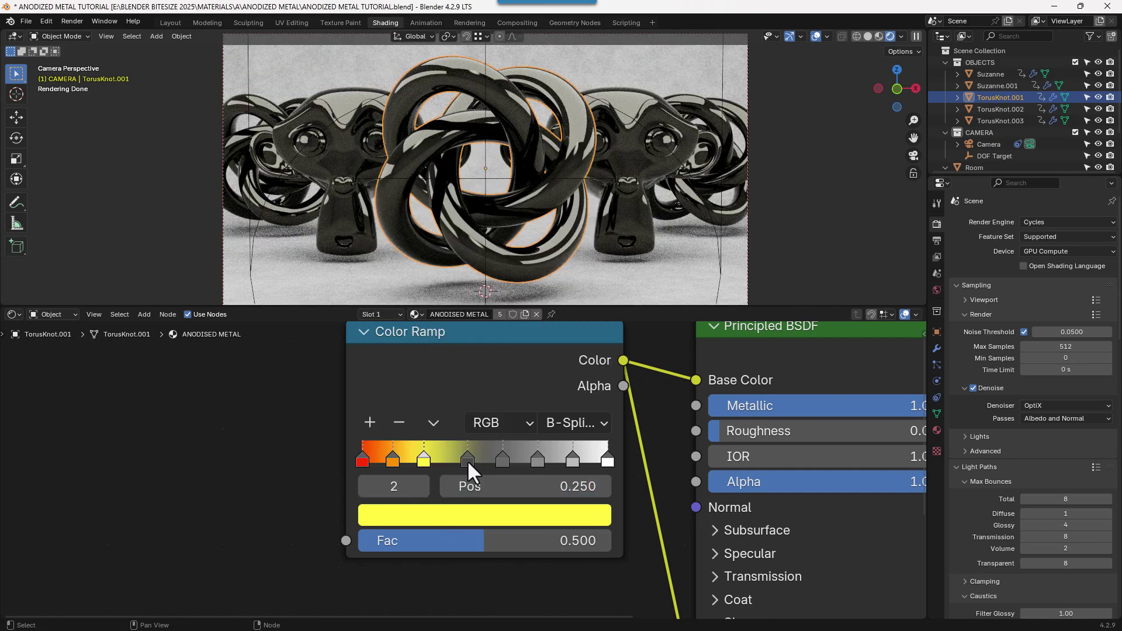
# Make the fourth colour stop green at position 0.375.
pyautogui.click(467, 460)
pyautogui.click(483, 485)
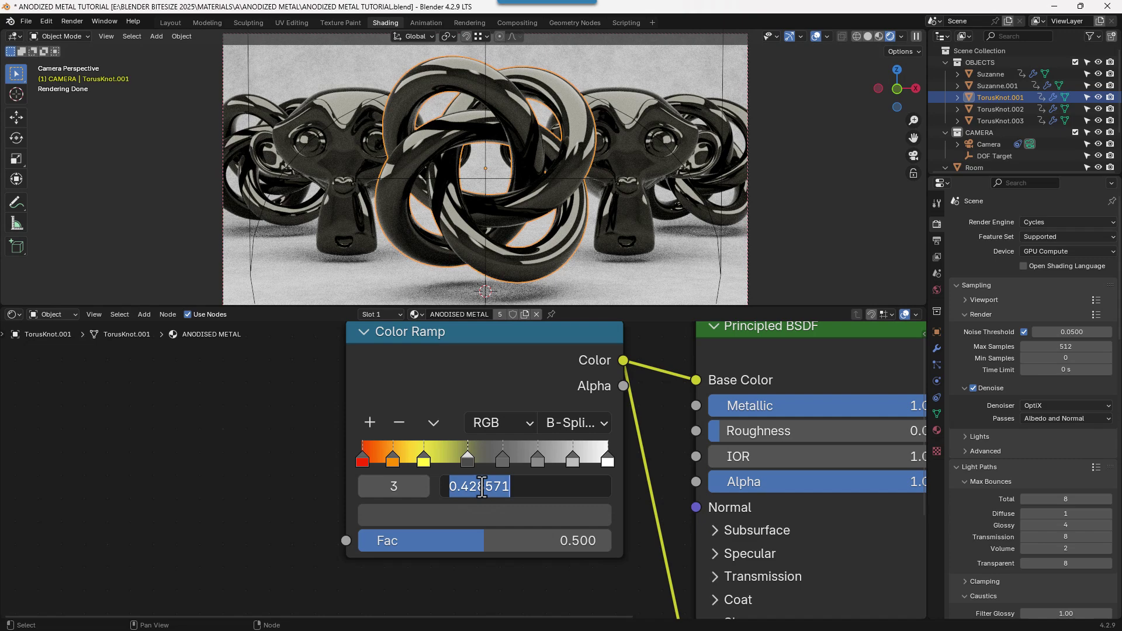
pyautogui.write('.375')
pyautogui.press('Return')
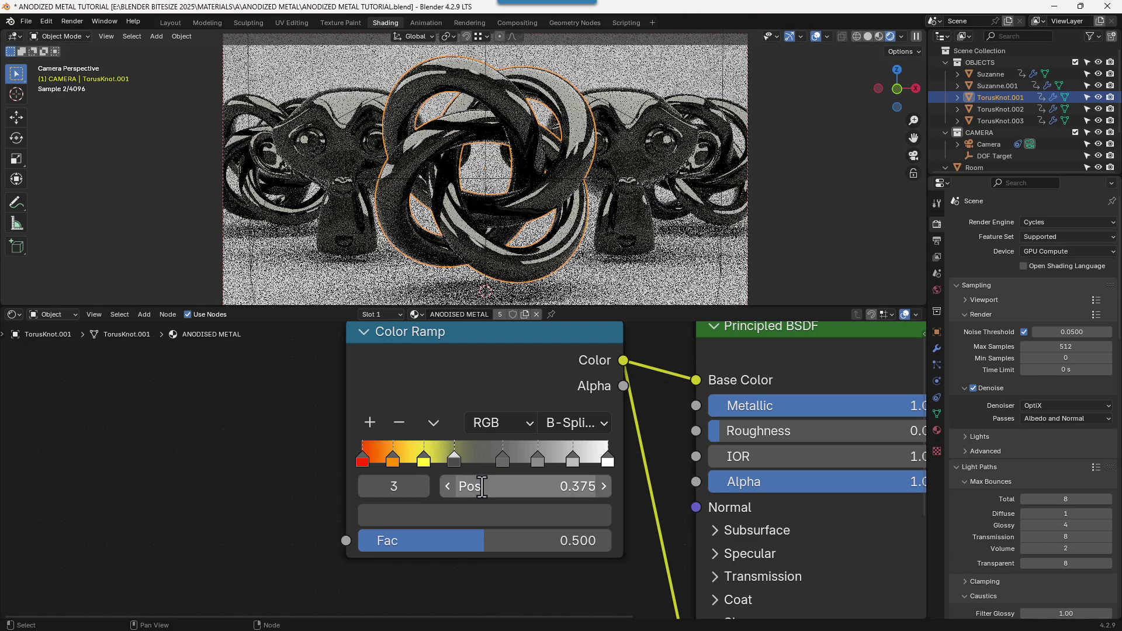
pyautogui.click(478, 514)
pyautogui.click(463, 410)
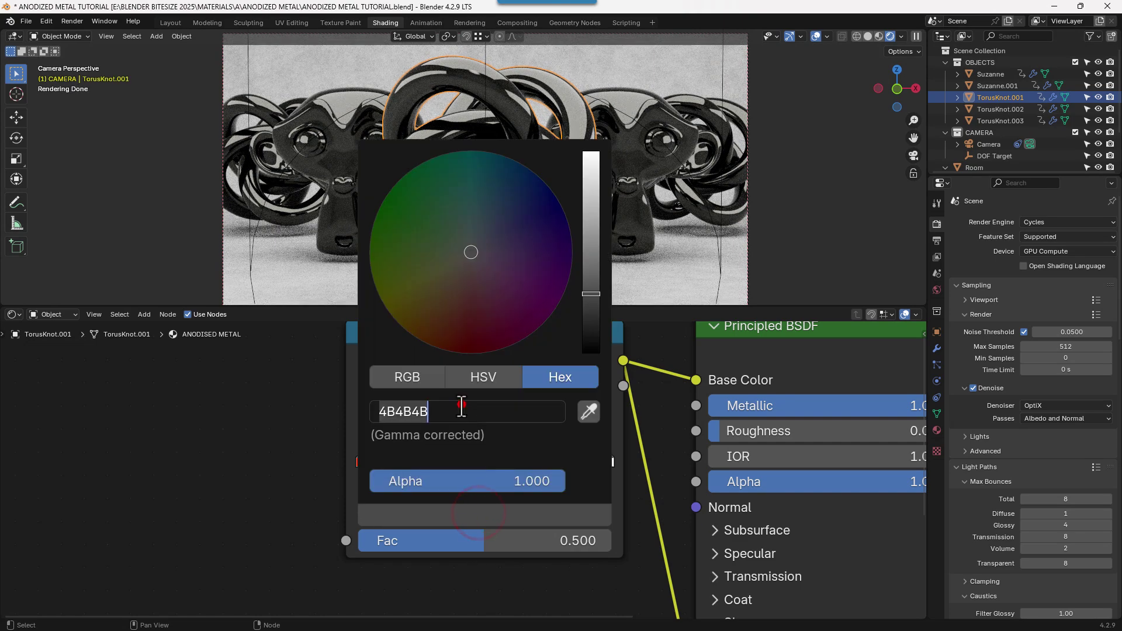
pyautogui.write('0FFF5D')
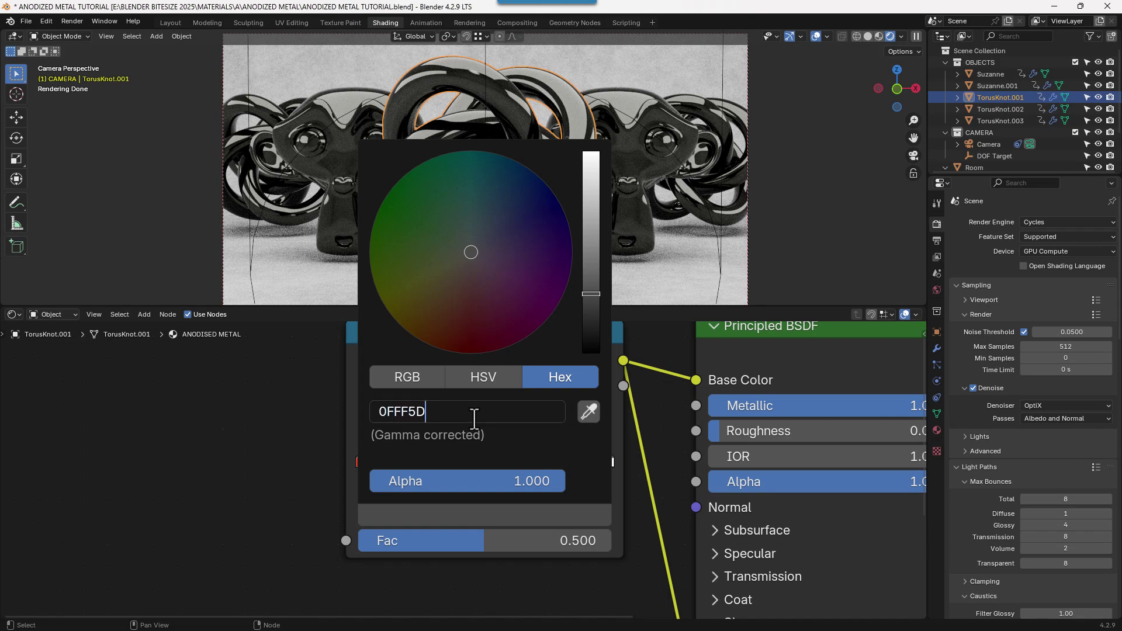
pyautogui.press('Return')
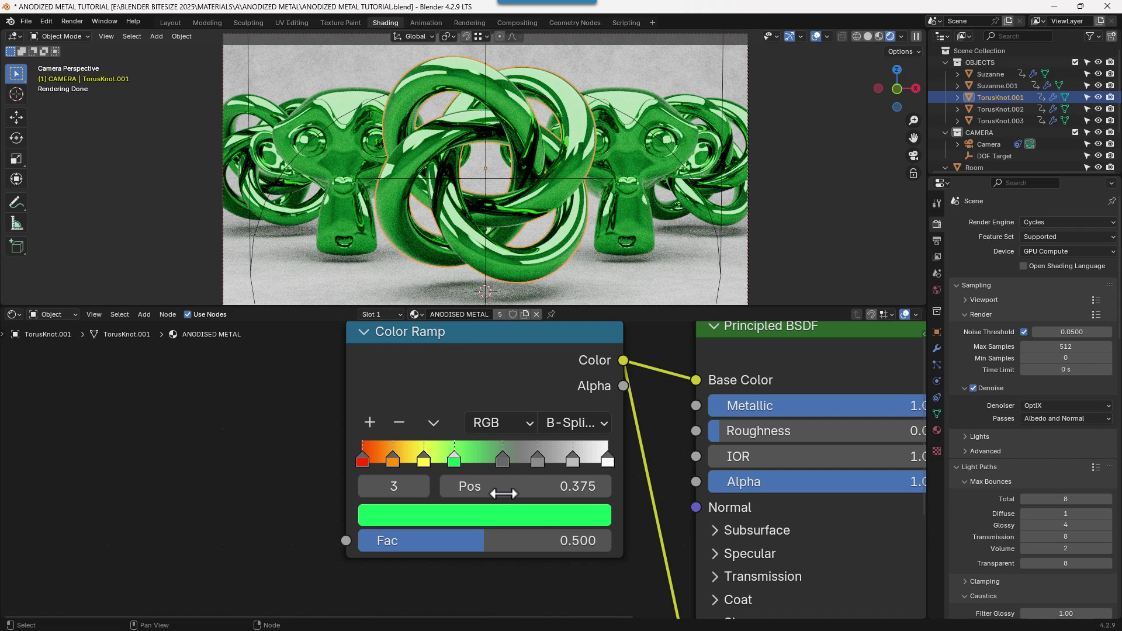
# Make the fifth colour stop cyan at position 0.5.
pyautogui.click(503, 460)
pyautogui.doubleClick(510, 487)
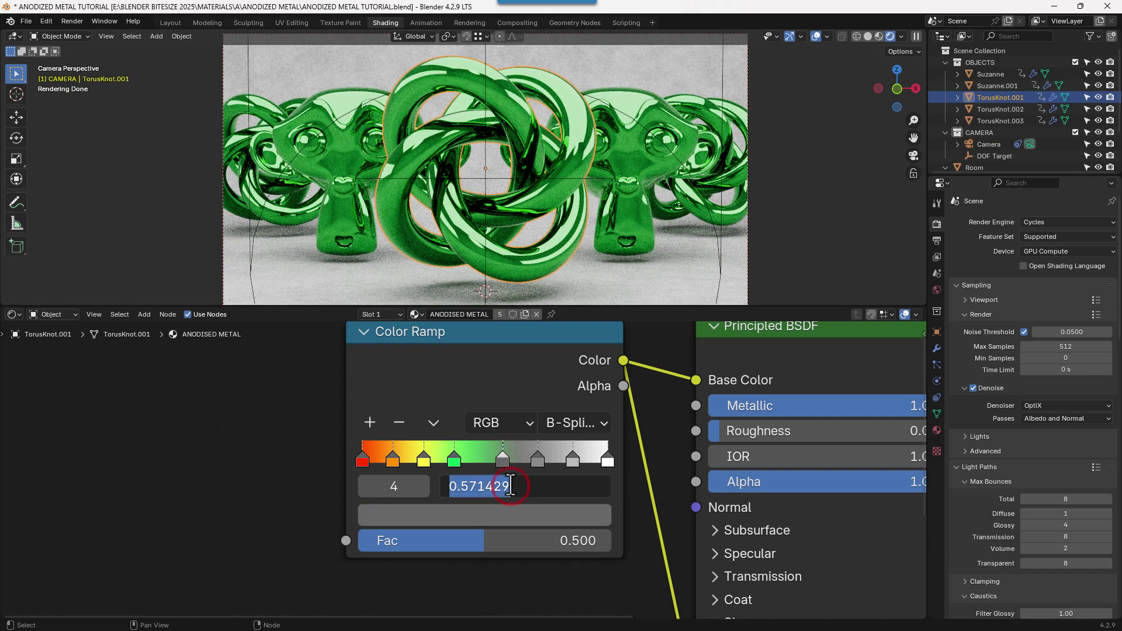
pyautogui.write('0.5')
pyautogui.press('Return')
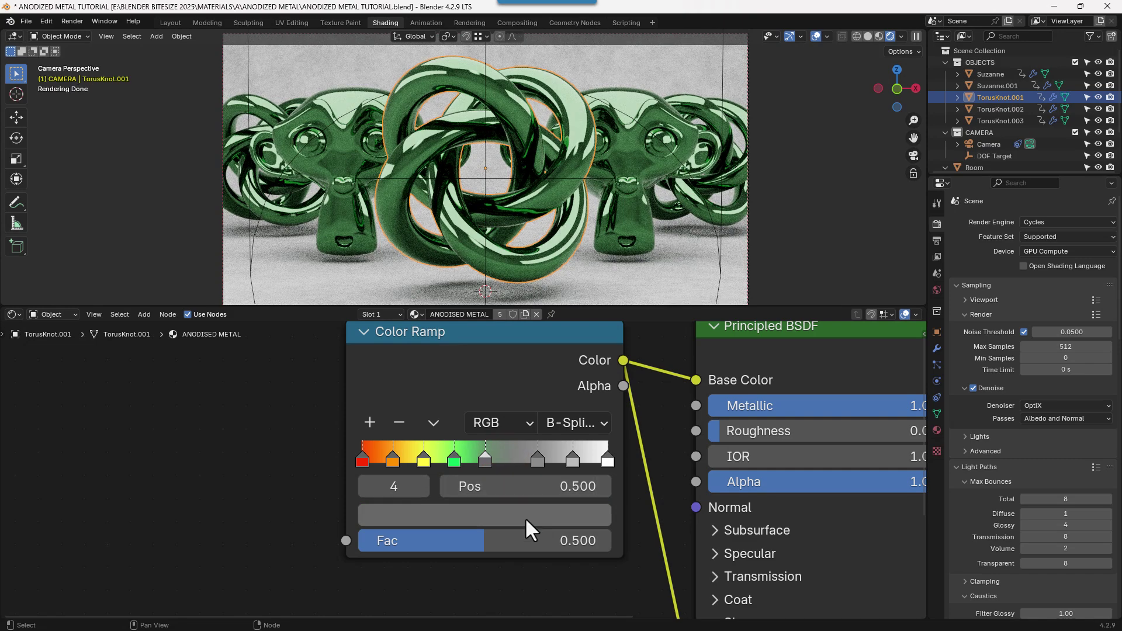
pyautogui.click(527, 517)
pyautogui.click(478, 415)
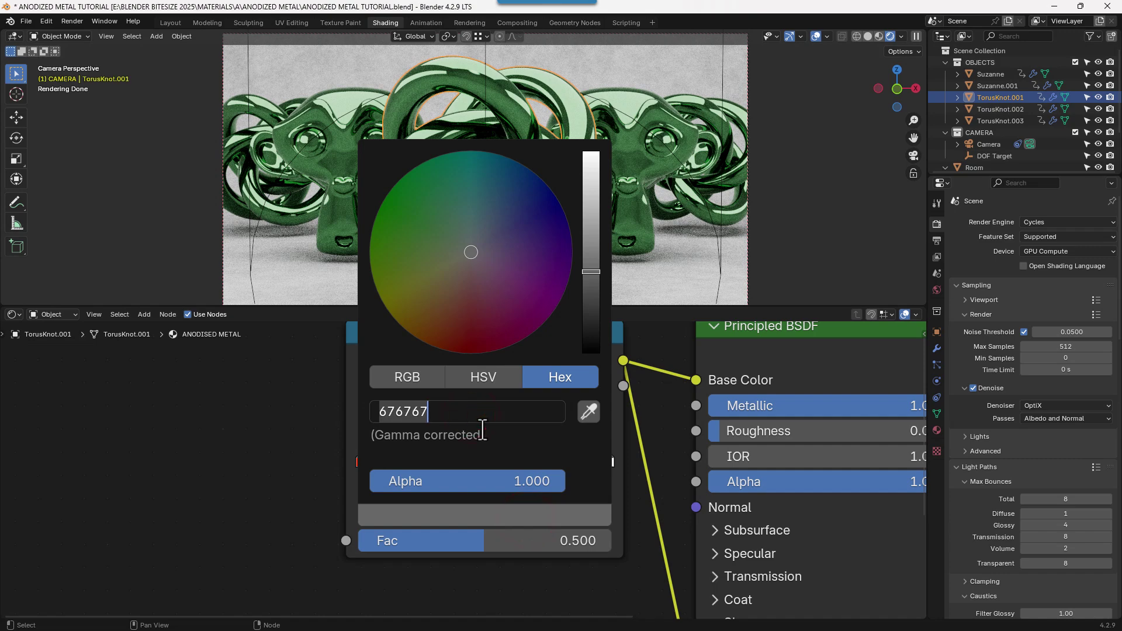
pyautogui.write('00')
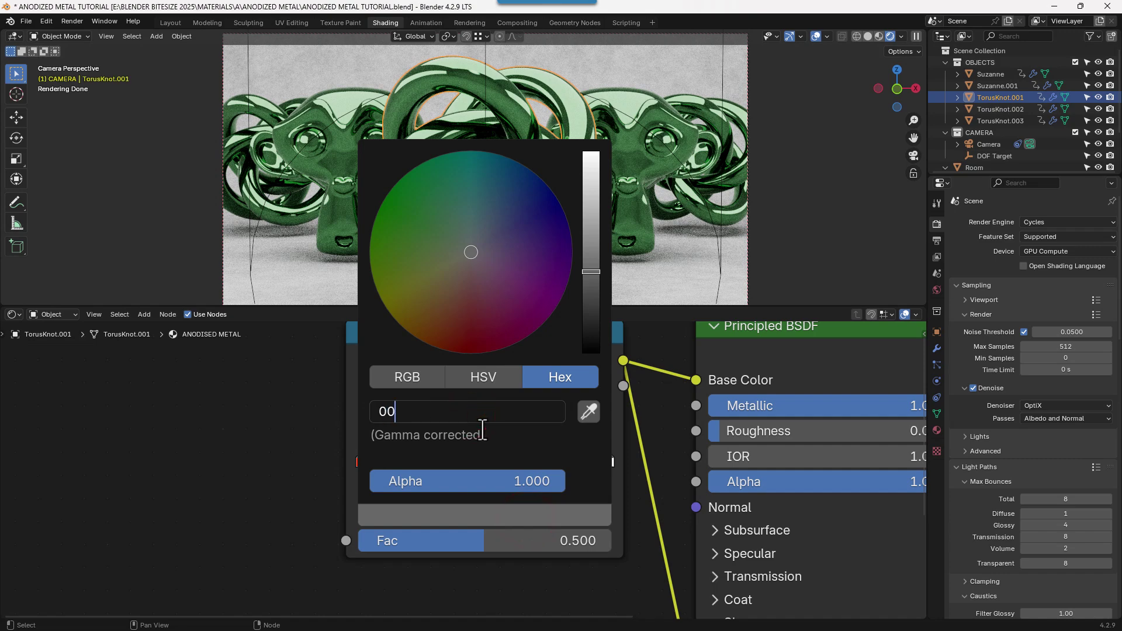
pyautogui.write('FF')
pyautogui.press('Return')
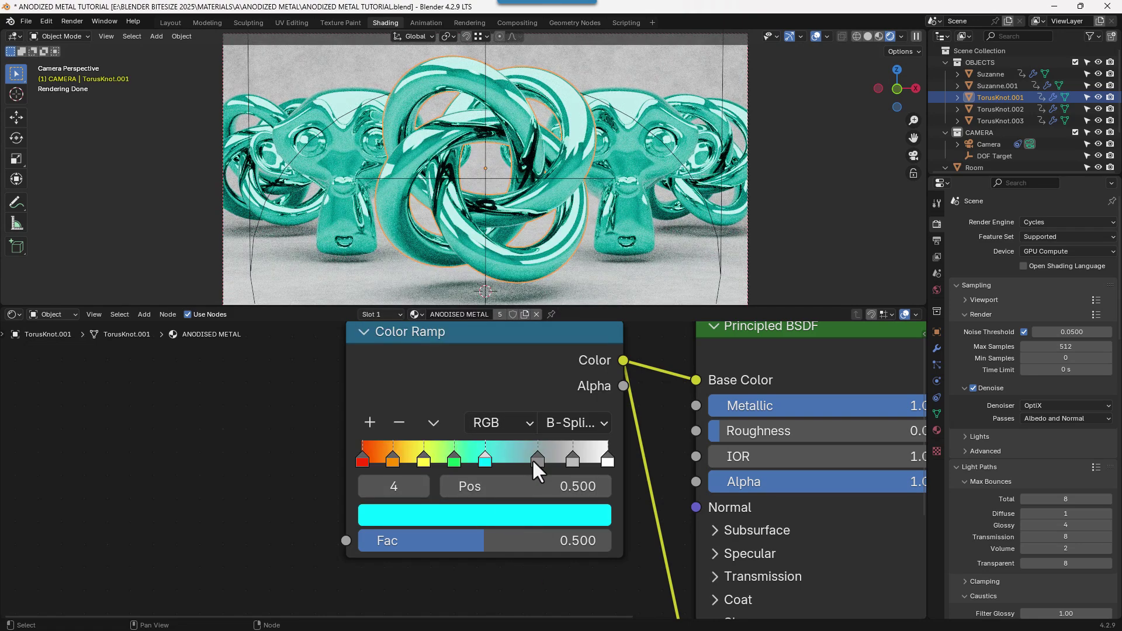
# Make the grey stop after cyan blue (1355FE) at position 0.625.
pyautogui.click(535, 458)
pyautogui.click(536, 484)
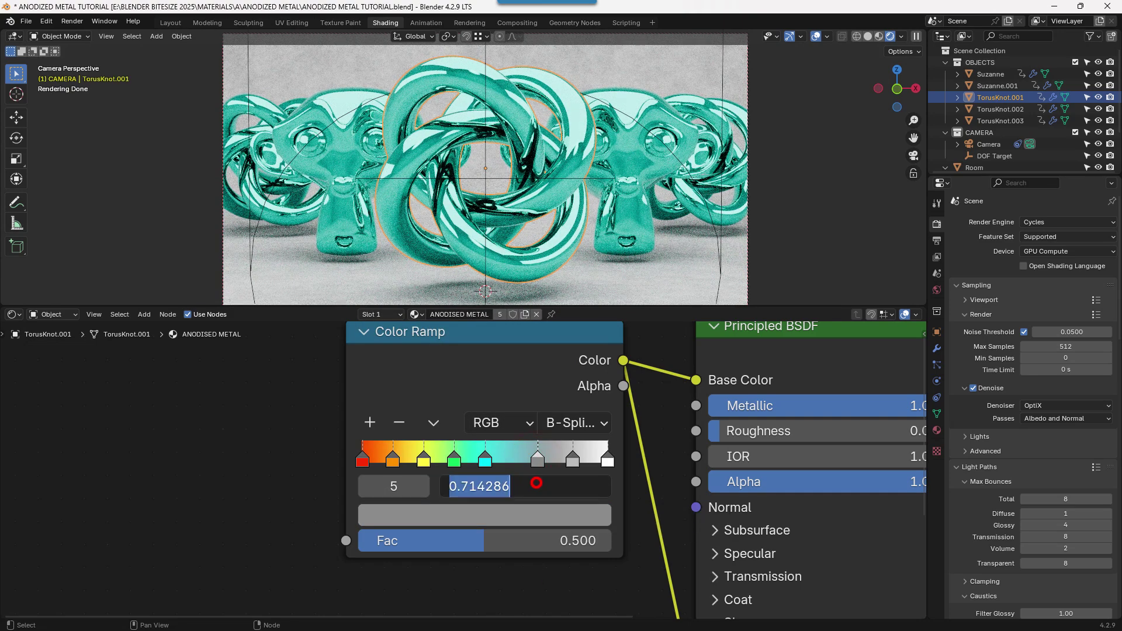
pyautogui.write('.62')
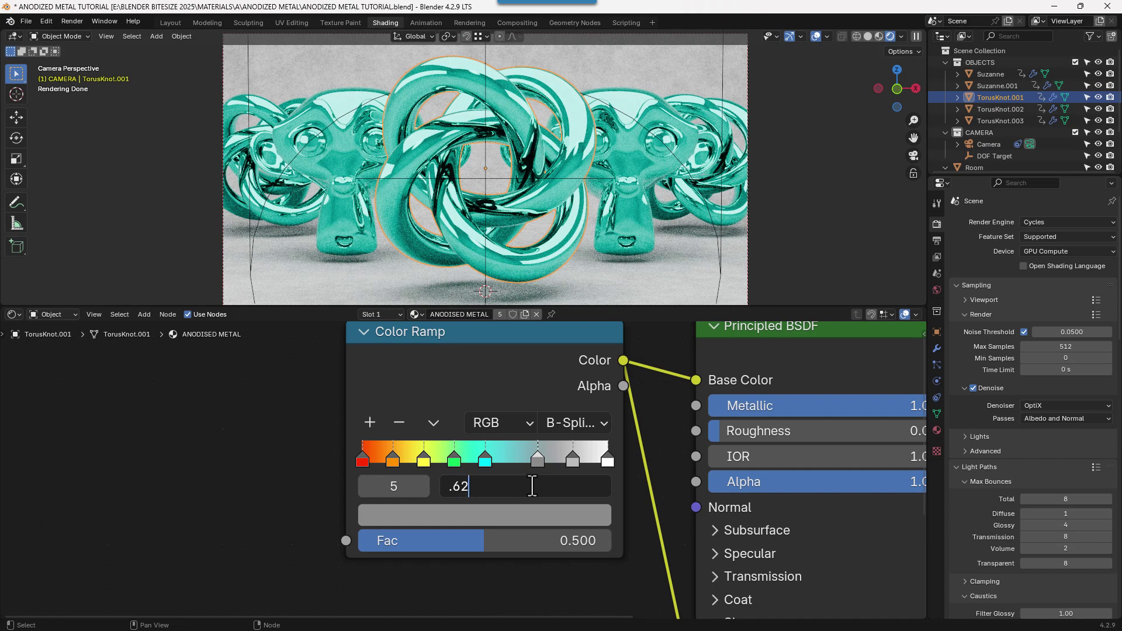
pyautogui.write('5')
pyautogui.press('Return')
pyautogui.click(491, 516)
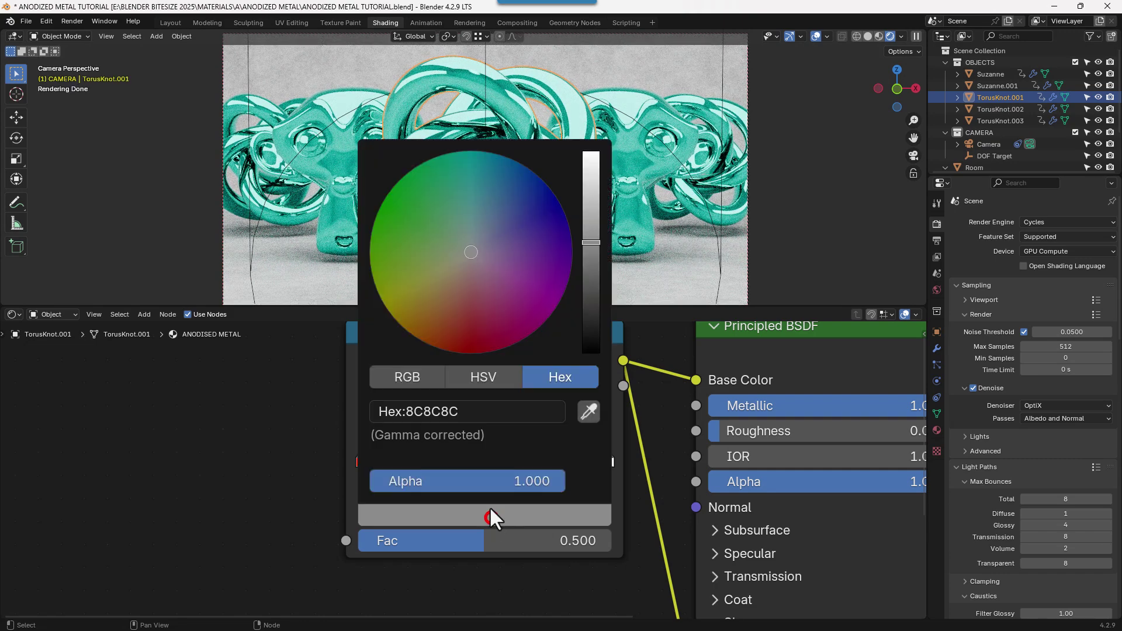
pyautogui.click(475, 412)
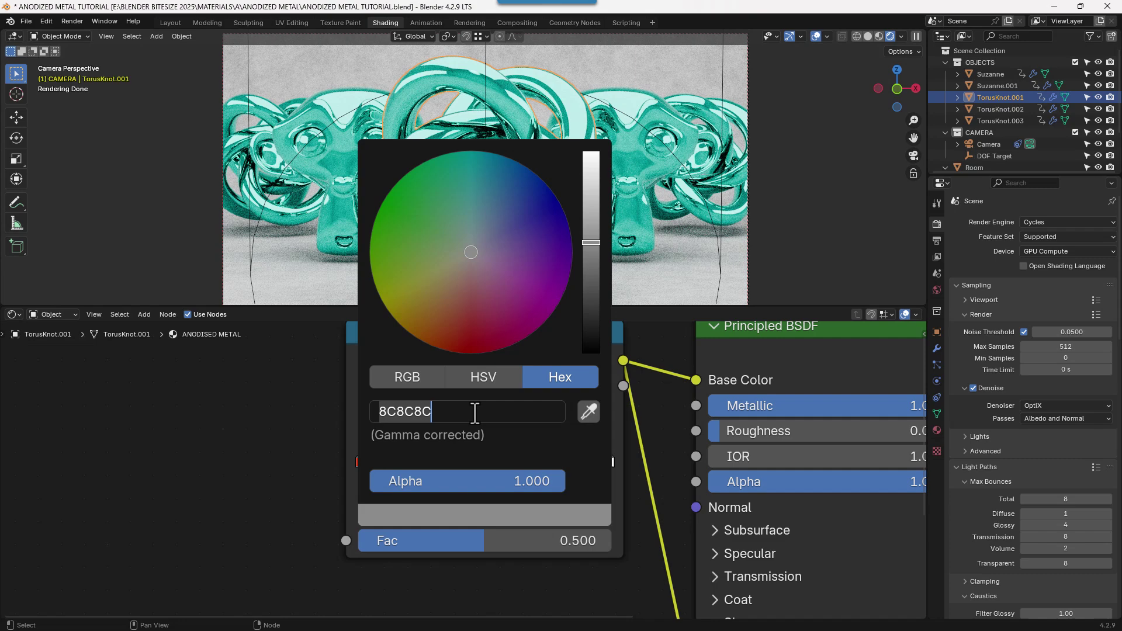
pyautogui.write('1355')
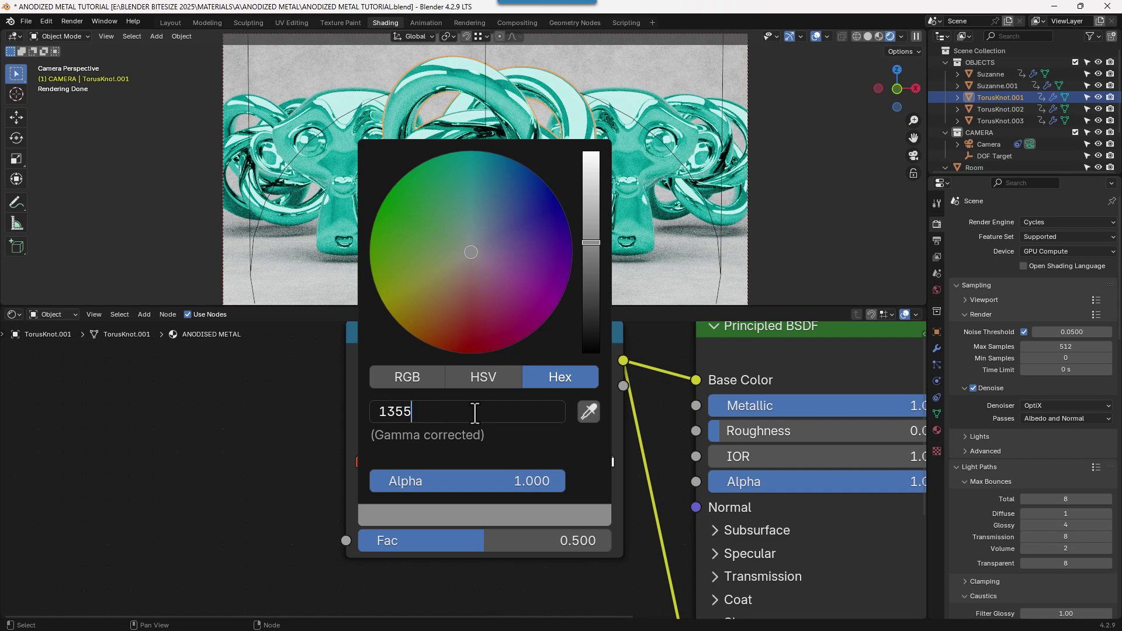
pyautogui.write('FE')
pyautogui.press('Return')
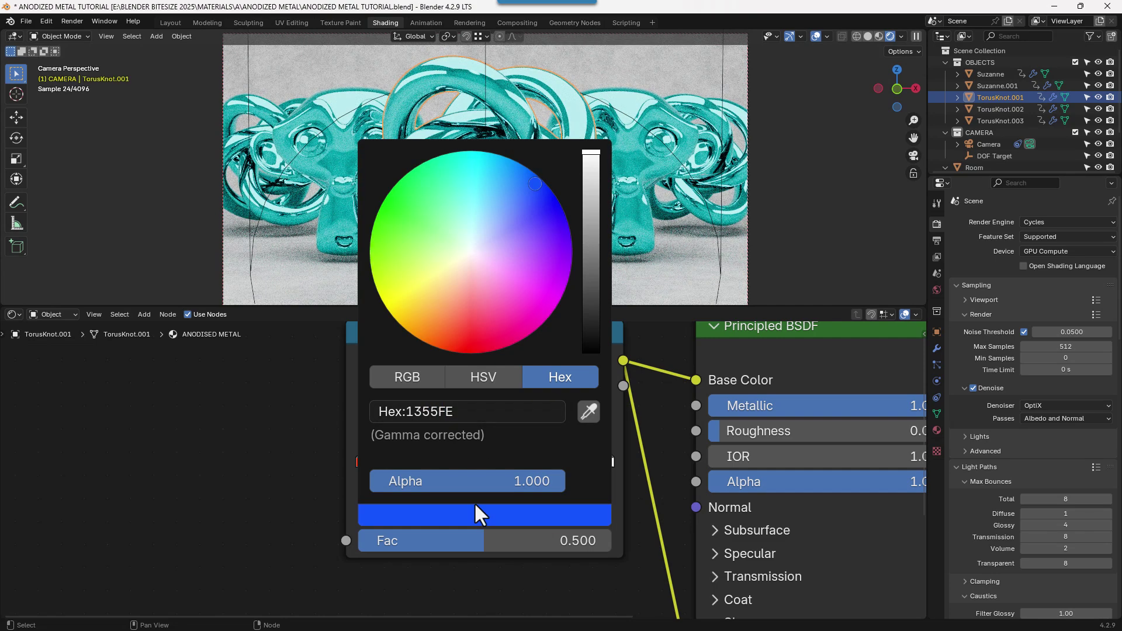
# Make the remaining grey stop purple (BC13FE) at 0.75, then select the white end stop's position.
pyautogui.click(574, 460)
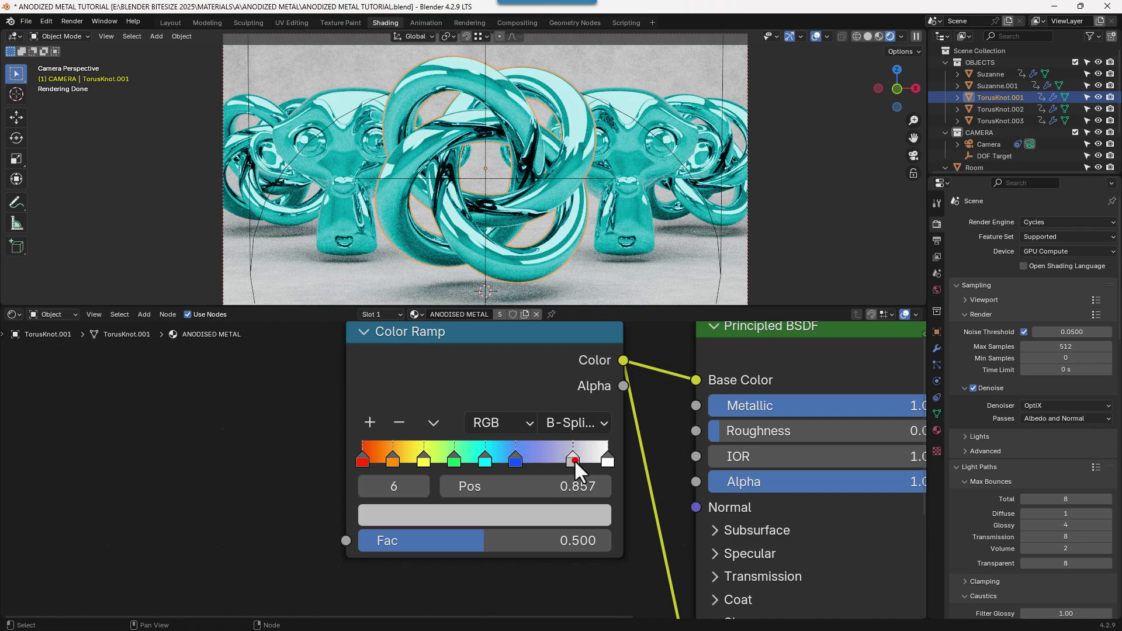
pyautogui.doubleClick(566, 486)
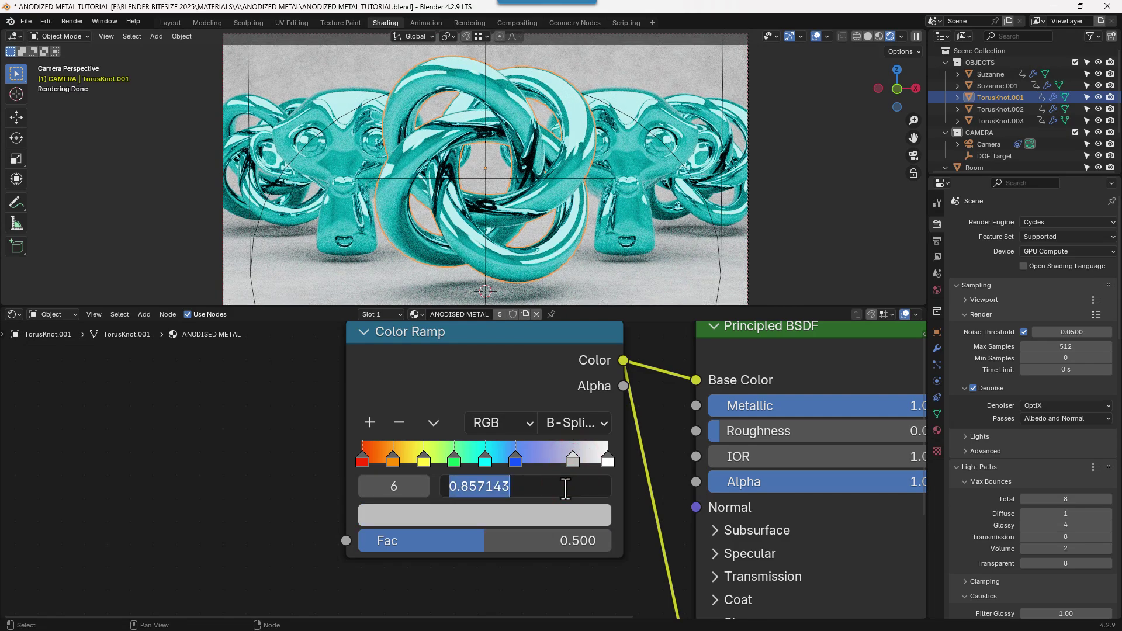
pyautogui.write('.75')
pyautogui.press('Return')
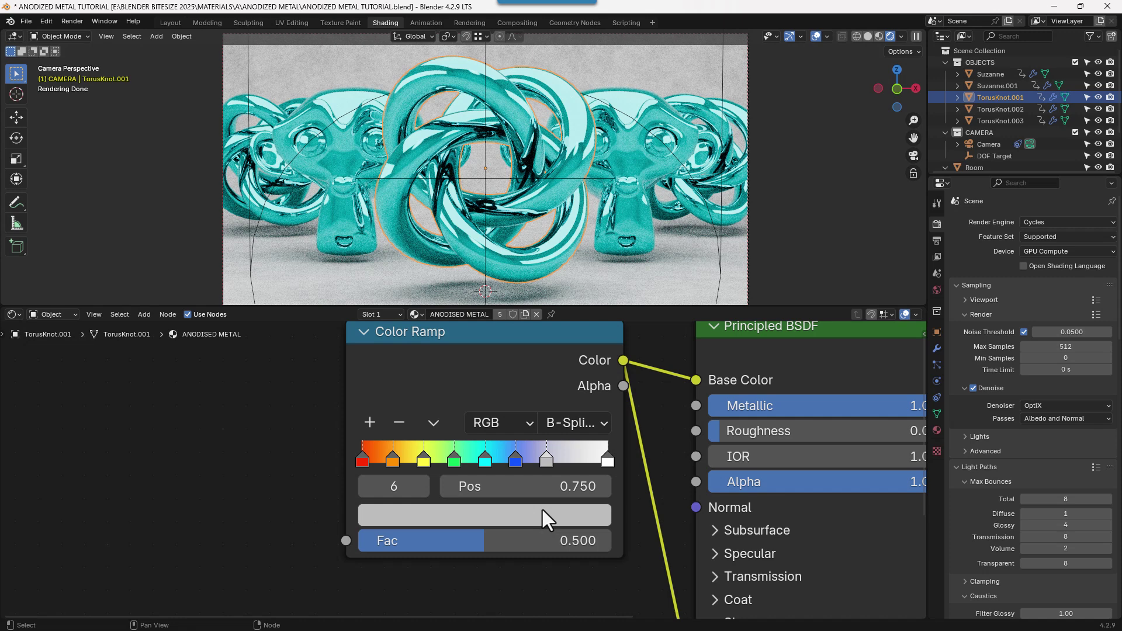
pyautogui.click(542, 510)
pyautogui.click(485, 410)
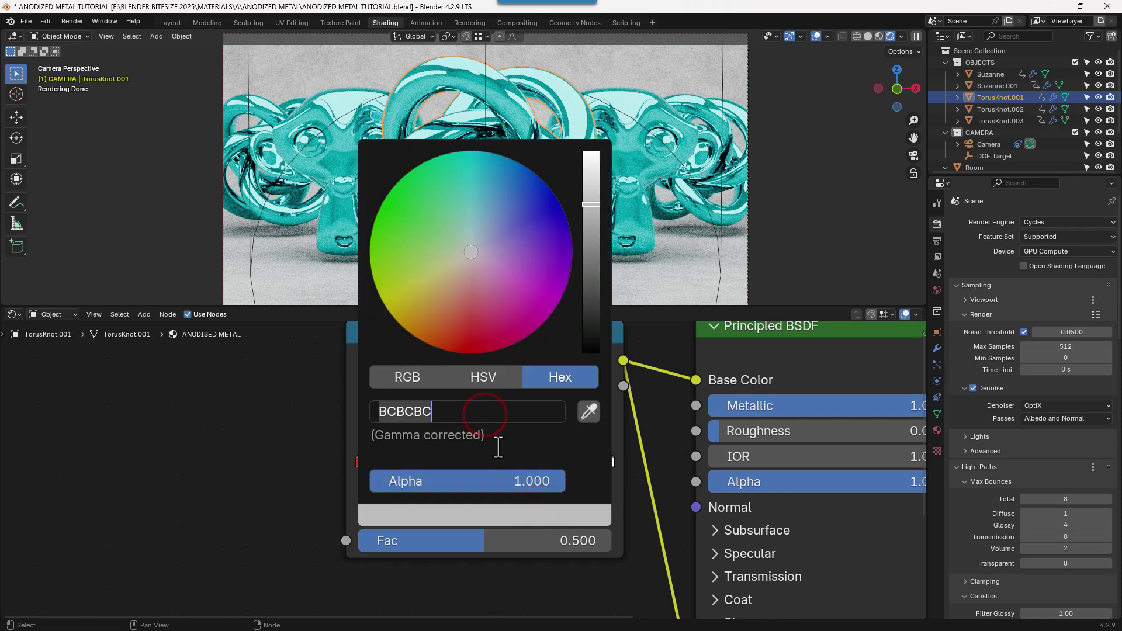
pyautogui.write('B')
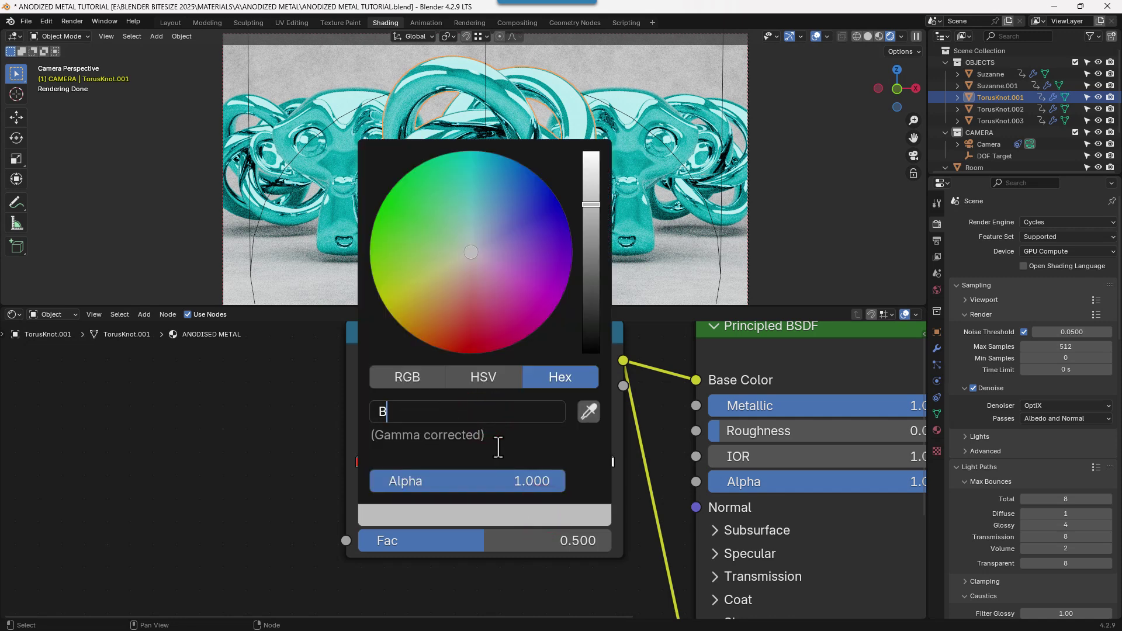
pyautogui.write('C13FE')
pyautogui.press('Return')
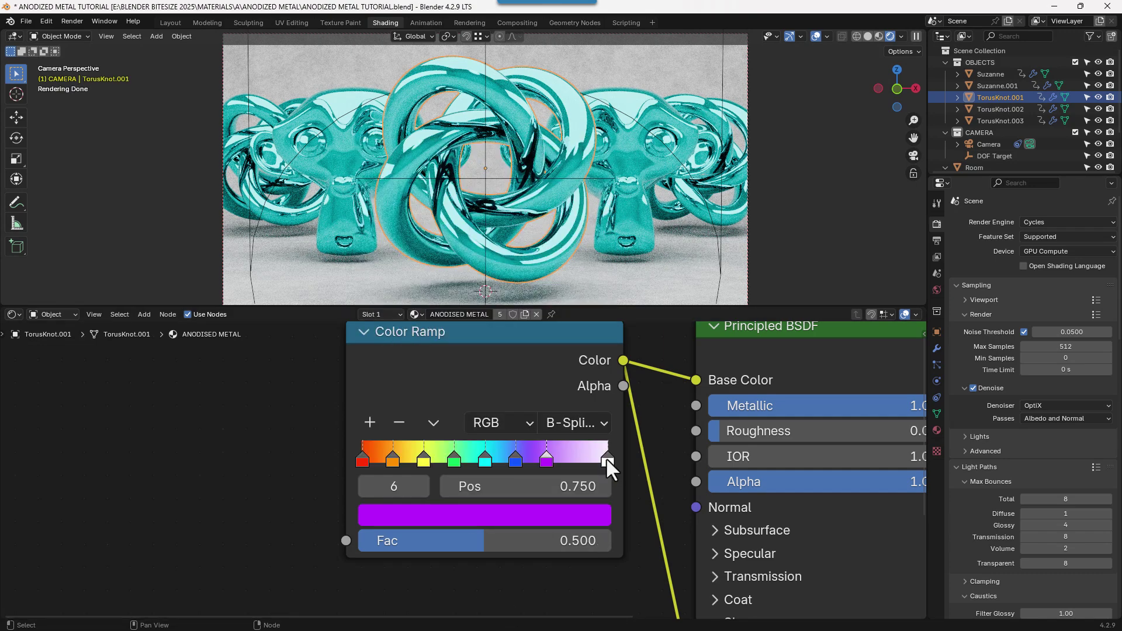
pyautogui.click(607, 460)
pyautogui.click(573, 489)
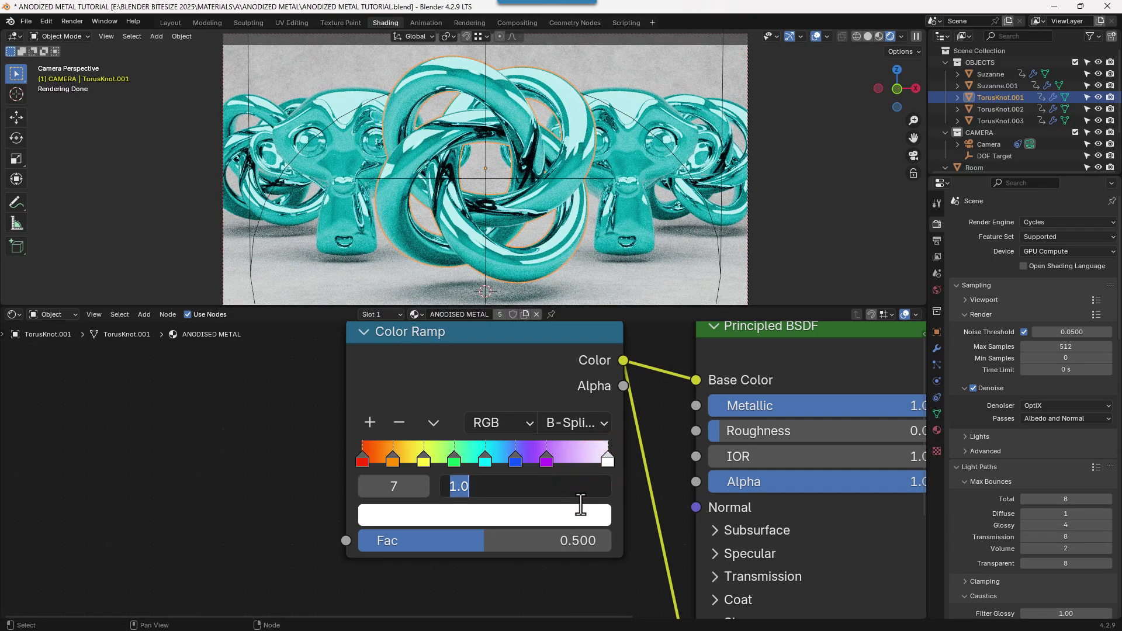
pyautogui.write('.875')
# Place the white end stop at 0.875 and colour it magenta, hex FF10F0.
pyautogui.press('Return')
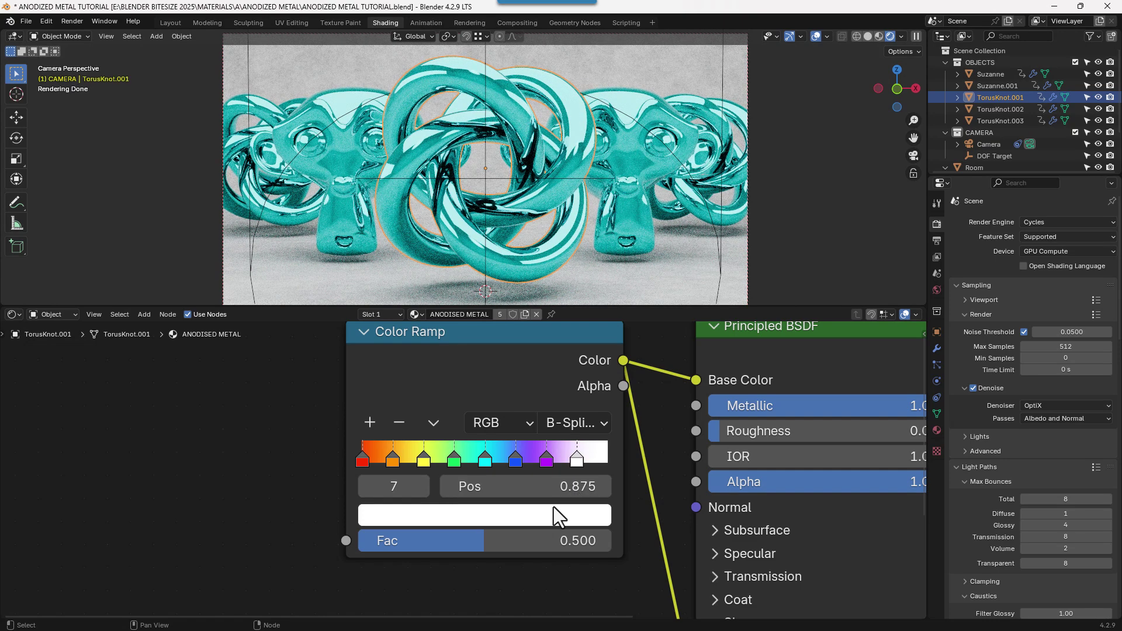
pyautogui.click(552, 513)
pyautogui.click(458, 411)
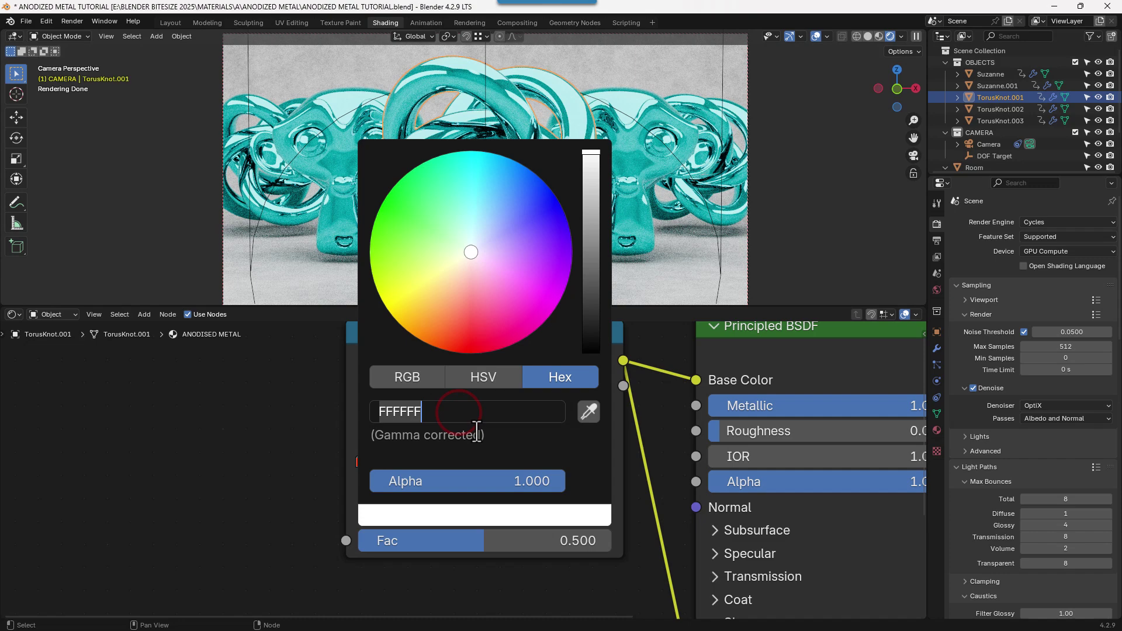
pyautogui.write('FF10')
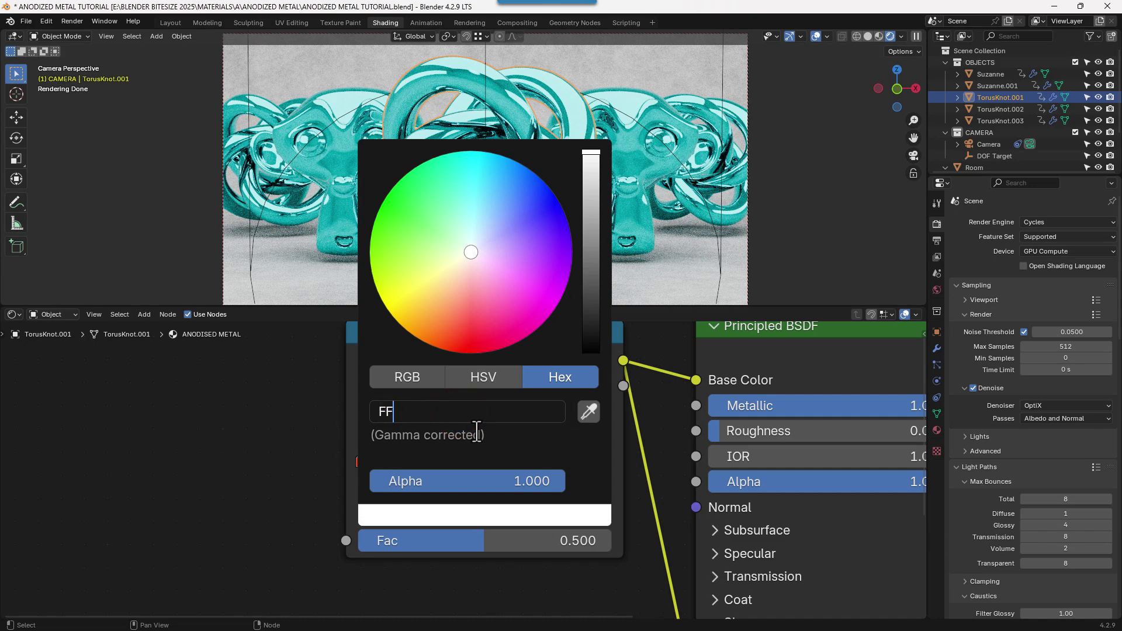
pyautogui.write('F0')
pyautogui.press('Return')
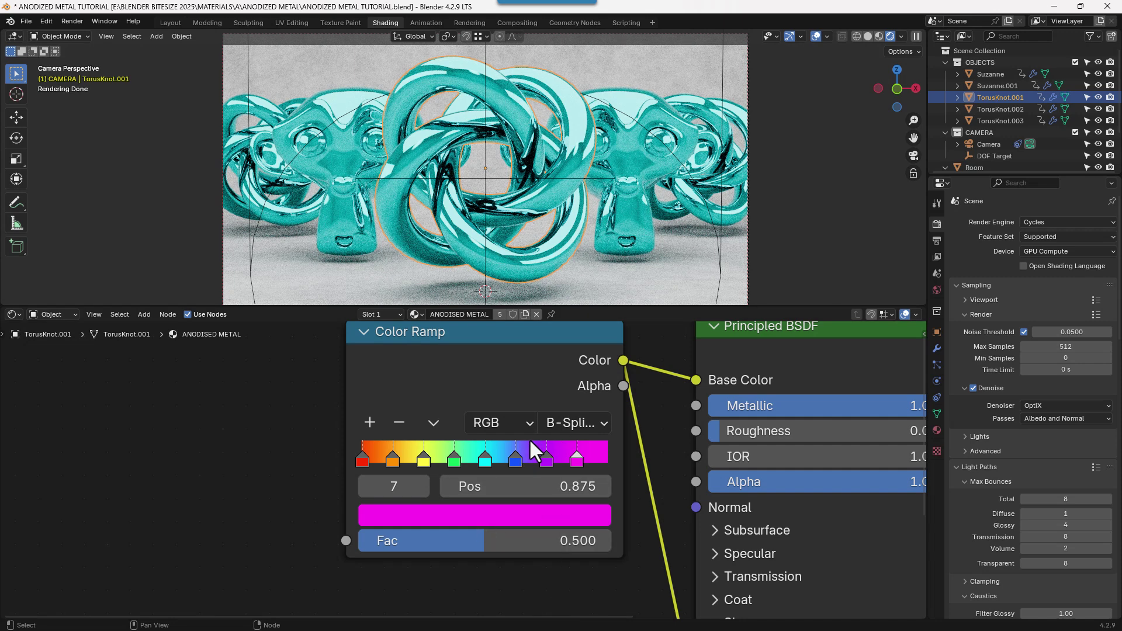
pyautogui.scroll(-2, 532, 457)
pyautogui.scroll(-3, 528, 451)
pyautogui.scroll(-3, 526, 450)
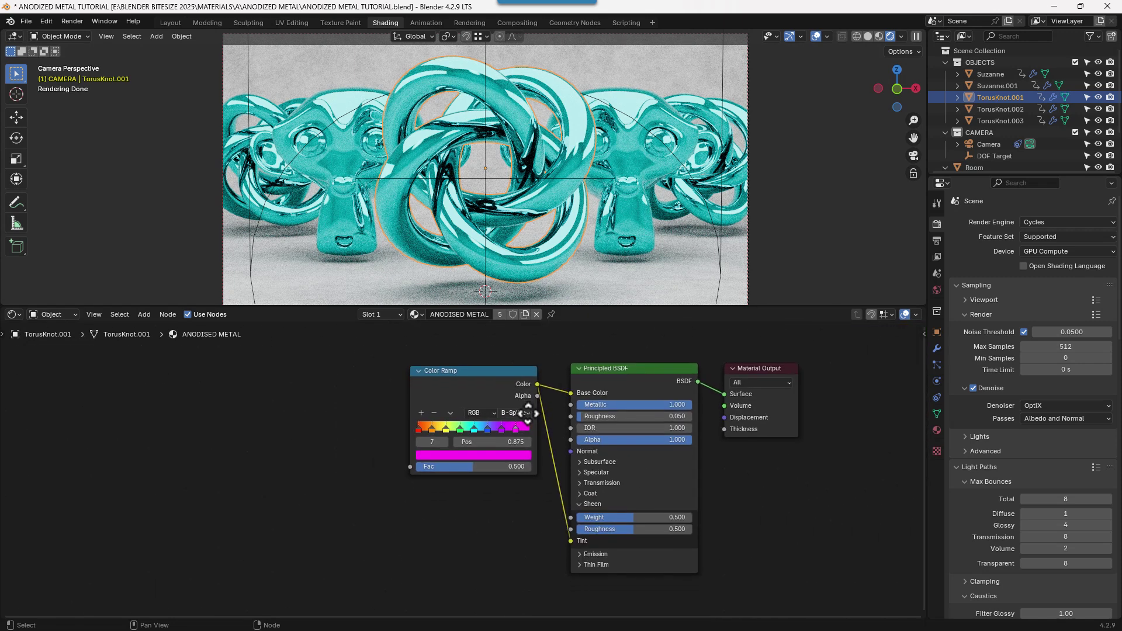
# Save, then drive the Color Ramp factor from a Texture Coordinate node's Object output.
pyautogui.hotkey('ctrl', 's')
pyautogui.moveTo(541, 418); pyautogui.dragTo(564, 420, button='middle')
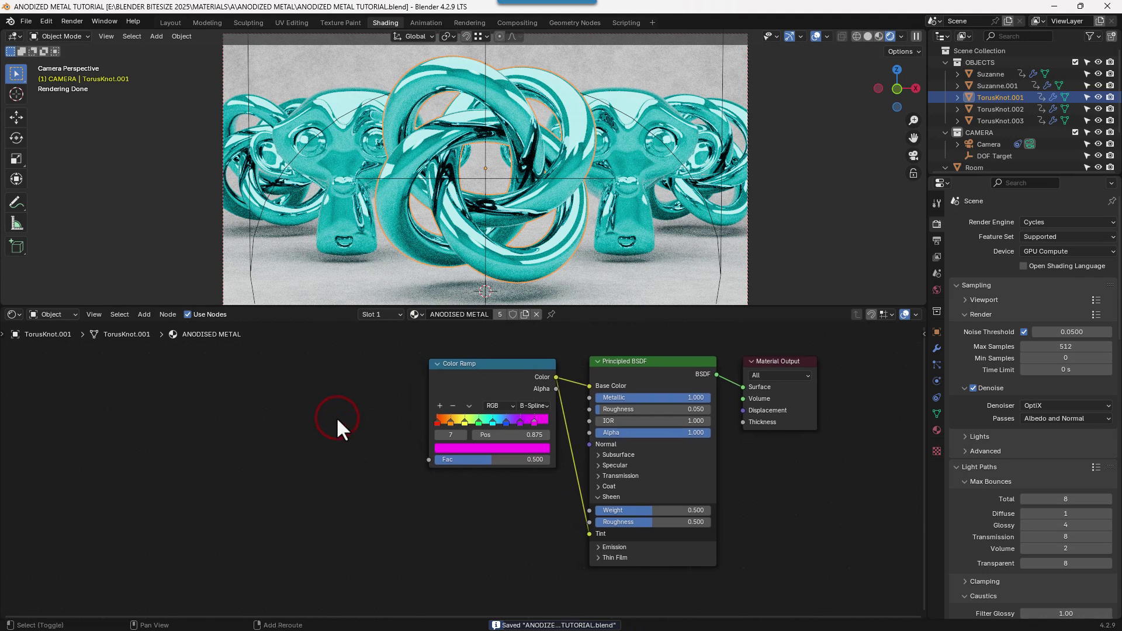
pyautogui.moveTo(428, 458); pyautogui.dragTo(323, 424)
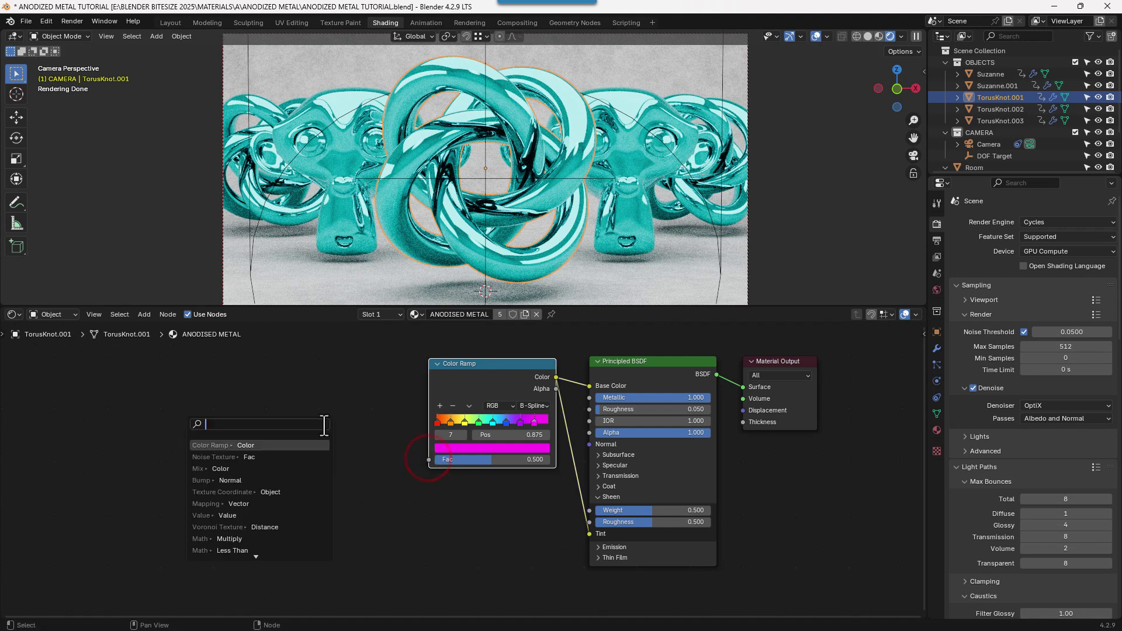
pyautogui.write('TEXT')
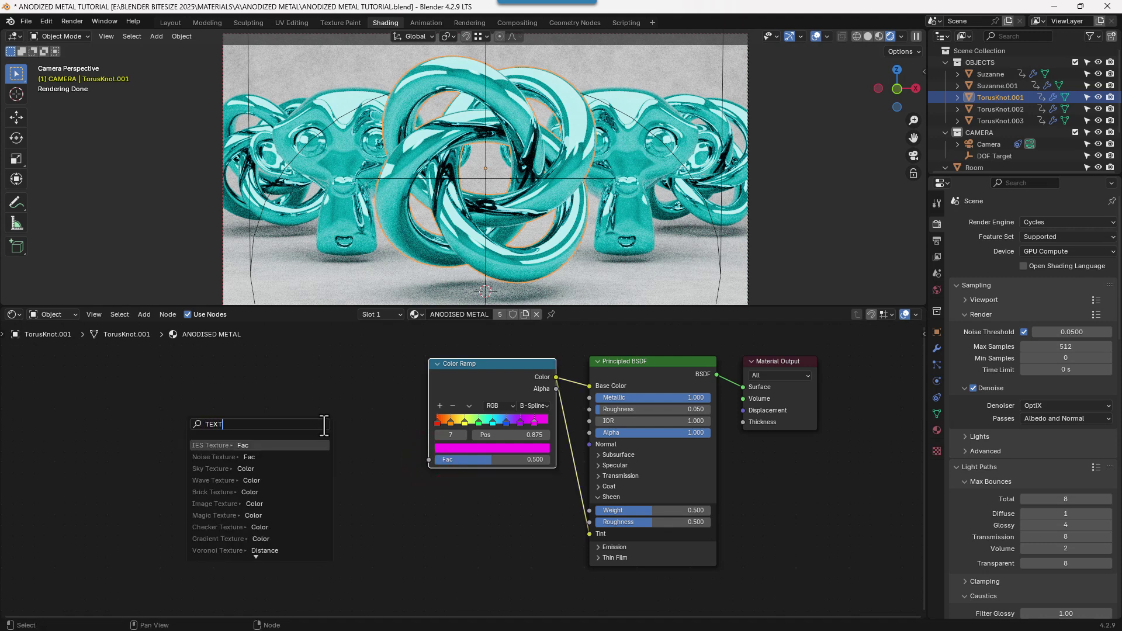
pyautogui.write('URE COO')
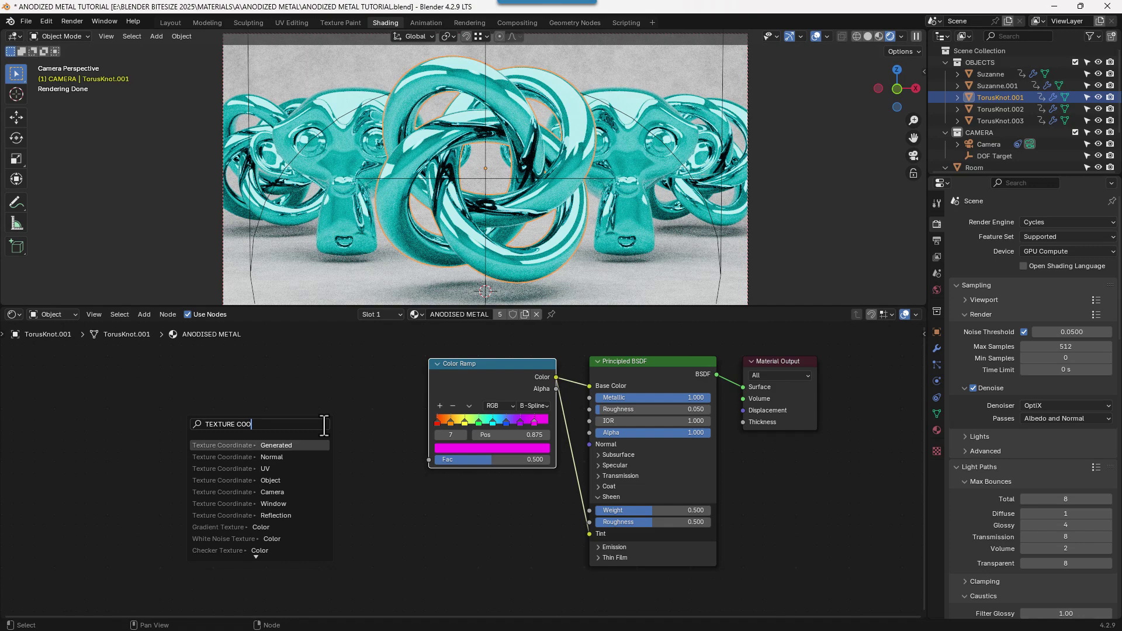
pyautogui.press('Down')
pyautogui.press('Down')
pyautogui.press('Down')
pyautogui.press('Return')
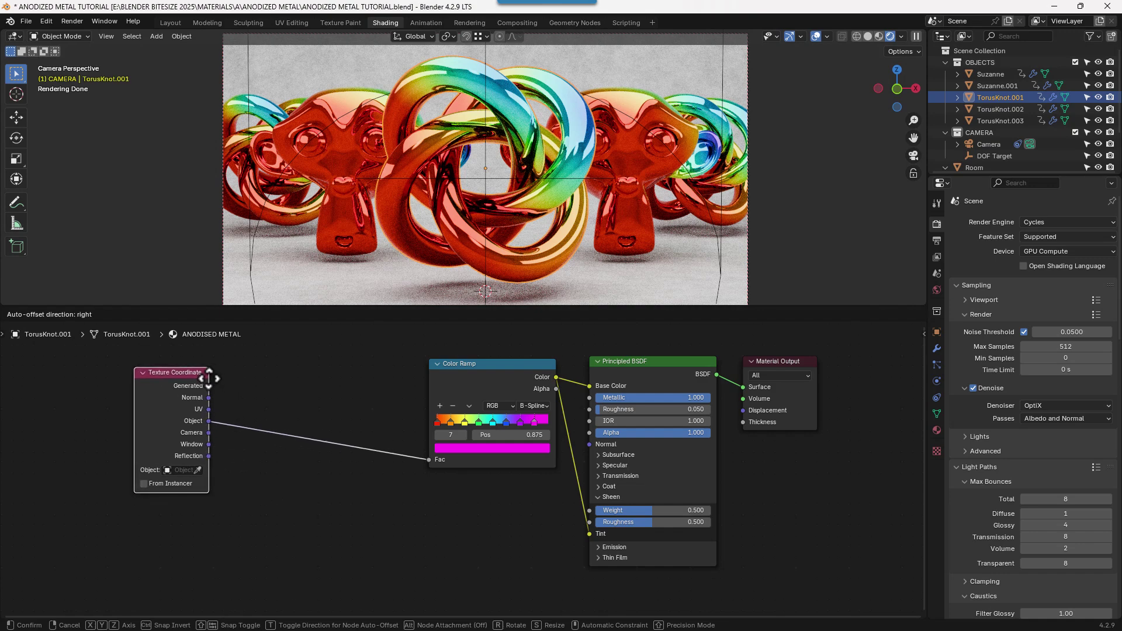
pyautogui.click(186, 378)
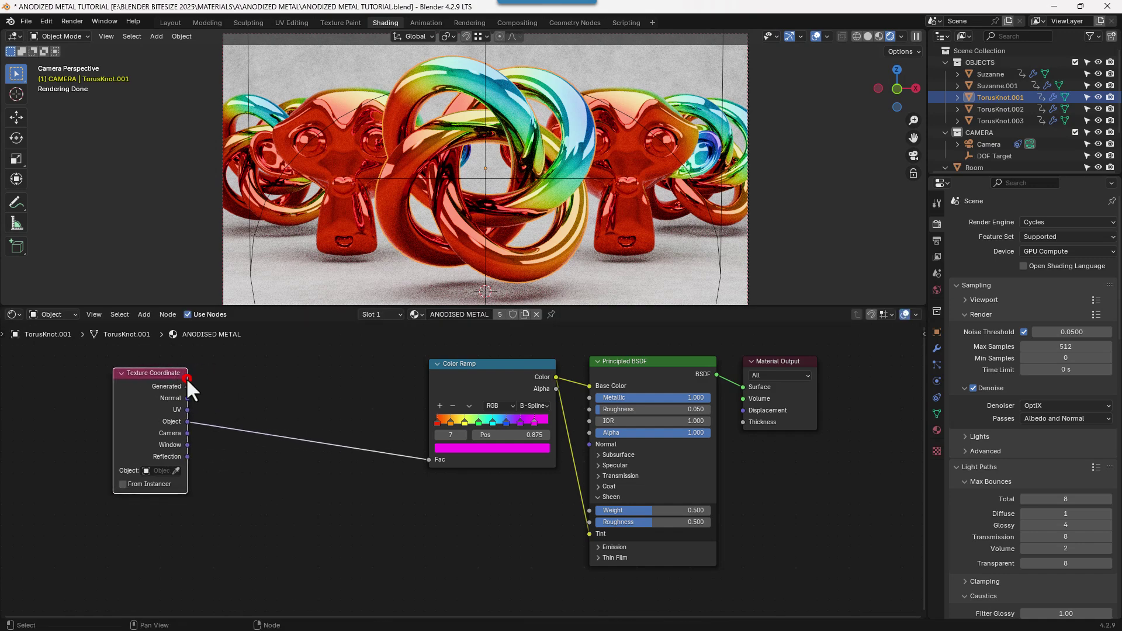
pyautogui.click(365, 406)
pyautogui.hotkey('shift', 'a')
pyautogui.write('LAYER')
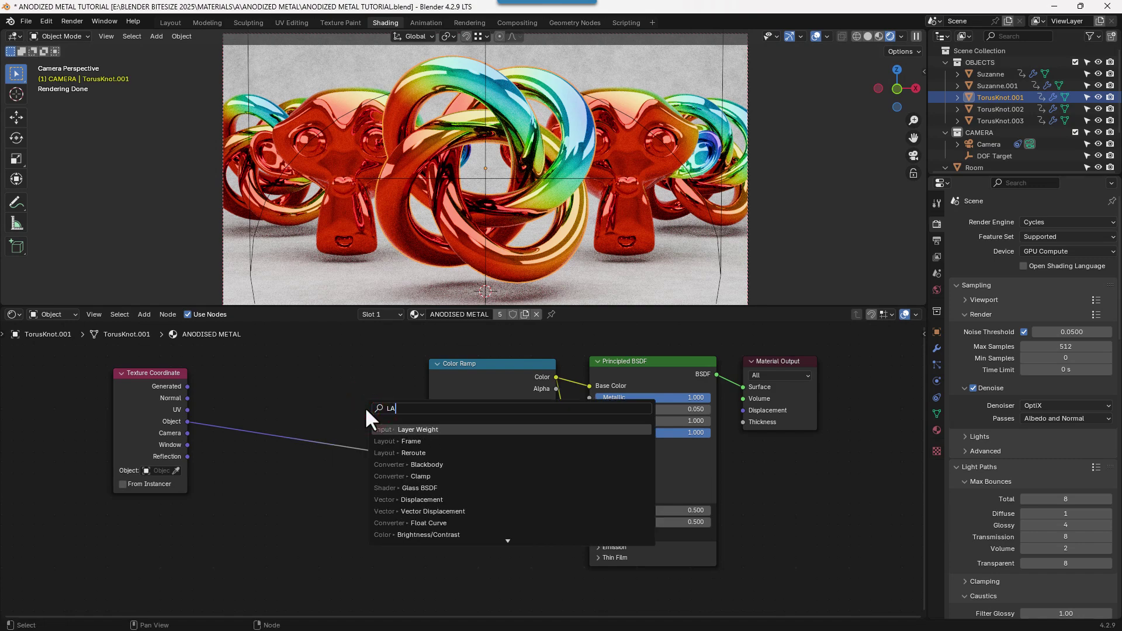
pyautogui.press('Return')
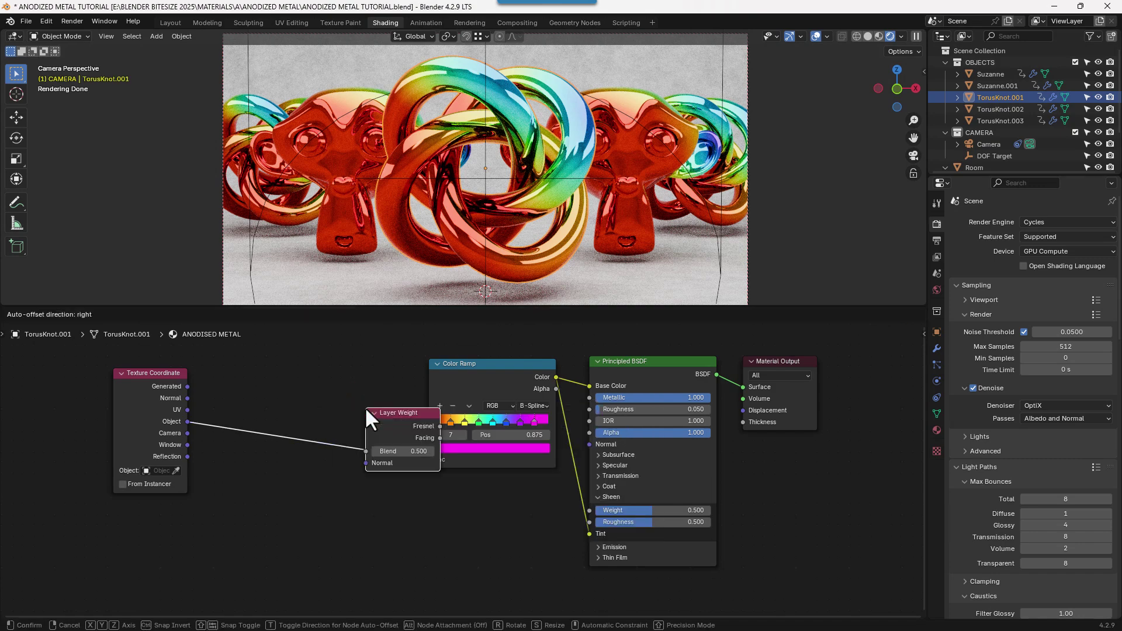
pyautogui.click(324, 384)
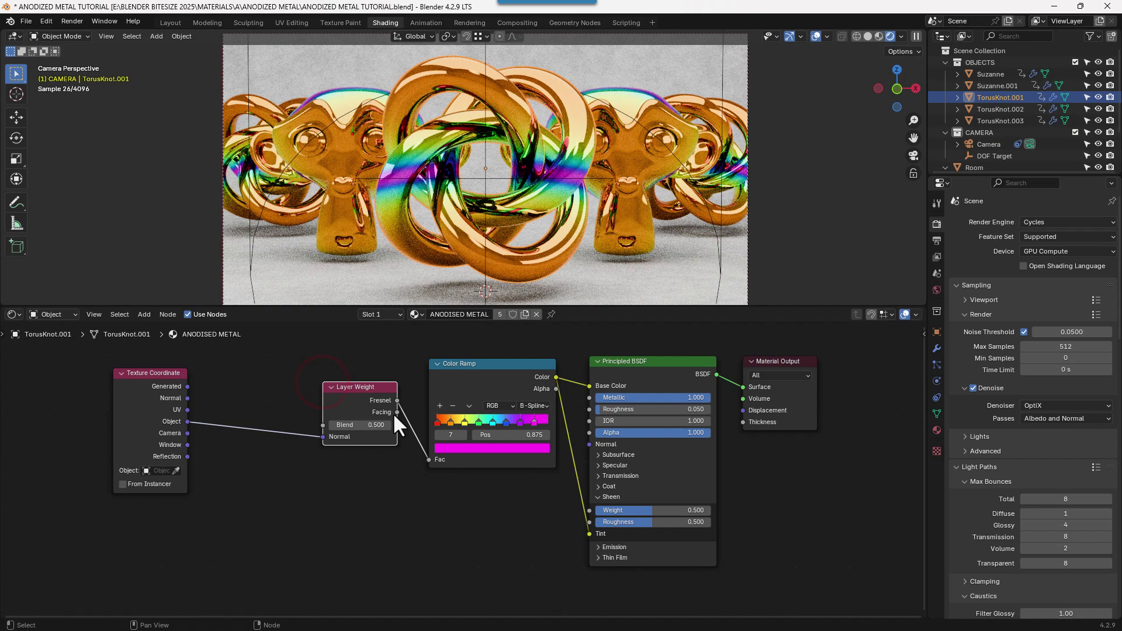
pyautogui.moveTo(397, 412); pyautogui.dragTo(429, 459)
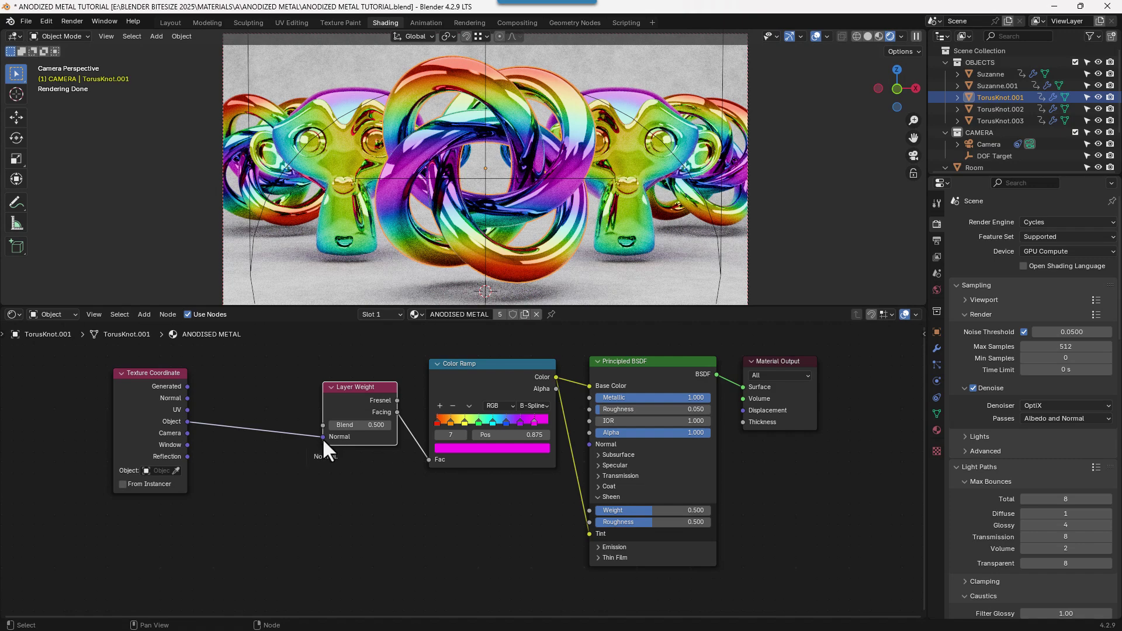
pyautogui.moveTo(324, 440); pyautogui.dragTo(323, 433)
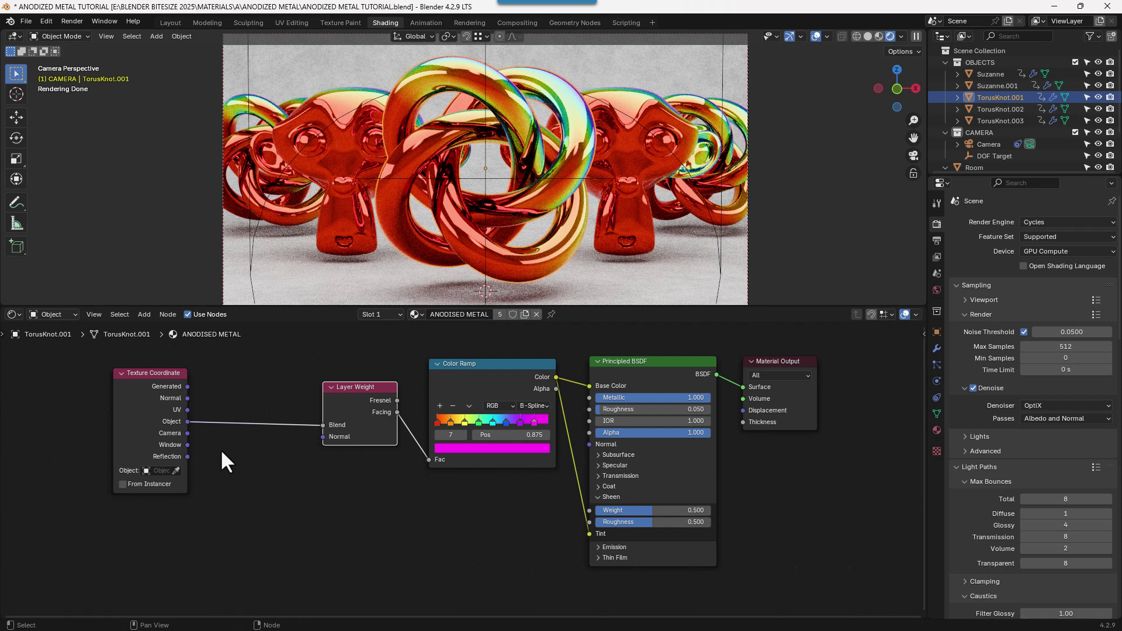
pyautogui.moveTo(188, 456); pyautogui.dragTo(318, 438)
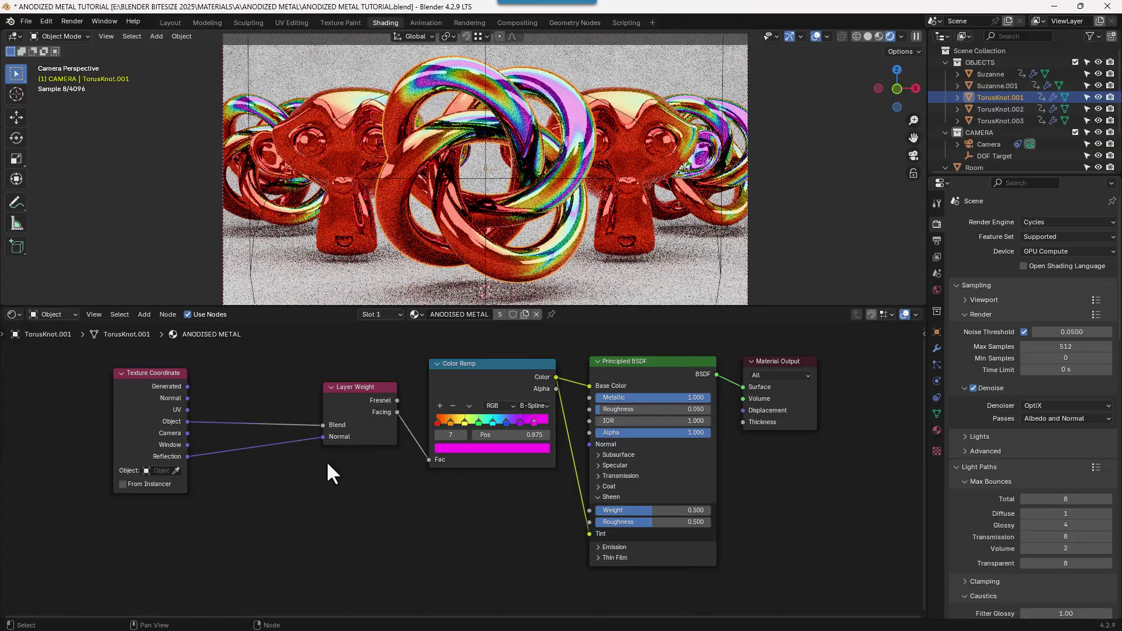
pyautogui.moveTo(438, 123)
pyautogui.mouseDown(button='middle')
pyautogui.moveTo(676, 124)
pyautogui.moveTo(515, 140)
pyautogui.mouseUp(button='middle')
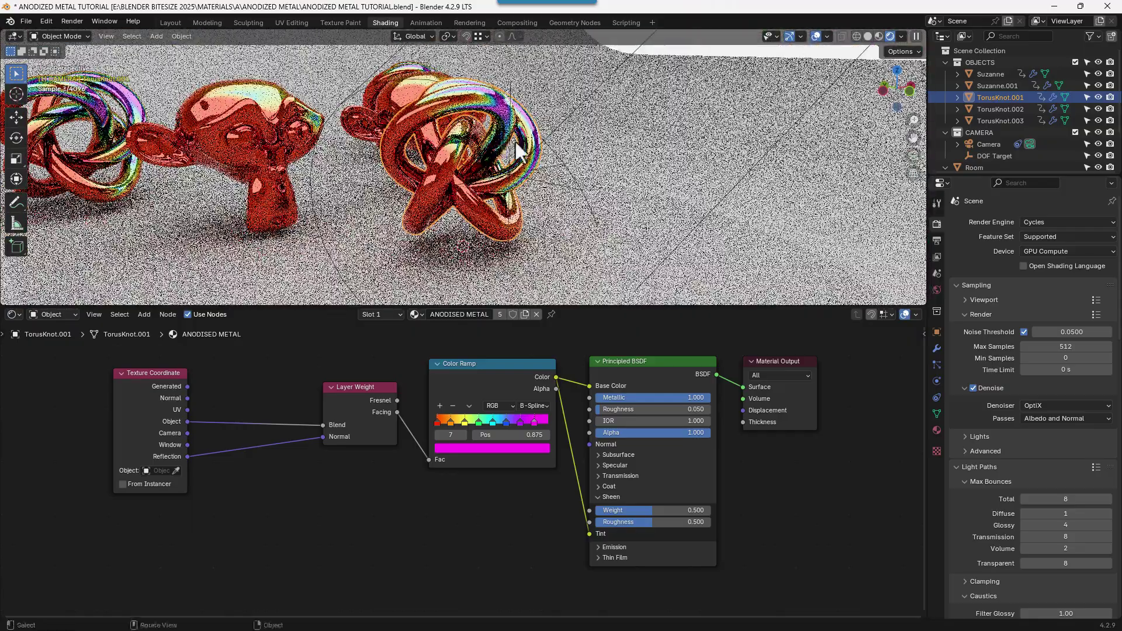
# Return to the camera view and drop a Noise Texture onto the Texture Coordinate–Layer Weight link.
pyautogui.click(912, 155)
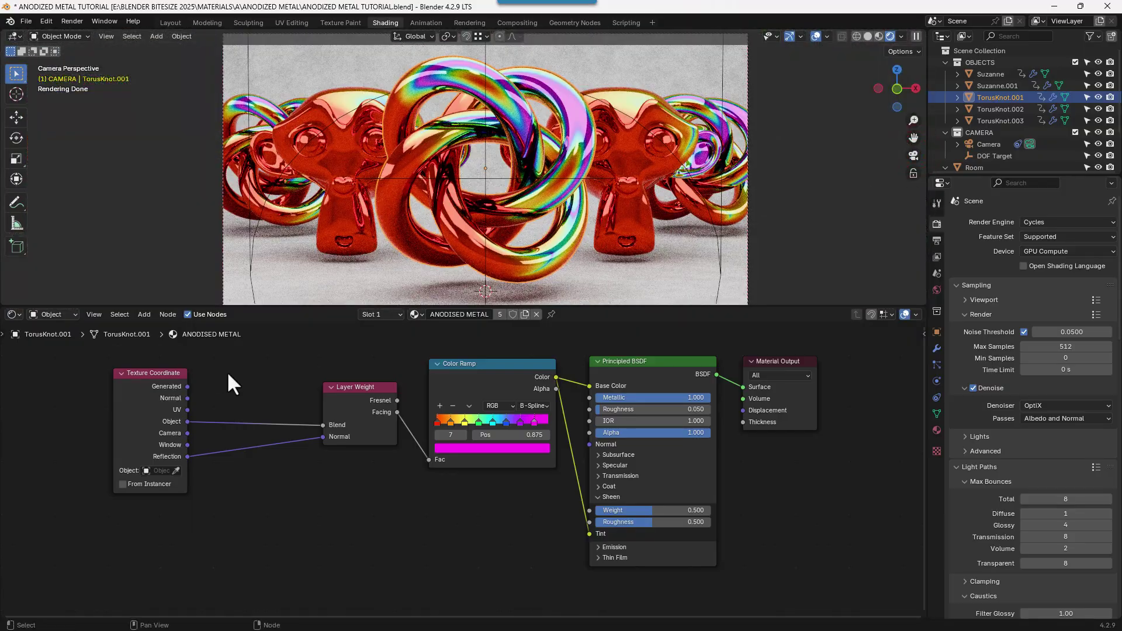
pyautogui.moveTo(227, 371); pyautogui.dragTo(268, 384, button='middle')
pyautogui.click(205, 385)
pyautogui.click(278, 381)
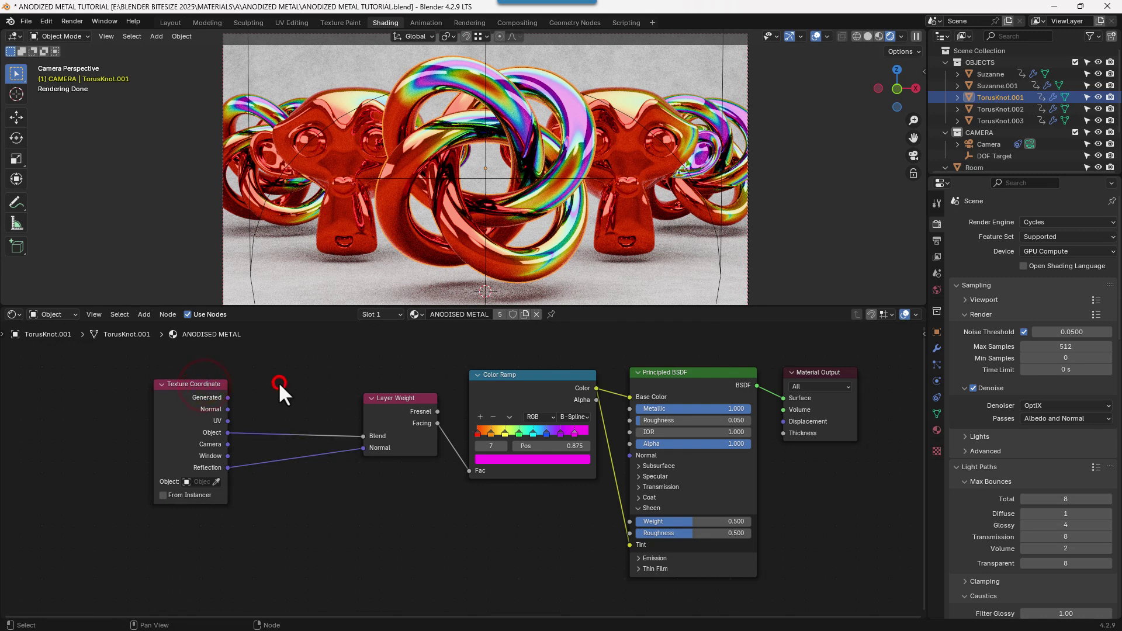
pyautogui.hotkey('shift', 'a')
pyautogui.click(279, 382)
pyautogui.write('no')
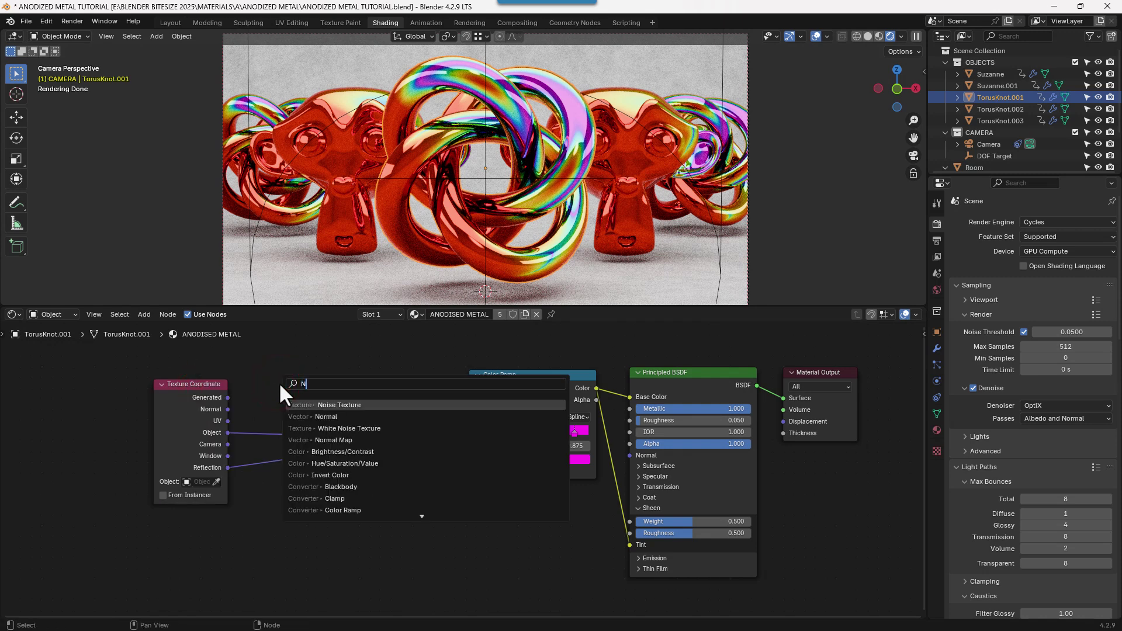
pyautogui.write('ise')
pyautogui.press('Return')
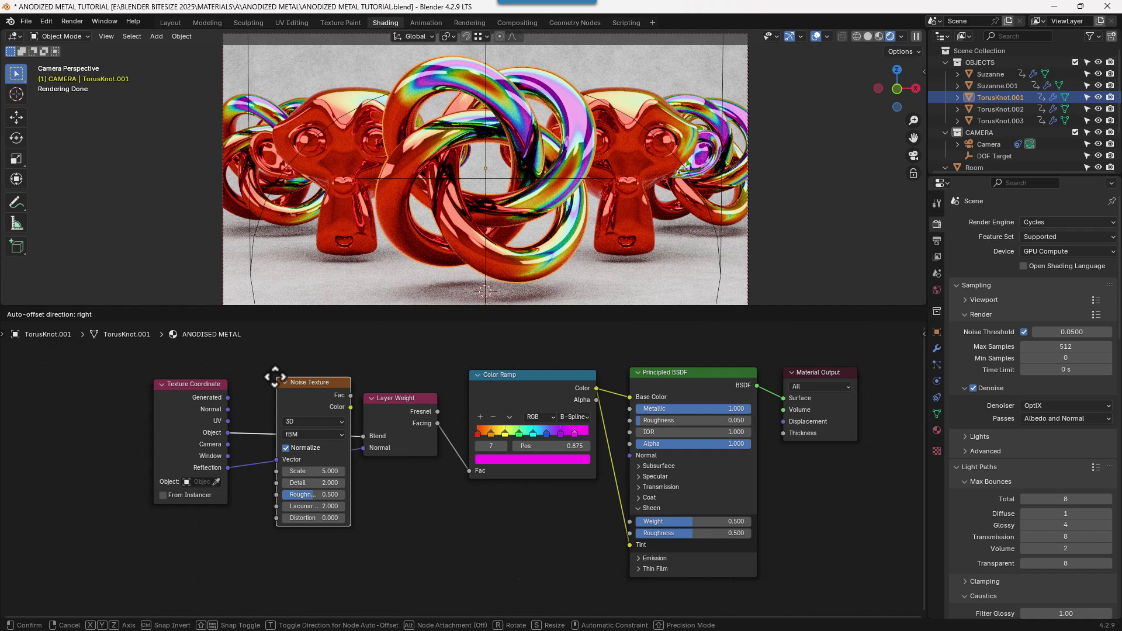
pyautogui.click(241, 395)
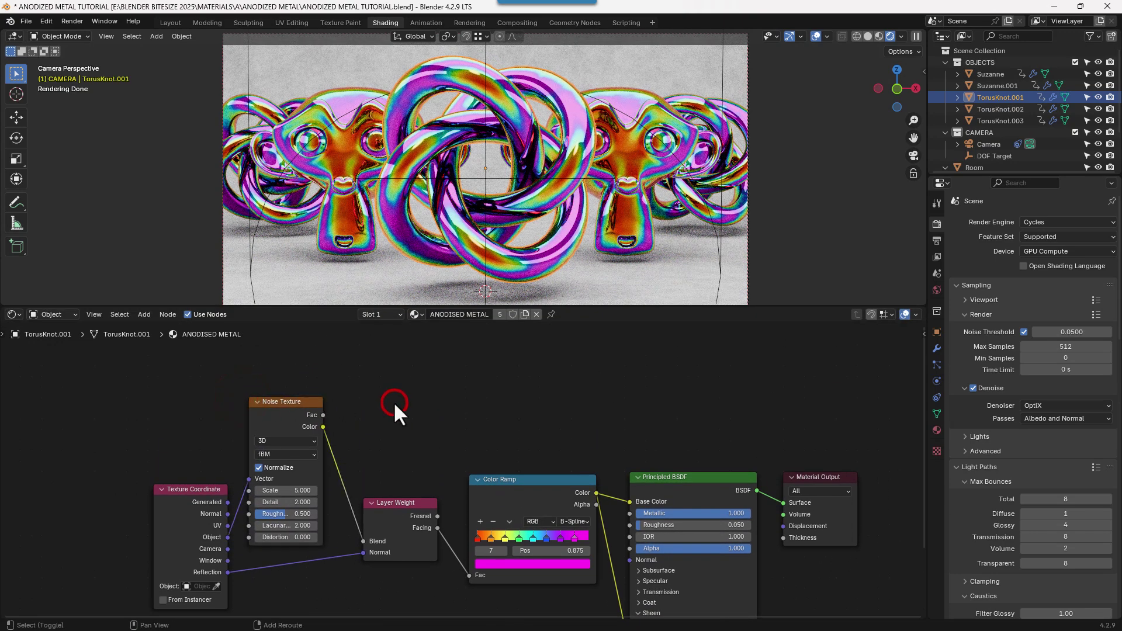
# Add a Voronoi Texture node by search and drop it onto the Noise Texture link.
pyautogui.hotkey('shift', 'a')
pyautogui.write('VORO')
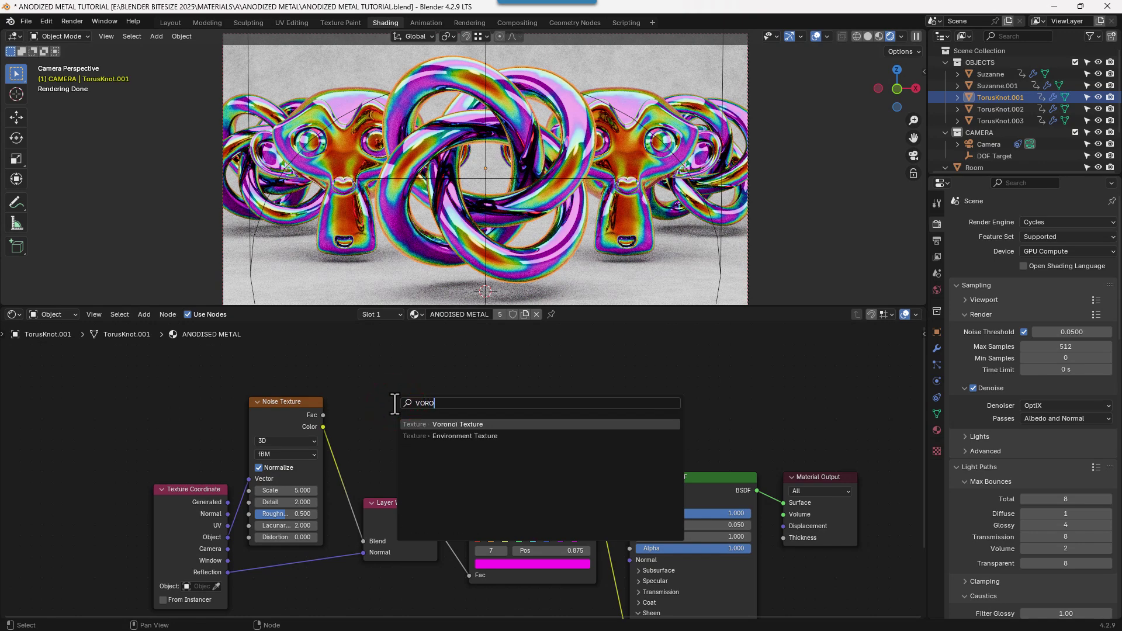
pyautogui.press('Return')
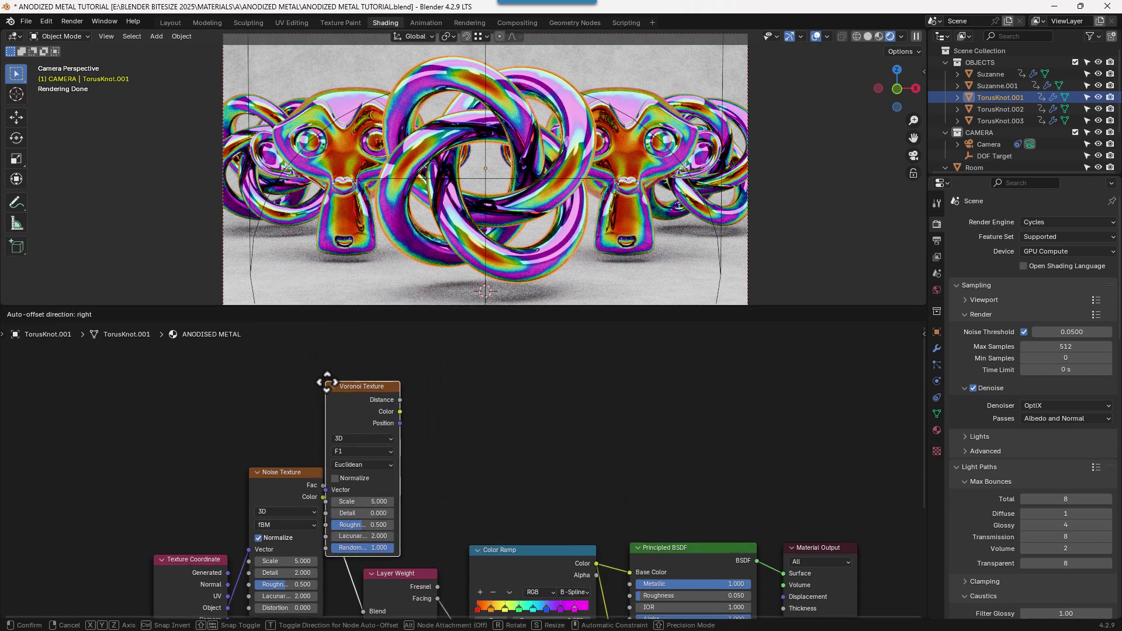
pyautogui.click(326, 381)
pyautogui.moveTo(453, 443); pyautogui.dragTo(464, 383, button='middle')
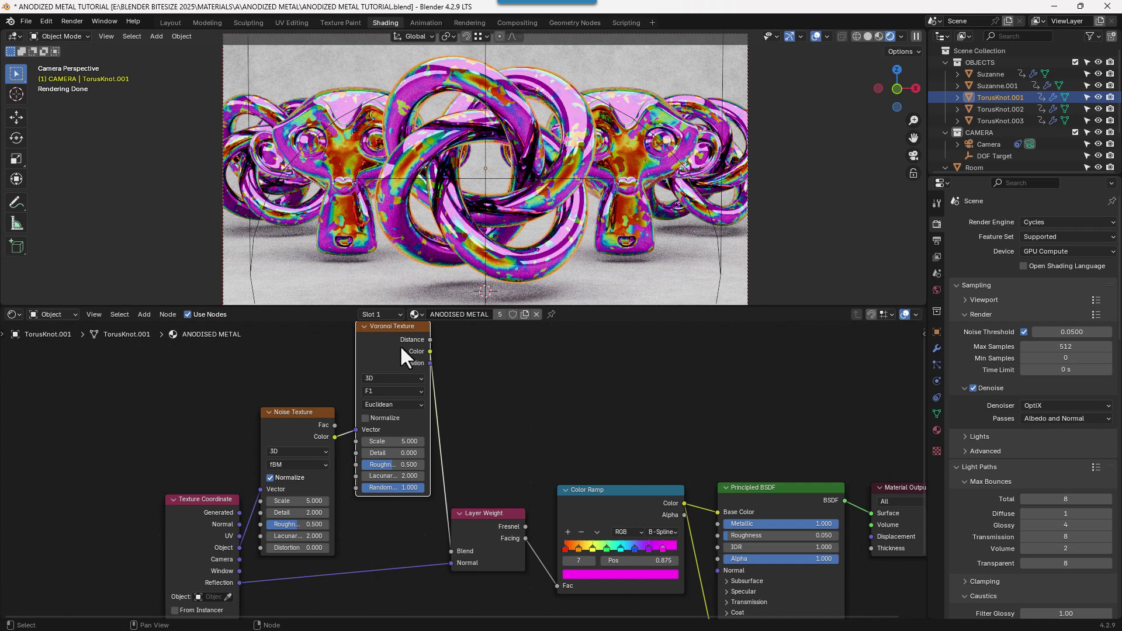
# Align the Noise and Voronoi Texture nodes to one height and reposition them.
pyautogui.click(301, 368)
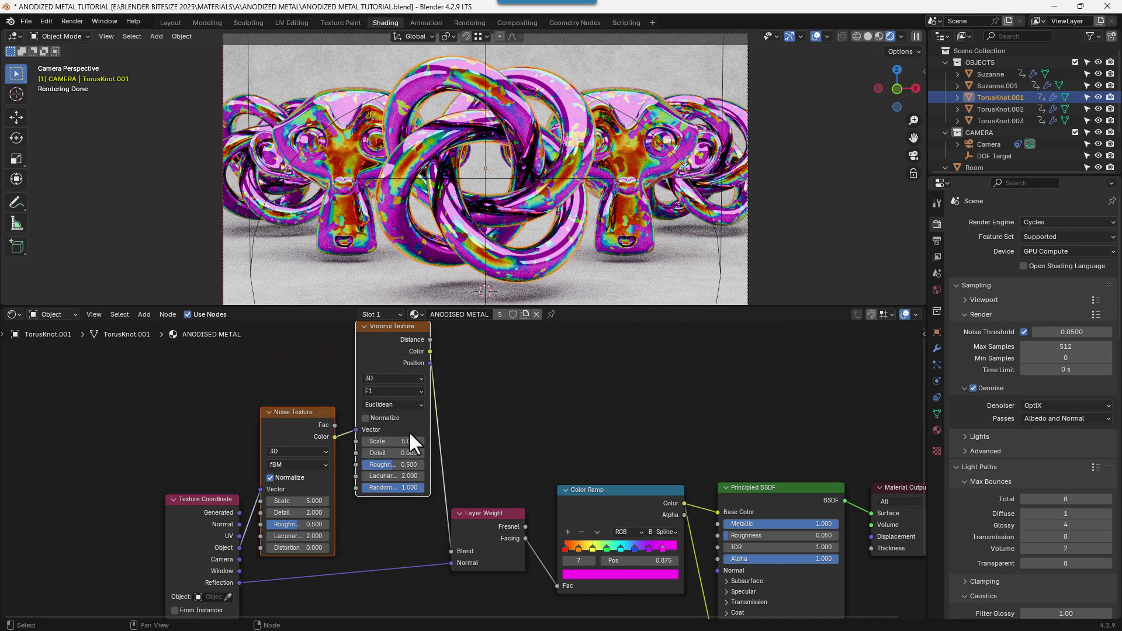
pyautogui.press('s')
pyautogui.press('y')
pyautogui.press('0')
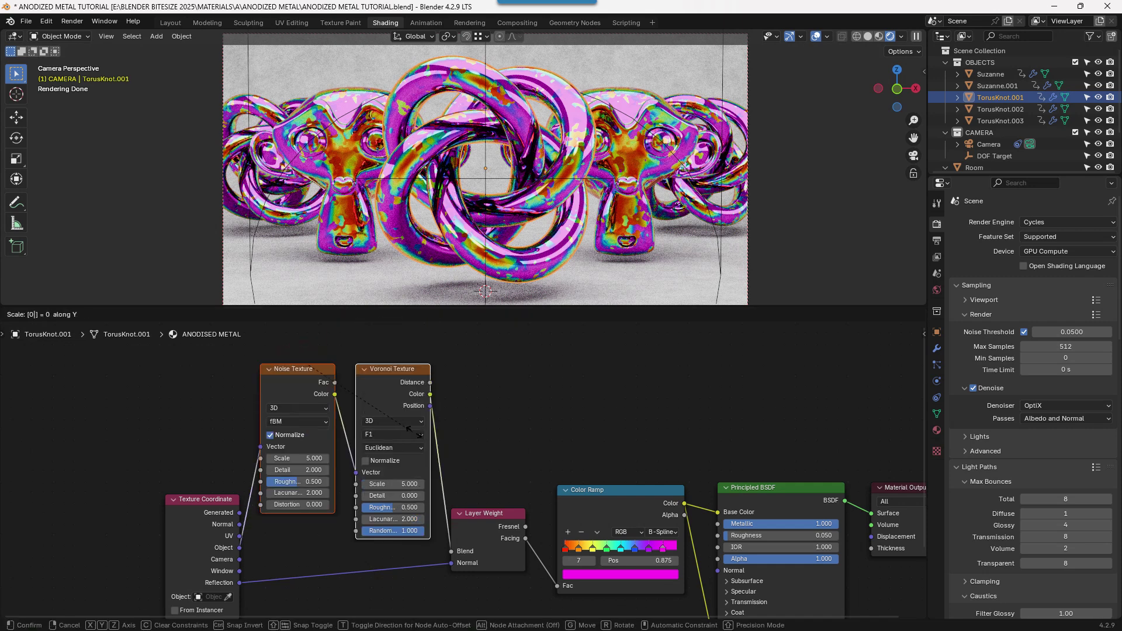
pyautogui.click(421, 405)
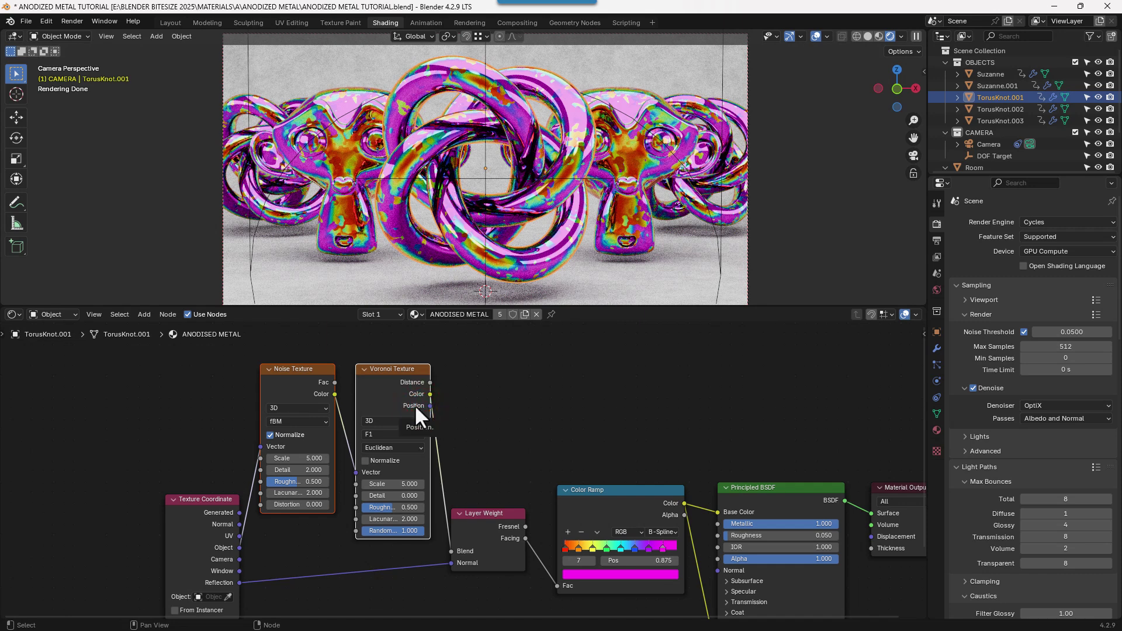
pyautogui.press('g')
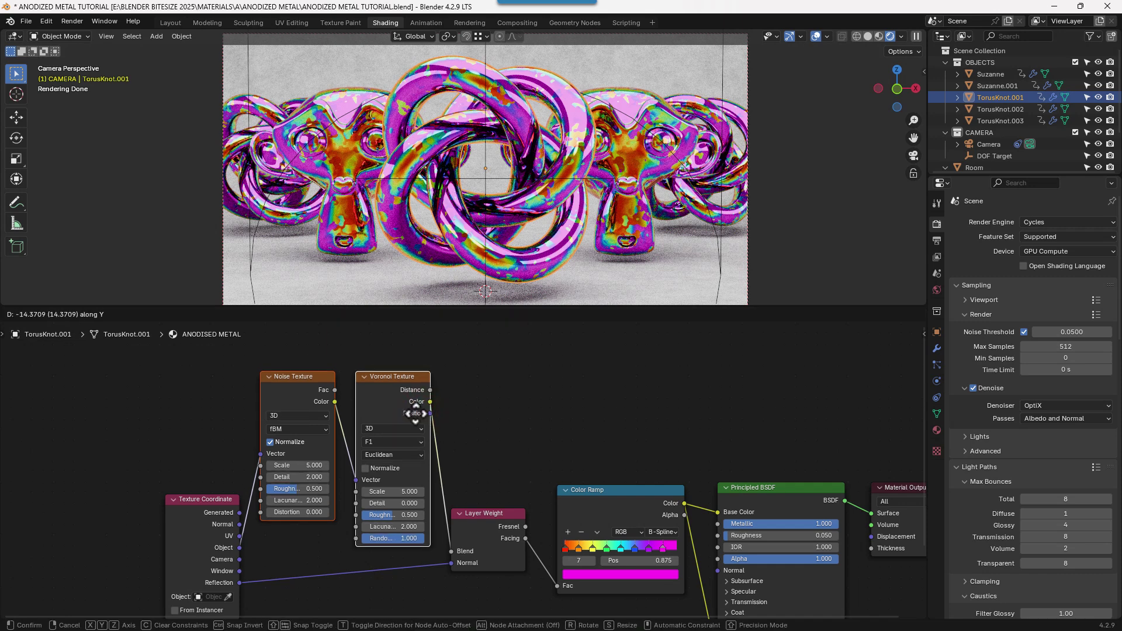
pyautogui.click(415, 414)
pyautogui.scroll(-1, 508, 448)
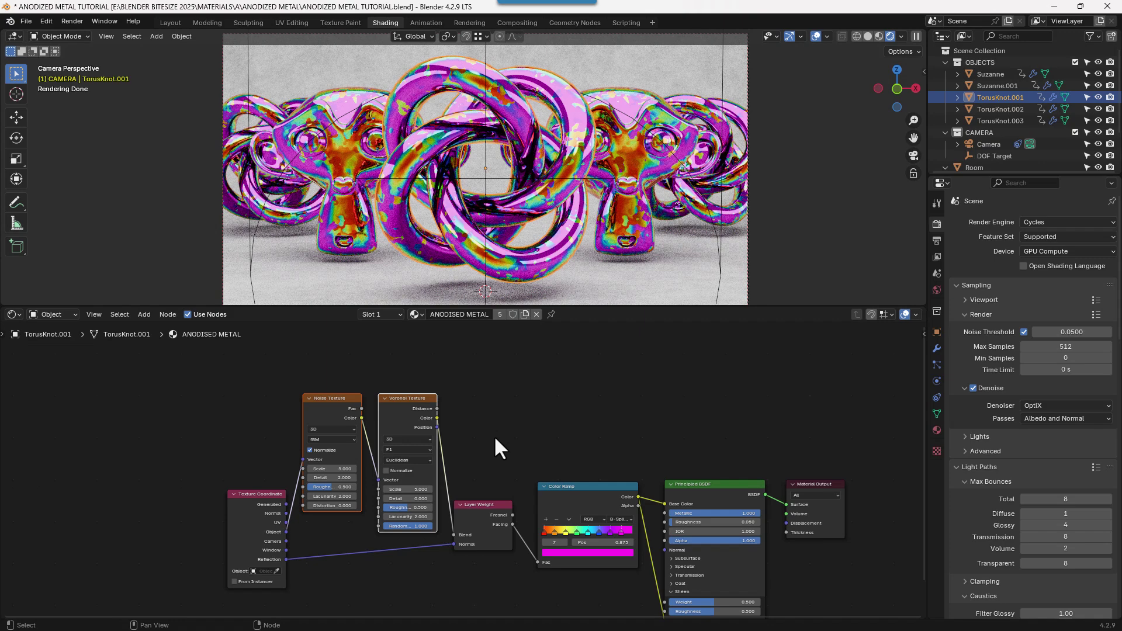
# Line up the Layer Weight through Material Output nodes in one row.
pyautogui.moveTo(487, 432); pyautogui.dragTo(807, 578)
pyautogui.hotkey('shift', '=')
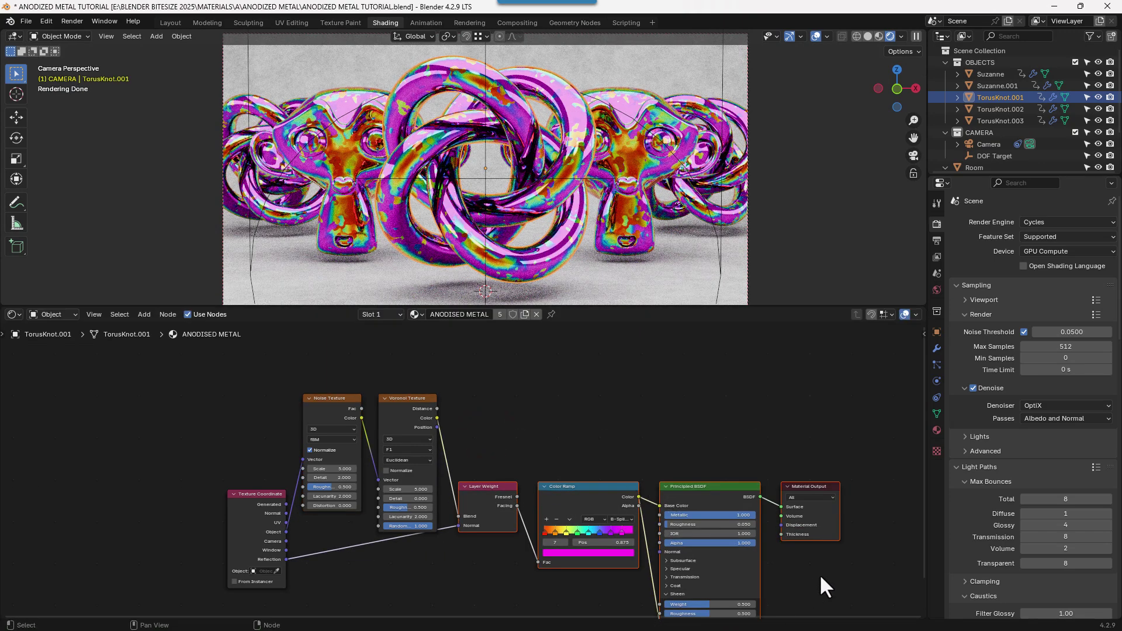
pyautogui.scroll(1, 483, 576)
pyautogui.scroll(1, 483, 574)
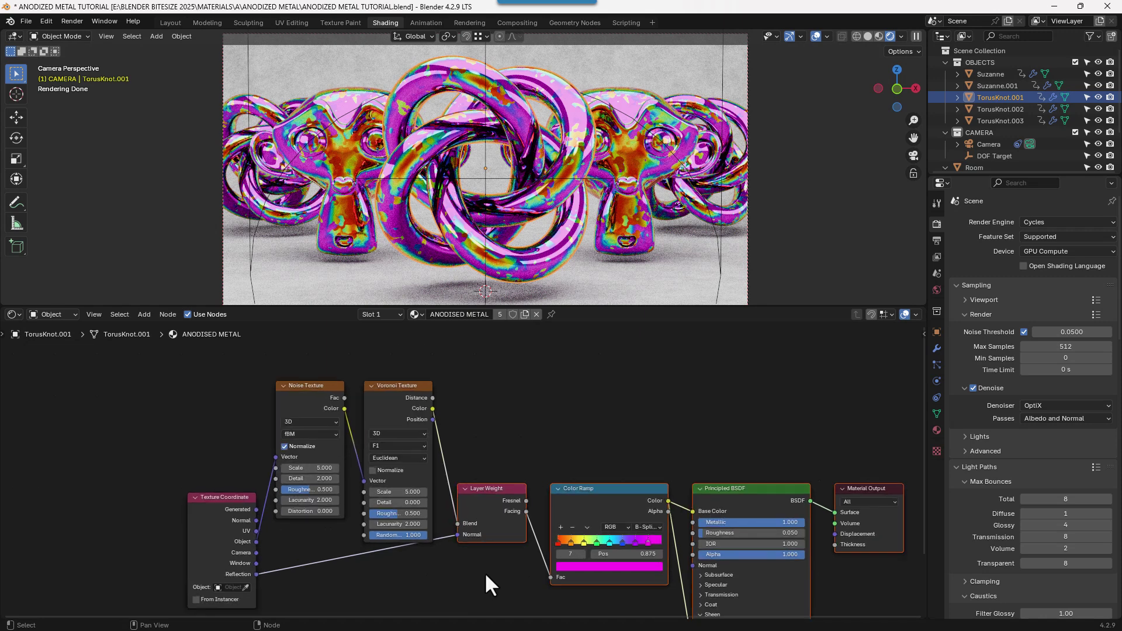
pyautogui.moveTo(484, 572); pyautogui.dragTo(463, 561, button='middle')
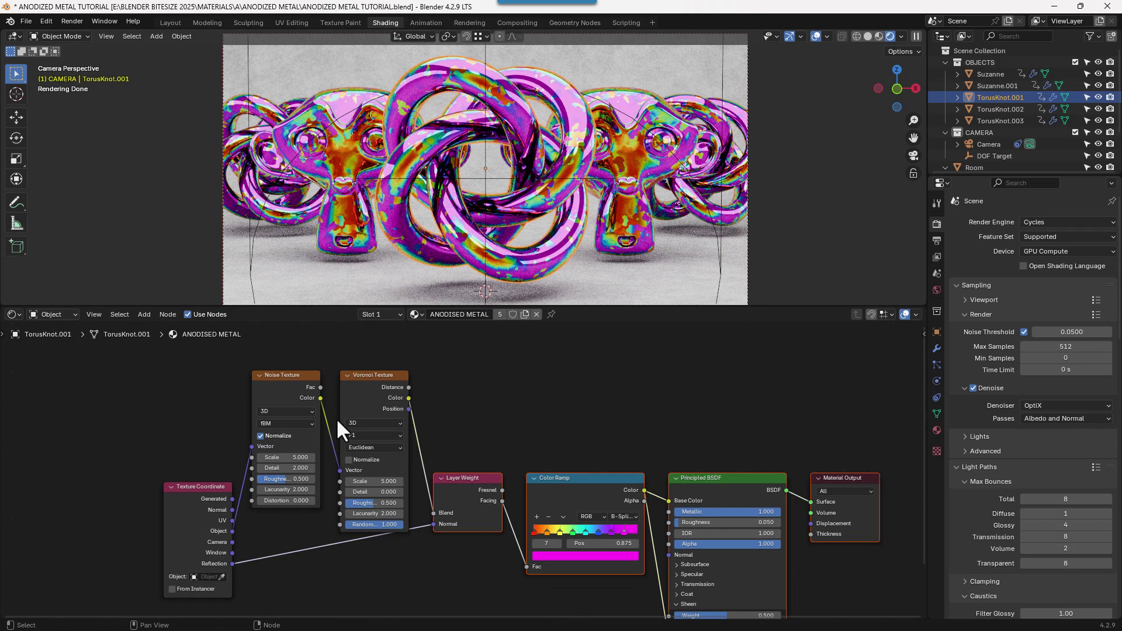
pyautogui.scroll(1, 335, 418)
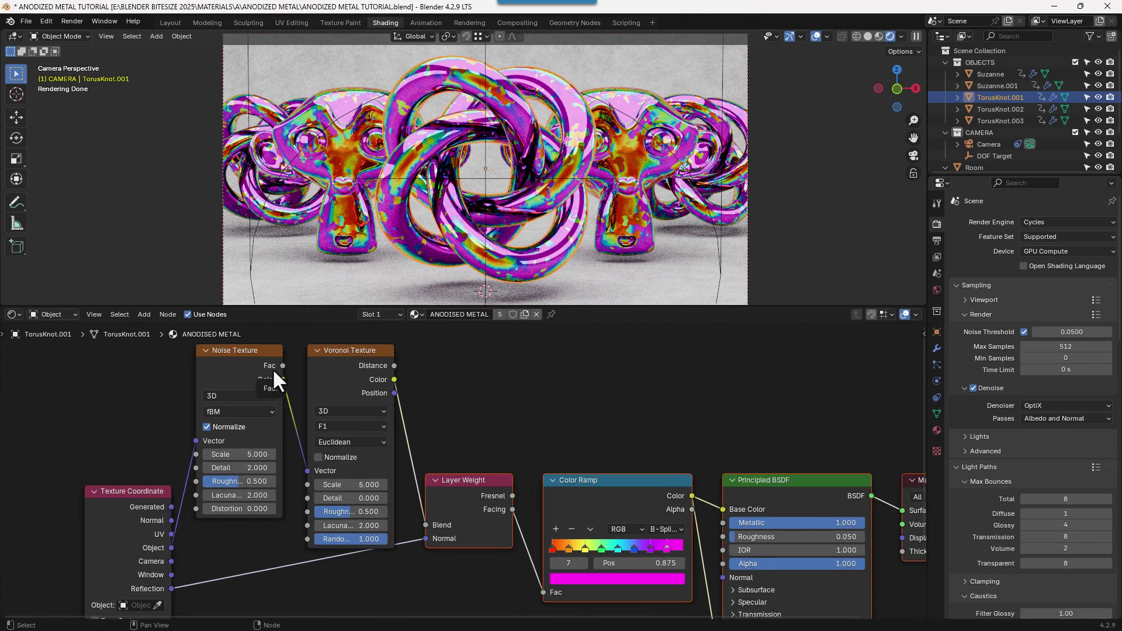
# Link Noise Fac to Voronoi Vector and Voronoi Distance to Layer Weight Blend.
pyautogui.moveTo(282, 365); pyautogui.dragTo(307, 469)
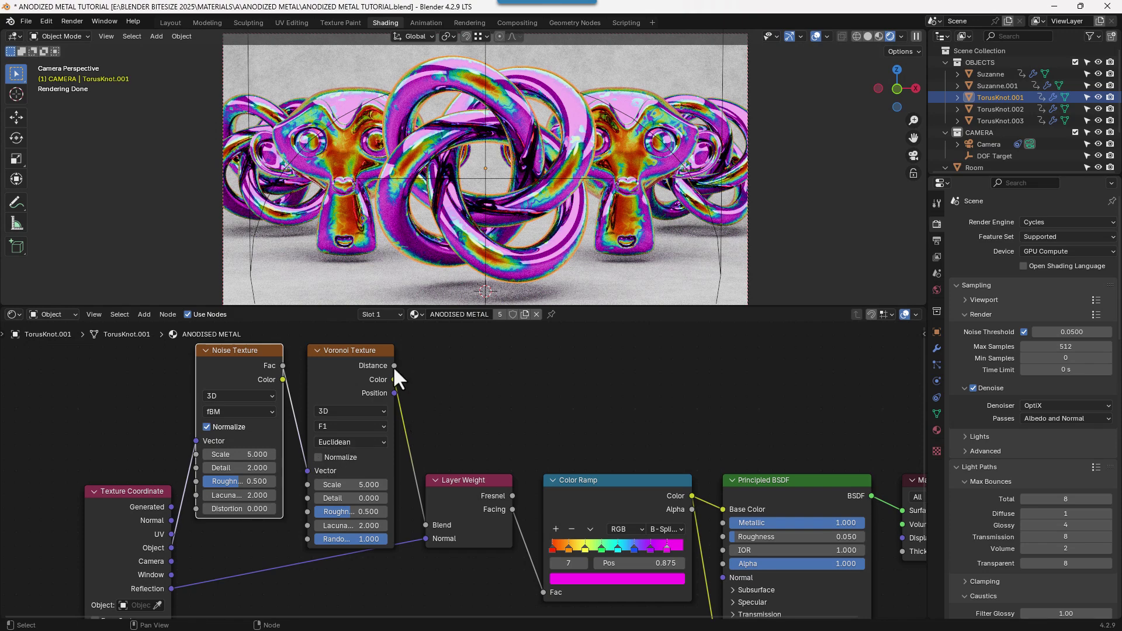
pyautogui.moveTo(395, 365); pyautogui.dragTo(425, 525)
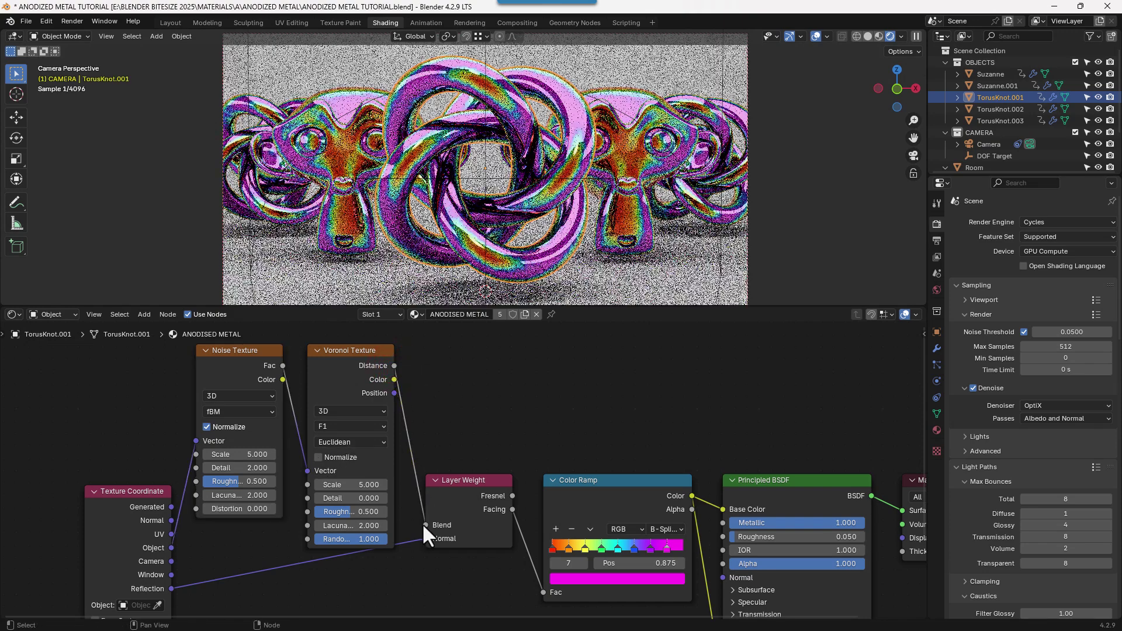
pyautogui.moveTo(318, 395); pyautogui.dragTo(420, 384, button='middle')
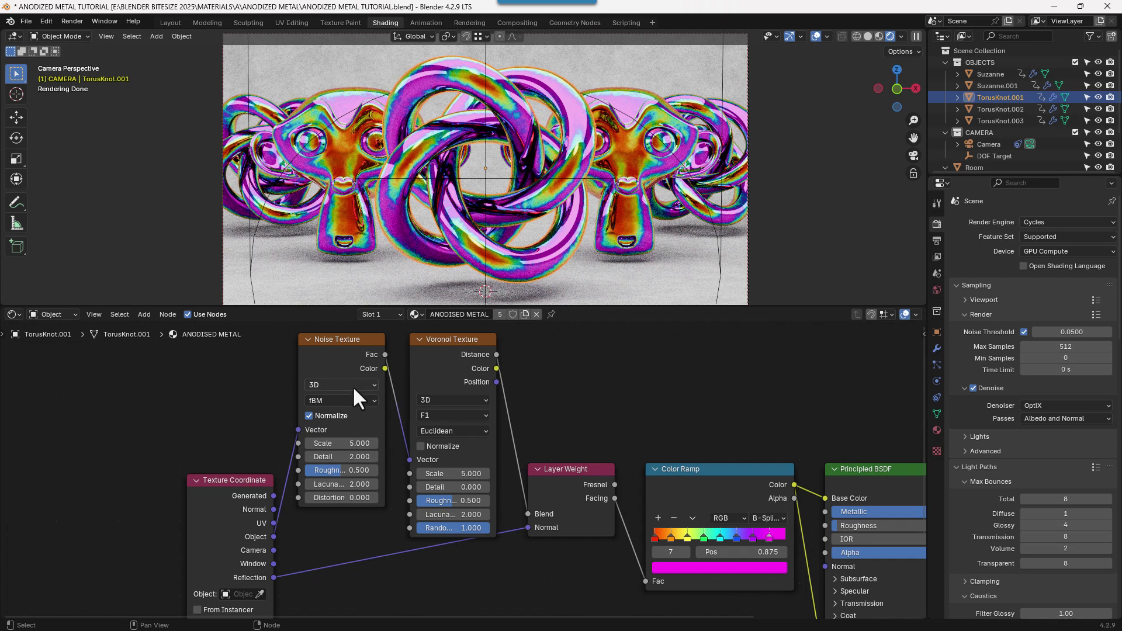
# Give the Noise Texture Scale 200, Detail 15 and Roughness 1.
pyautogui.click(365, 443)
pyautogui.write('200')
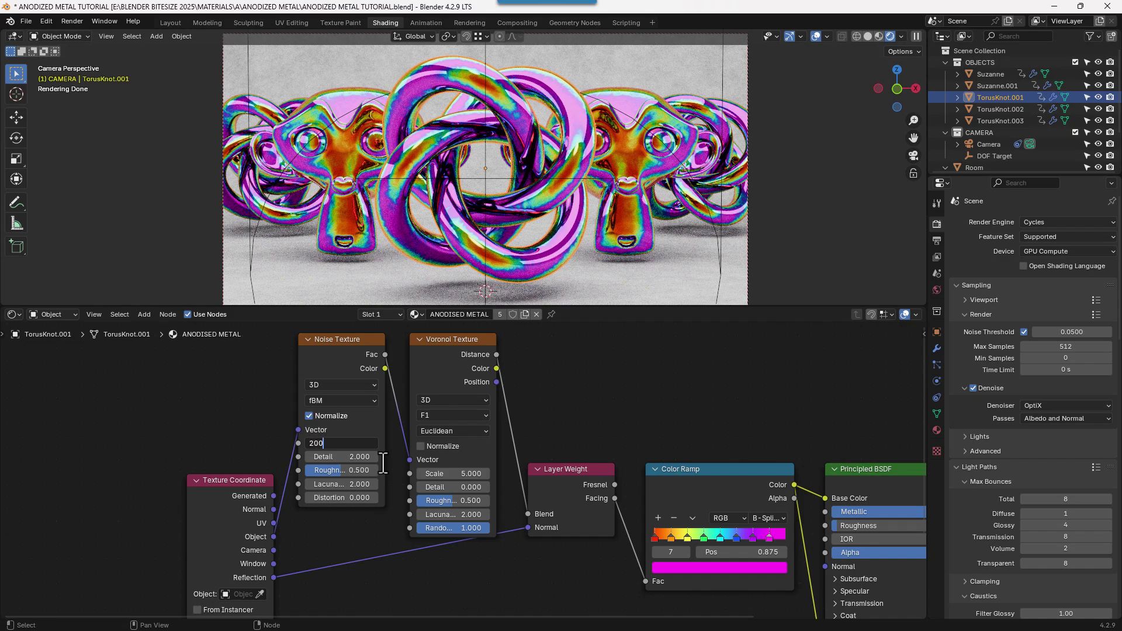
pyautogui.press('Tab')
pyautogui.write('15')
pyautogui.press('Tab')
pyautogui.write('1')
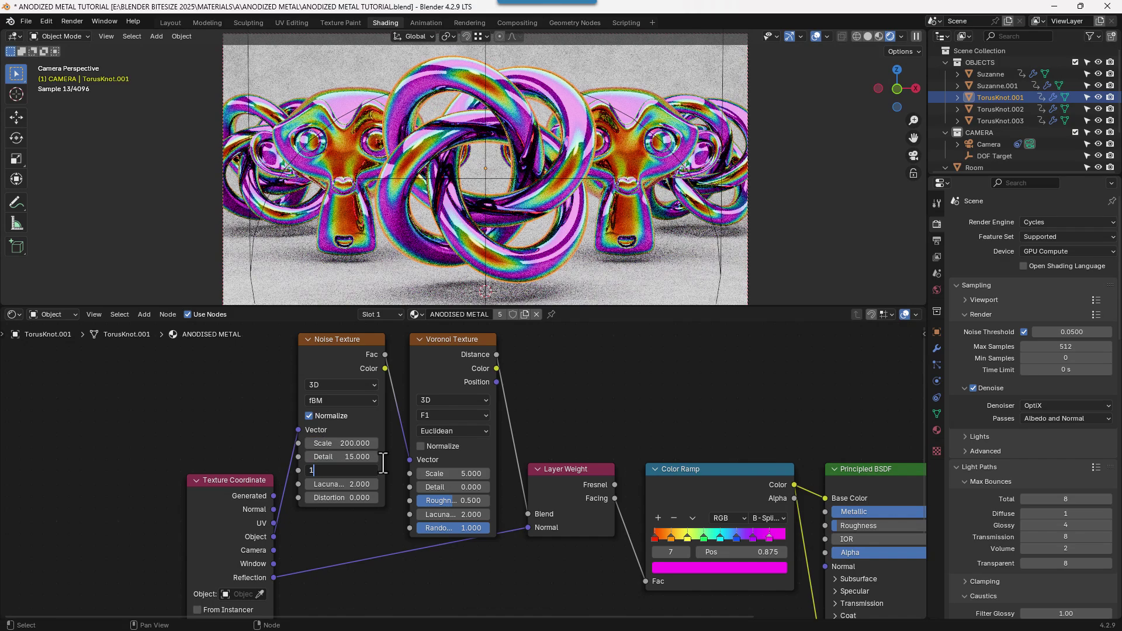
pyautogui.press('Tab')
pyautogui.press('Tab')
pyautogui.write('2')
# Confirm Noise Distortion 2, then set Voronoi to Smooth F1, Scale 100, Roughness 1.
pyautogui.press('Return')
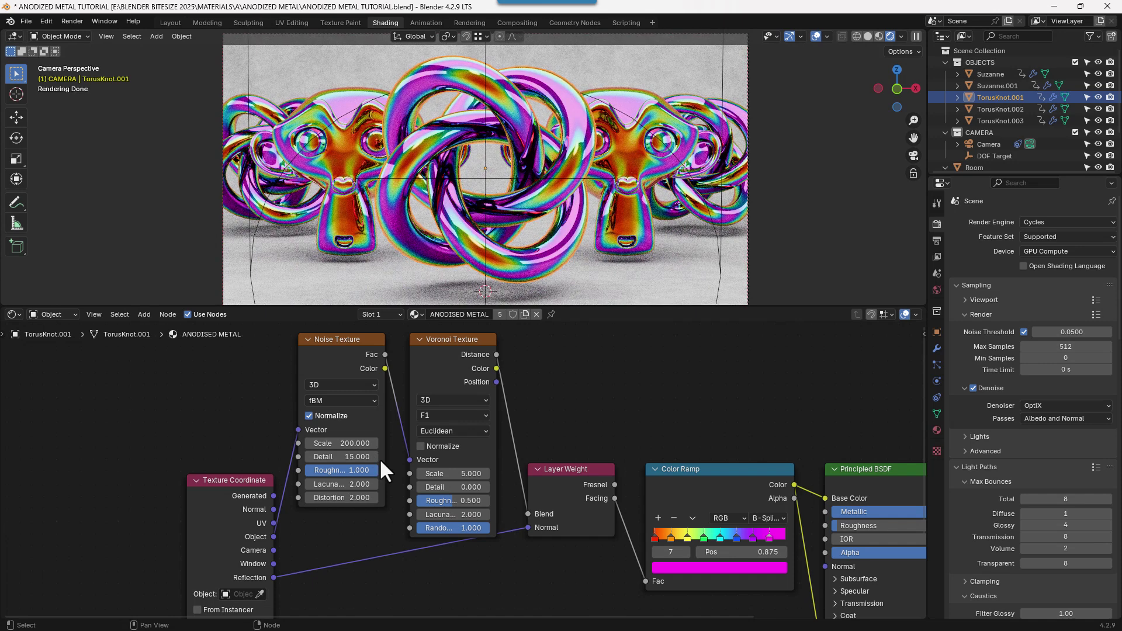
pyautogui.click(428, 414)
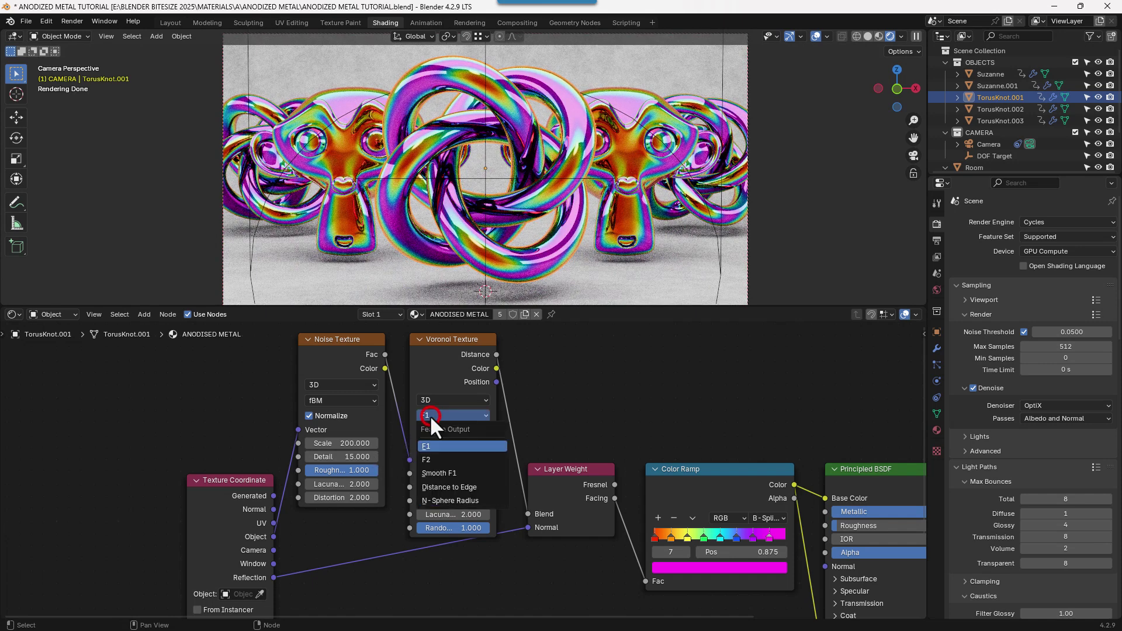
pyautogui.click(442, 471)
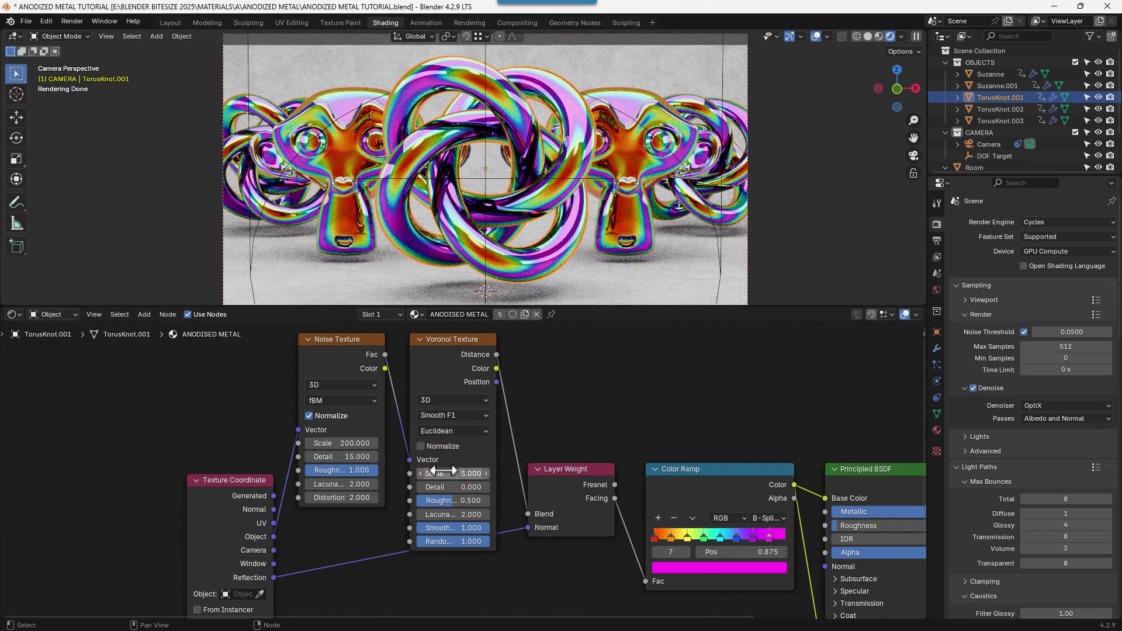
pyautogui.click(442, 471)
pyautogui.write('100')
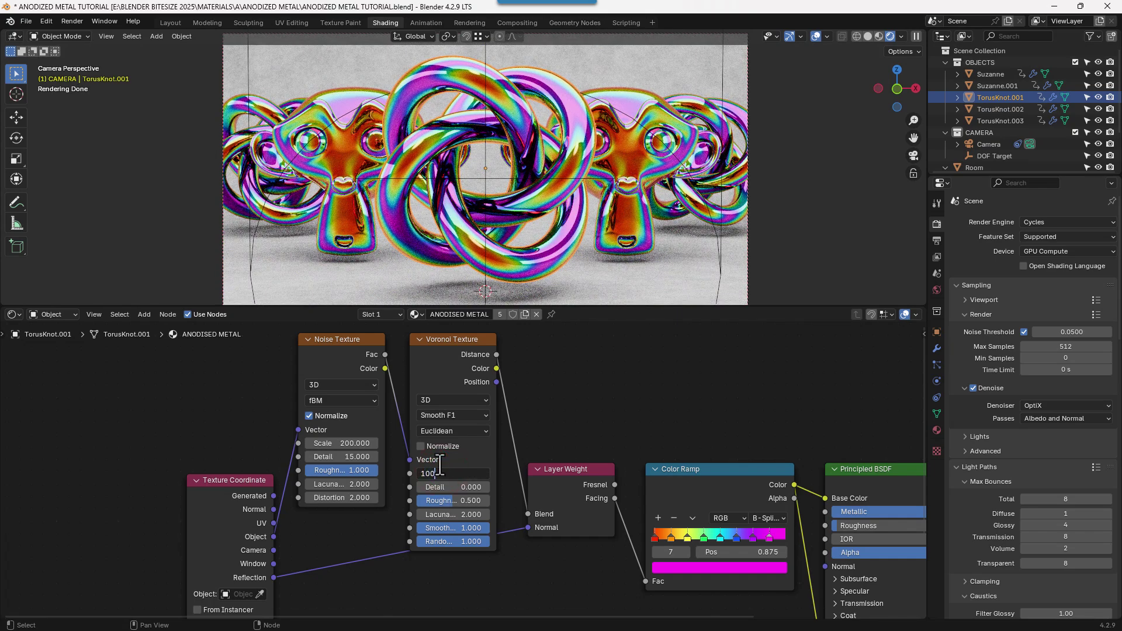
pyautogui.press('Tab')
pyautogui.press('Tab')
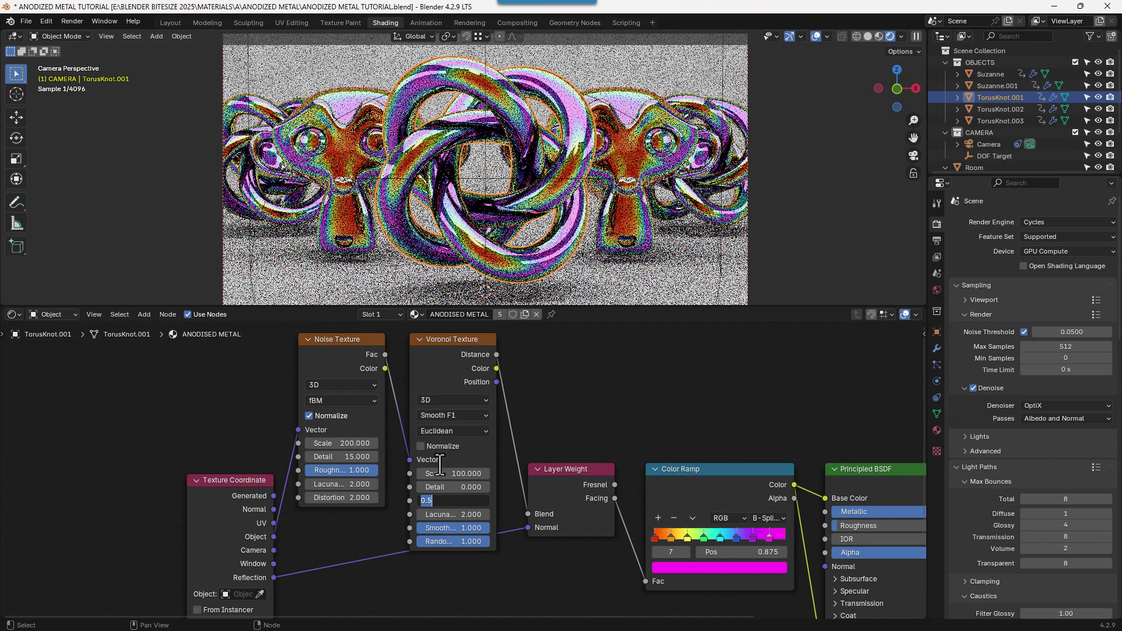
pyautogui.write('1')
pyautogui.press('Return')
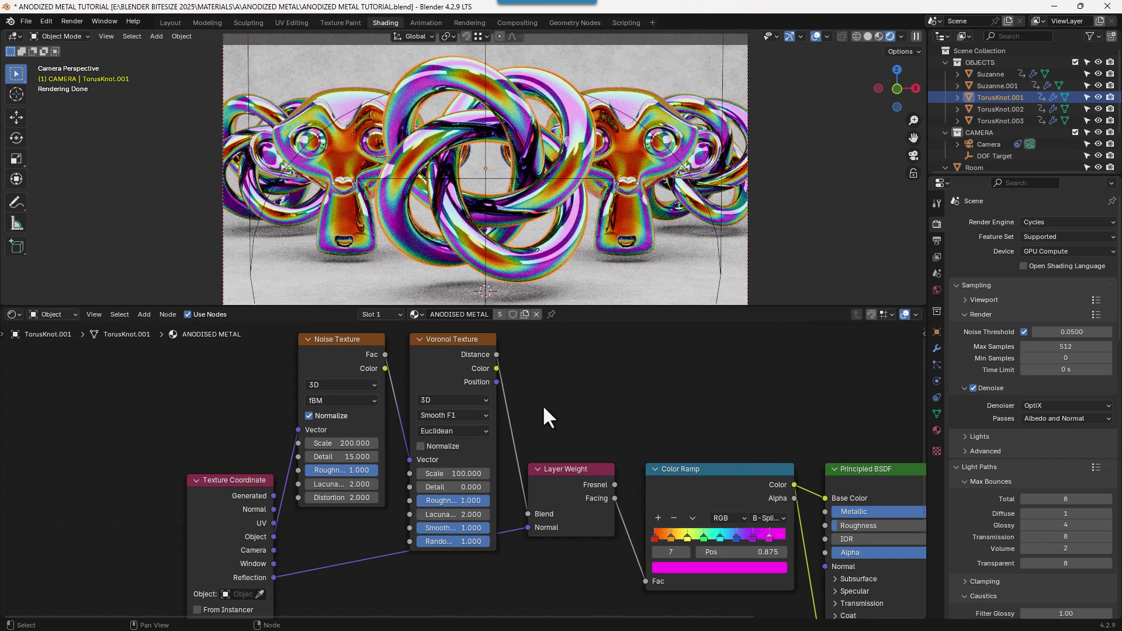
pyautogui.scroll(-2, 542, 404)
pyautogui.scroll(-1, 596, 417)
pyautogui.scroll(-1, 620, 418)
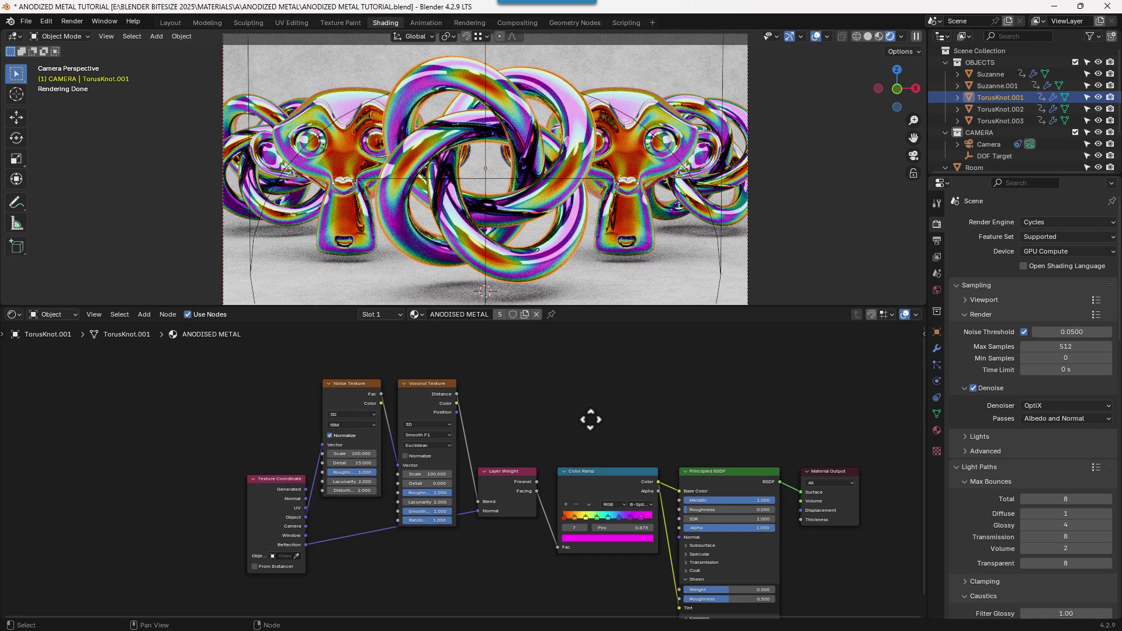
pyautogui.scroll(-1, 585, 419)
# Flatten all material nodes vertically with S Y 0 so their tops align.
pyautogui.moveTo(546, 419); pyautogui.dragTo(503, 395, button='middle')
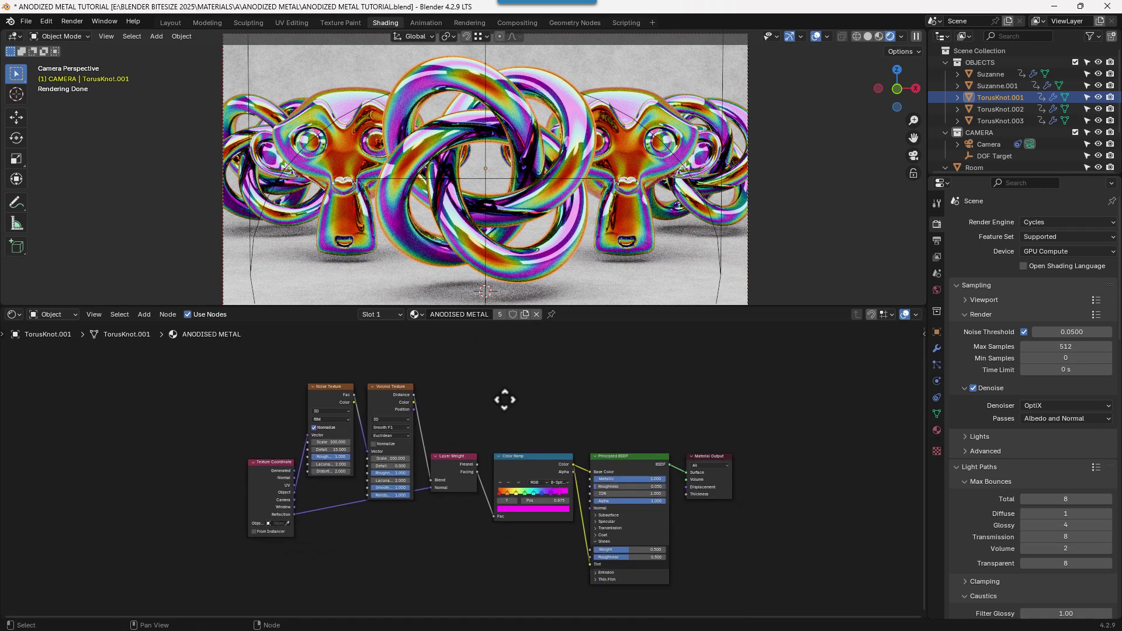
pyautogui.moveTo(220, 380)
pyautogui.mouseDown()
pyautogui.moveTo(739, 538)
pyautogui.moveTo(722, 525)
pyautogui.mouseUp()
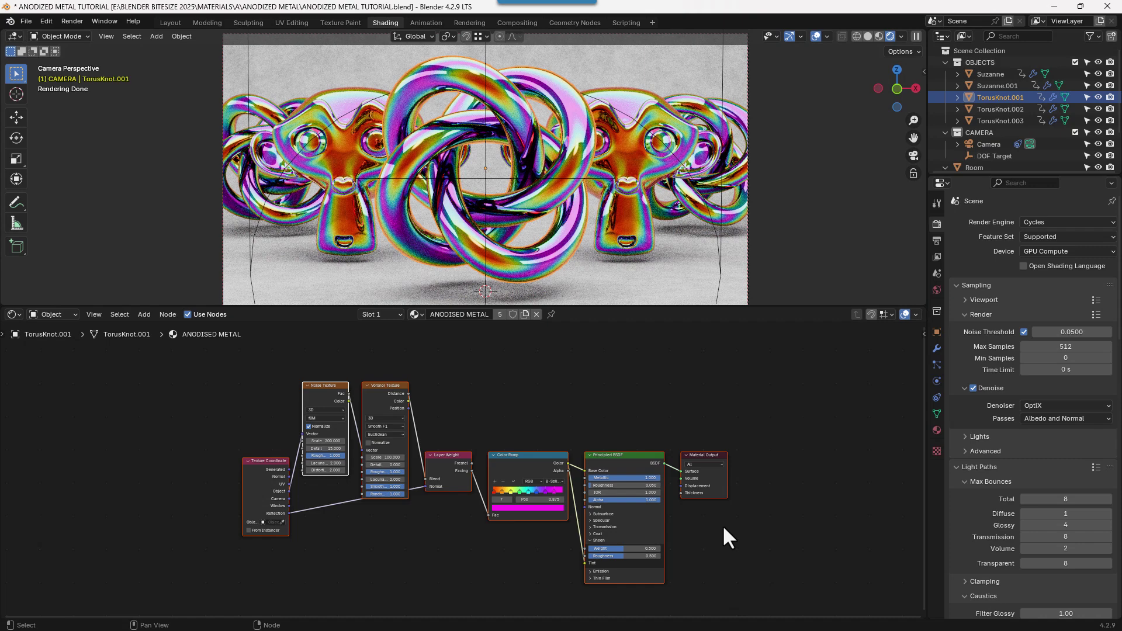
pyautogui.press('s')
pyautogui.press('y')
pyautogui.press('0')
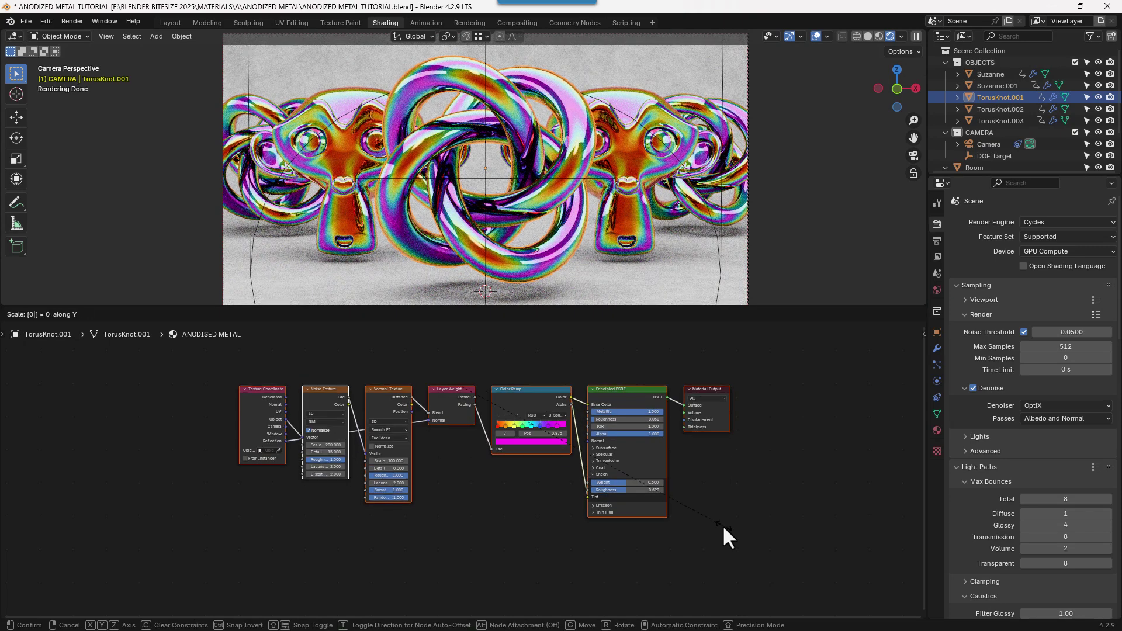
pyautogui.press('Return')
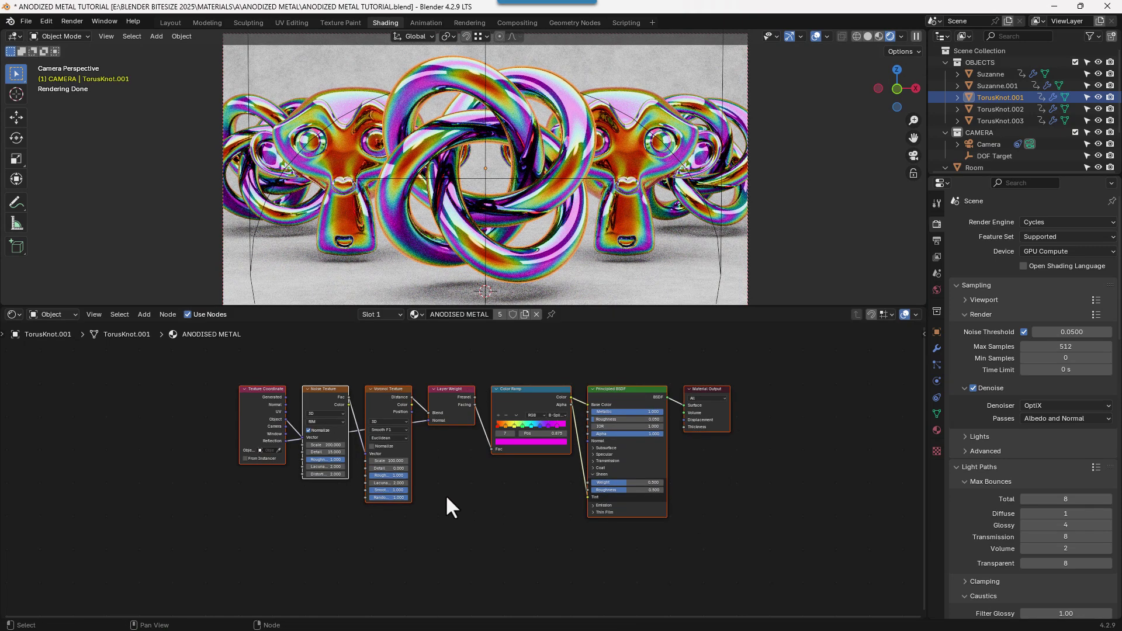
# Move the Texture Coordinate node straight down.
pyautogui.click(254, 394)
pyautogui.press('g')
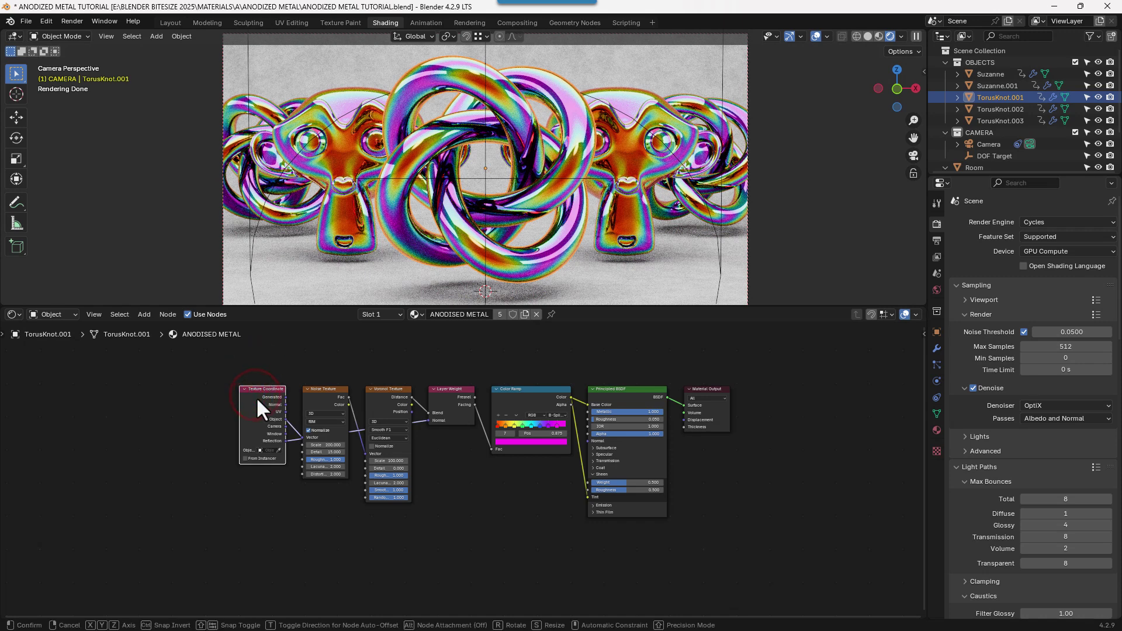
pyautogui.press('y')
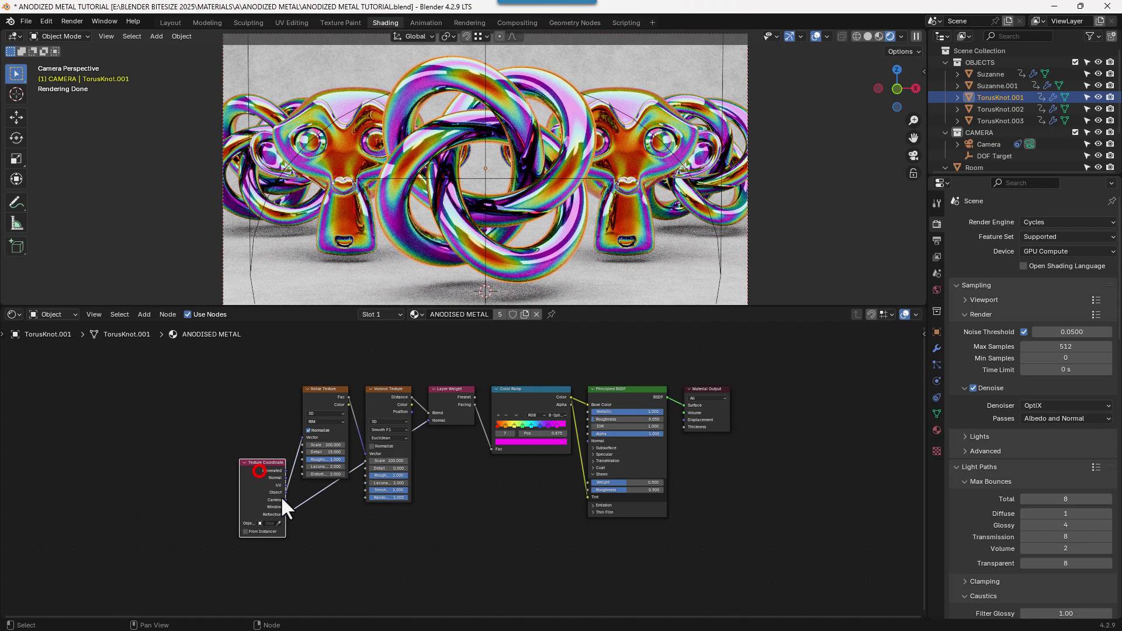
pyautogui.scroll(1, 419, 554)
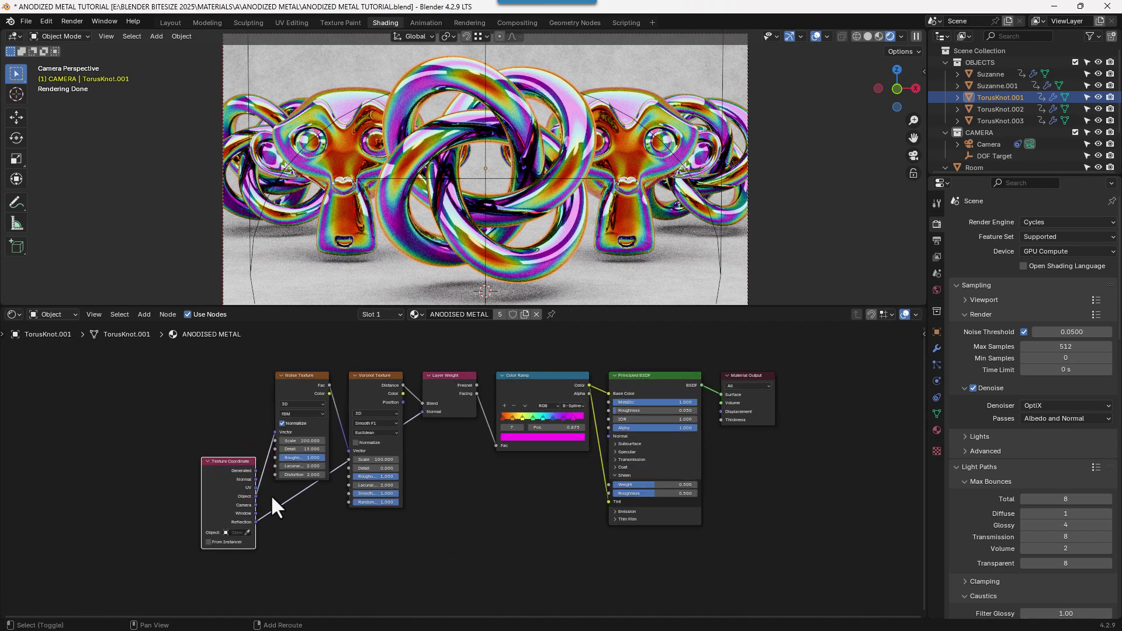
# Add a reroute on the Reflection link, level with the Reflection output.
pyautogui.keyDown('shift'); pyautogui.moveTo(276, 495); pyautogui.dragTo(294, 517, button='right'); pyautogui.keyUp('shift')
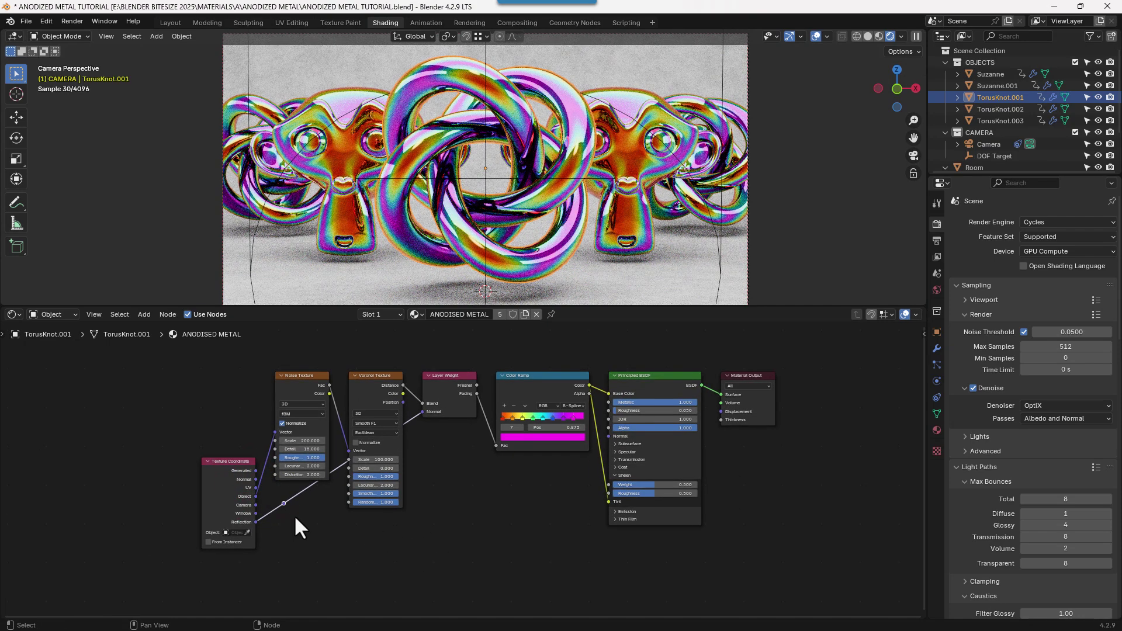
pyautogui.press('g')
pyautogui.press('x')
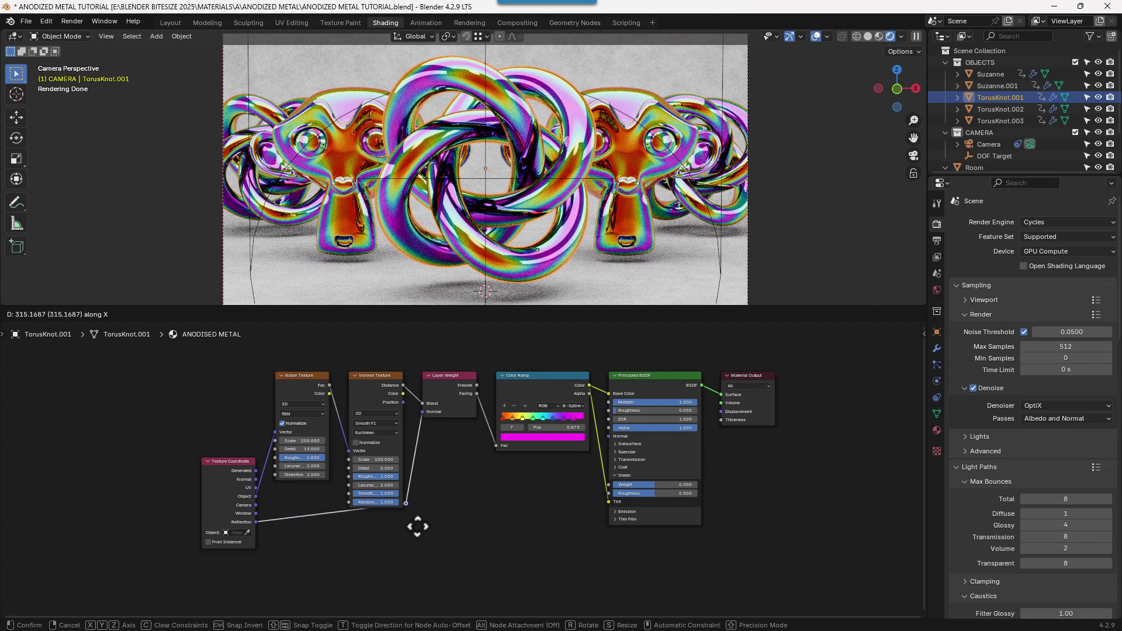
pyautogui.click(423, 525)
pyautogui.press('g')
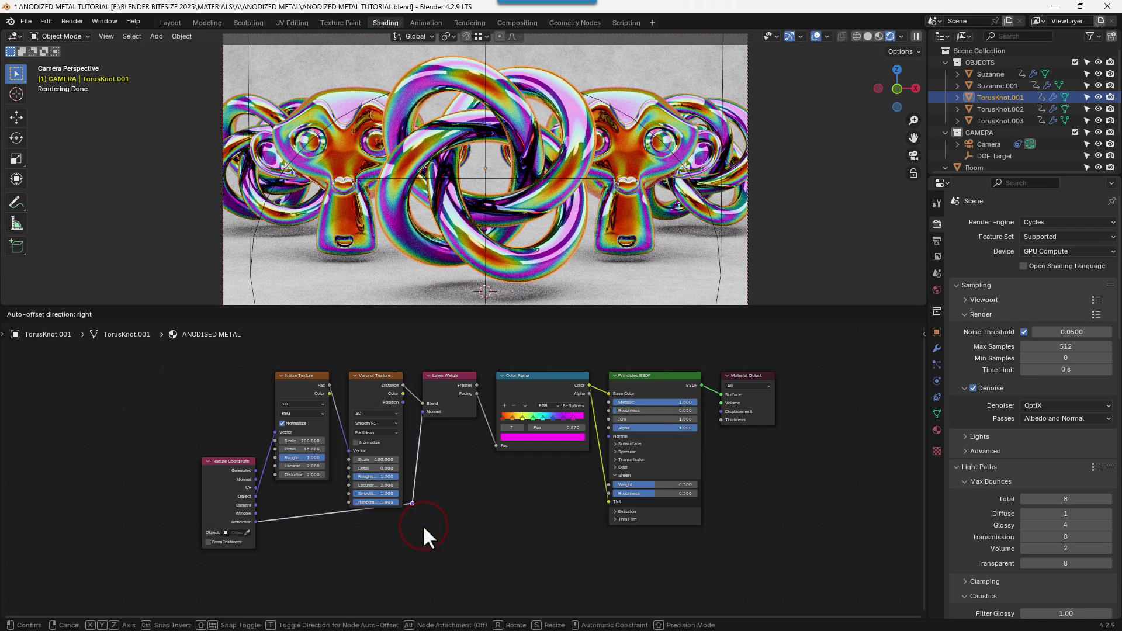
pyautogui.press('y')
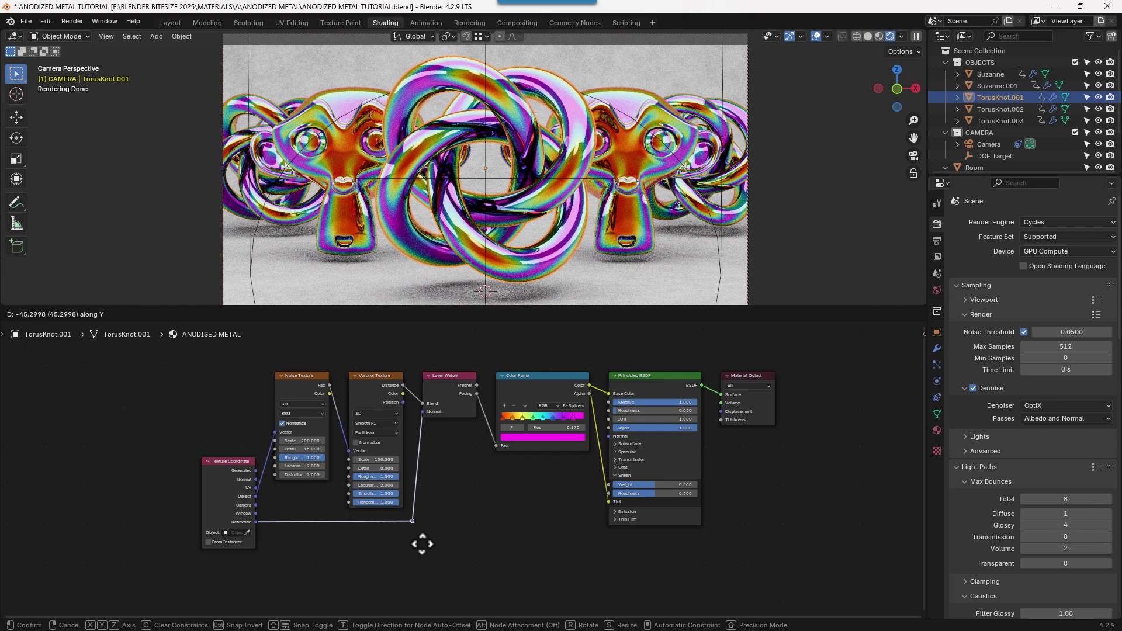
pyautogui.click(421, 544)
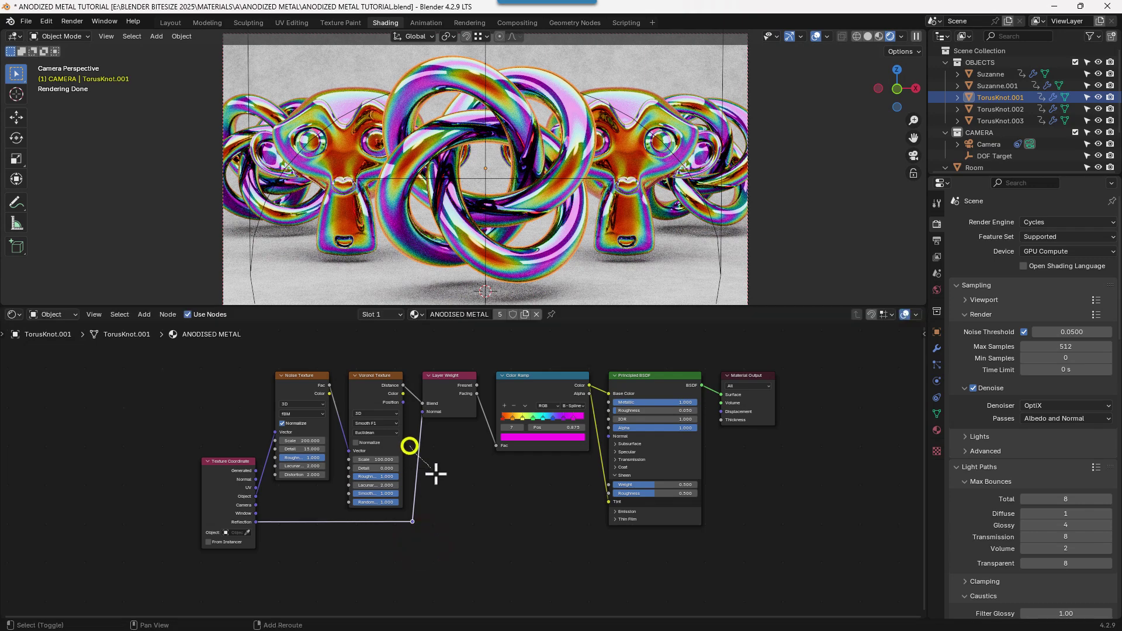
# Add a second reroute directly beneath Layer Weight's Normal input, then deselect all.
pyautogui.keyDown('shift'); pyautogui.moveTo(409, 445); pyautogui.dragTo(436, 474, button='right'); pyautogui.keyUp('shift')
pyautogui.press('g')
pyautogui.press('x')
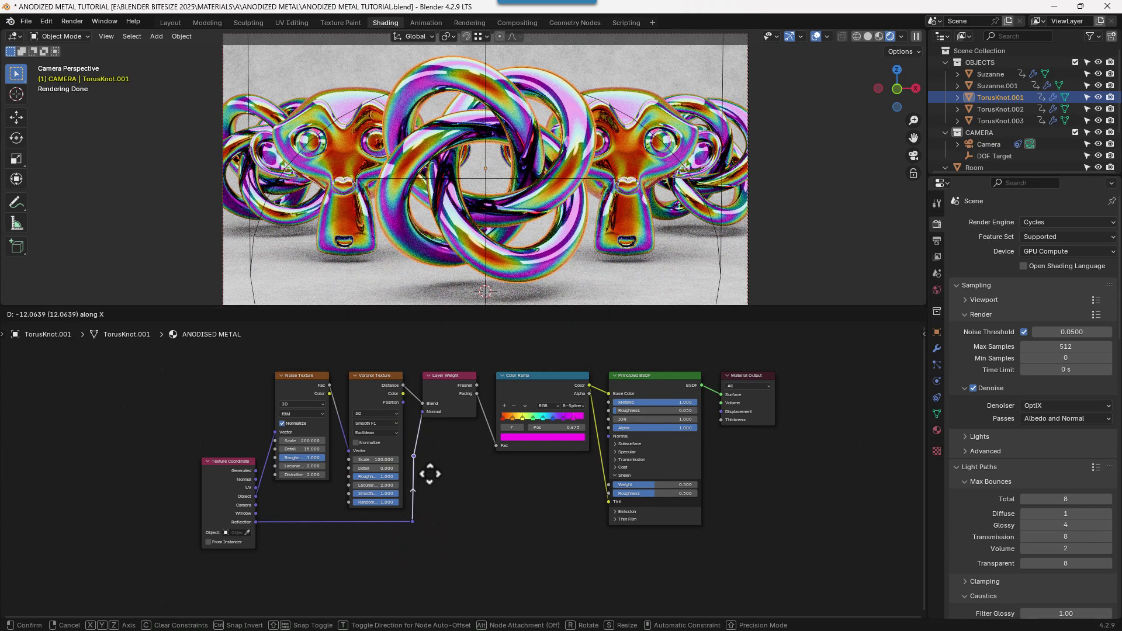
pyautogui.press('y')
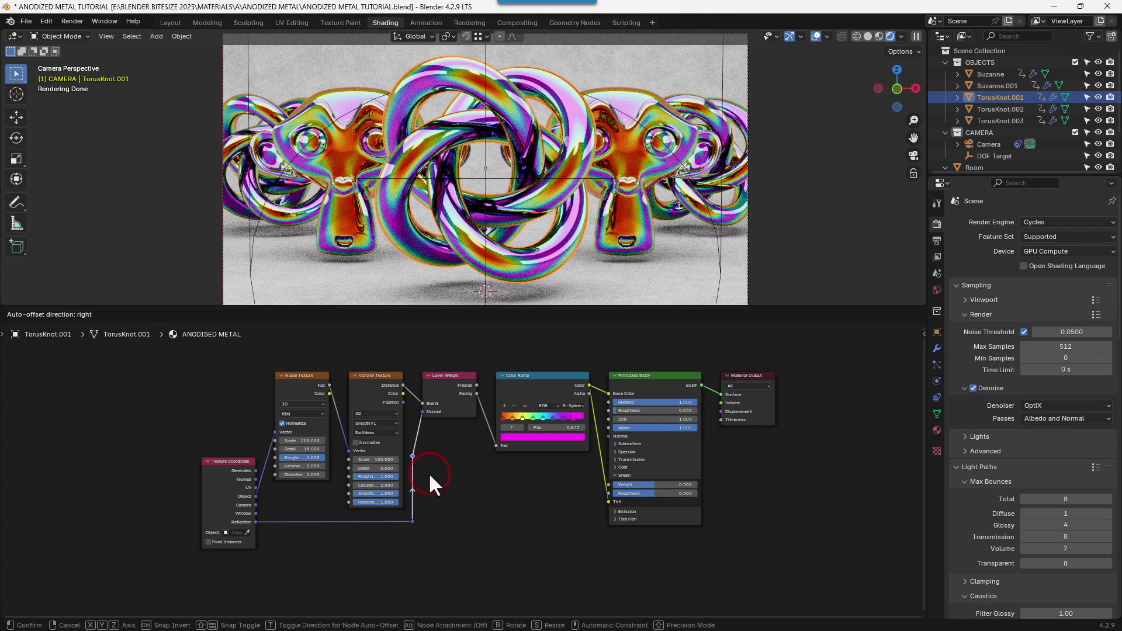
pyautogui.click(424, 430)
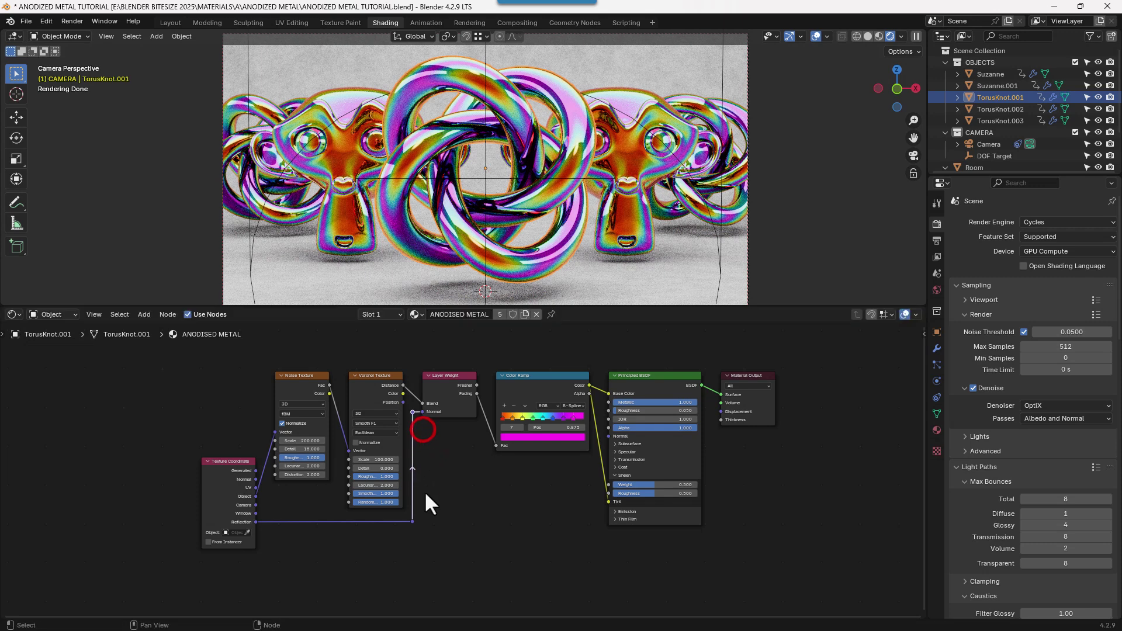
pyautogui.click(433, 492)
pyautogui.scroll(3, 446, 496)
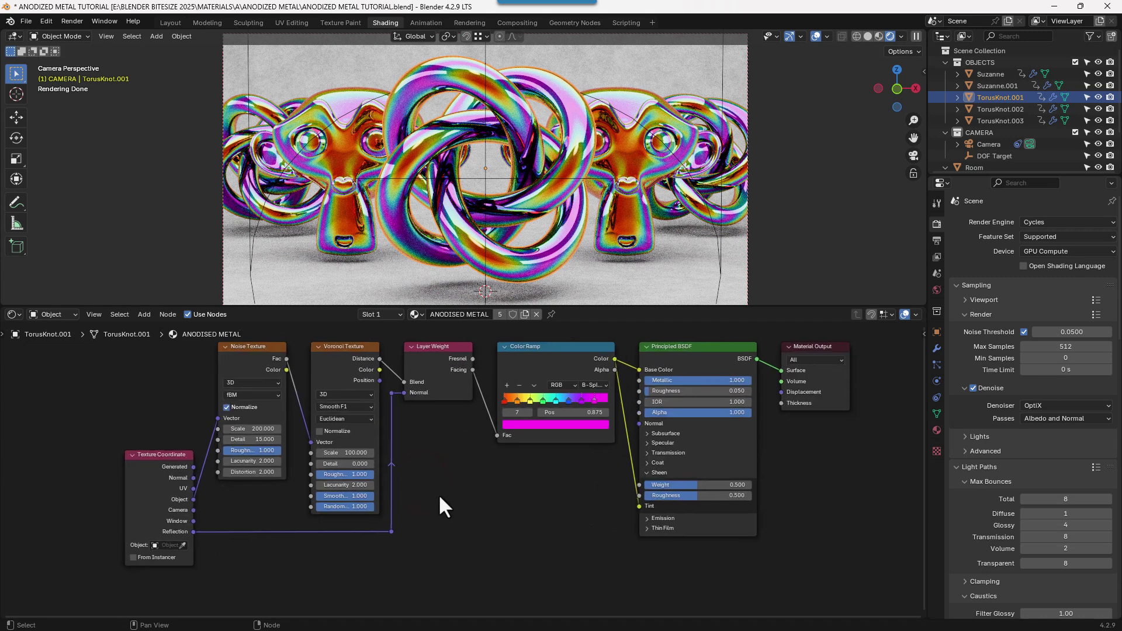
pyautogui.scroll(1, 440, 497)
pyautogui.scroll(1, 440, 496)
pyautogui.scroll(1, 436, 504)
# Save the file, play the animation, and orbit around the scene.
pyautogui.hotkey('ctrl', 's')
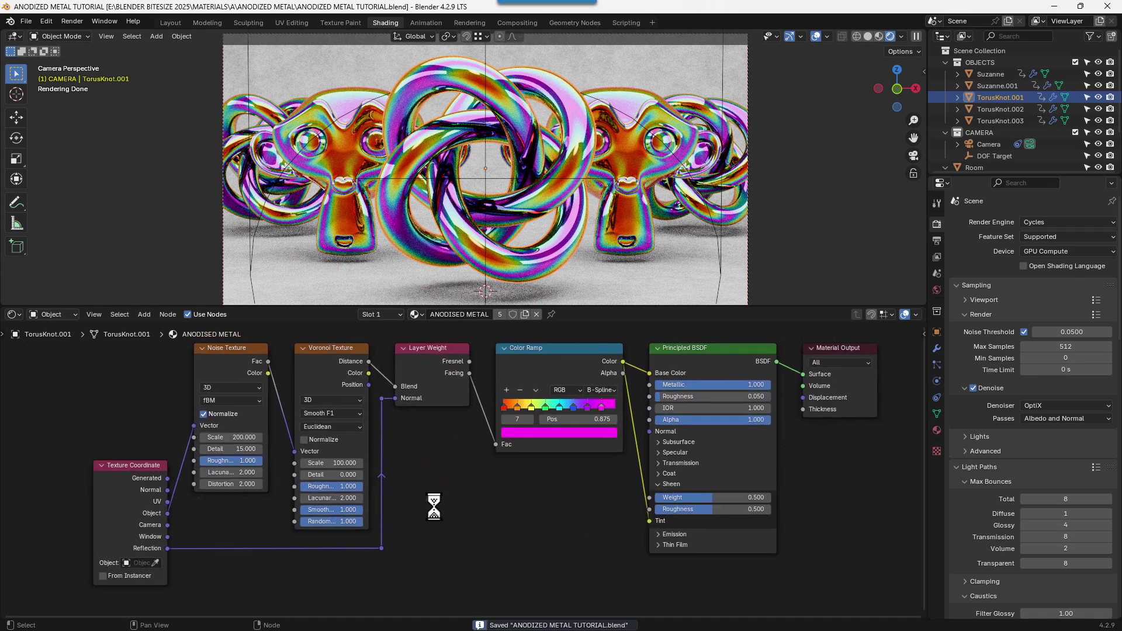
pyautogui.press('space')
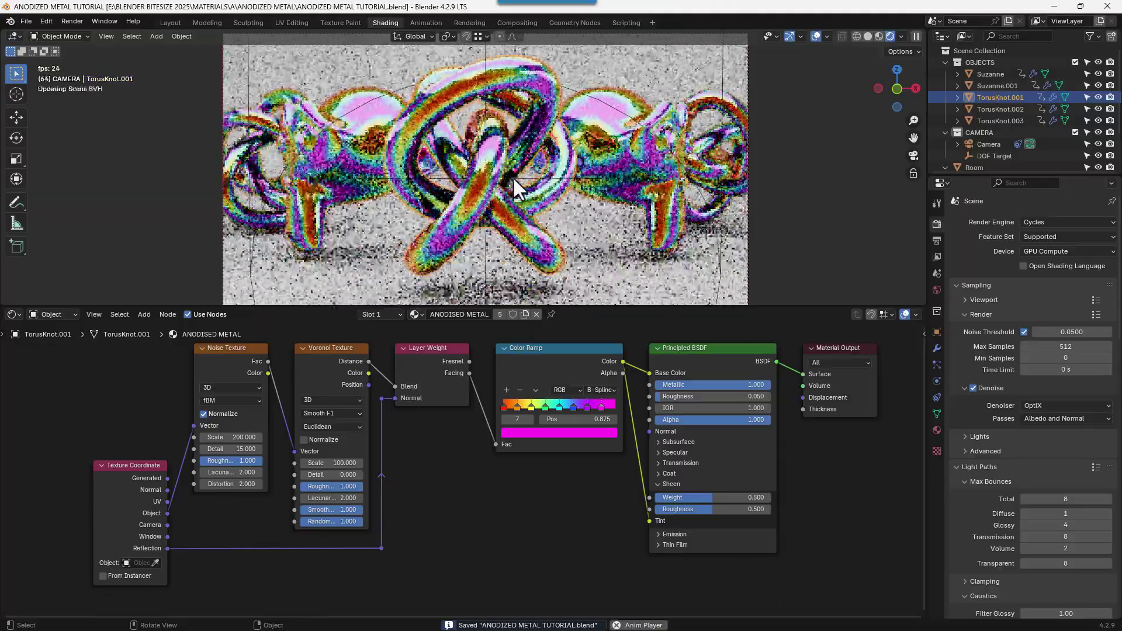
pyautogui.moveTo(511, 173)
pyautogui.mouseDown(button='middle')
pyautogui.moveTo(628, 210)
pyautogui.moveTo(742, 180)
pyautogui.moveTo(826, 176)
pyautogui.mouseUp(button='middle')
# Return to the camera view, stop playback and rewind to frame 1.
pyautogui.click(913, 157)
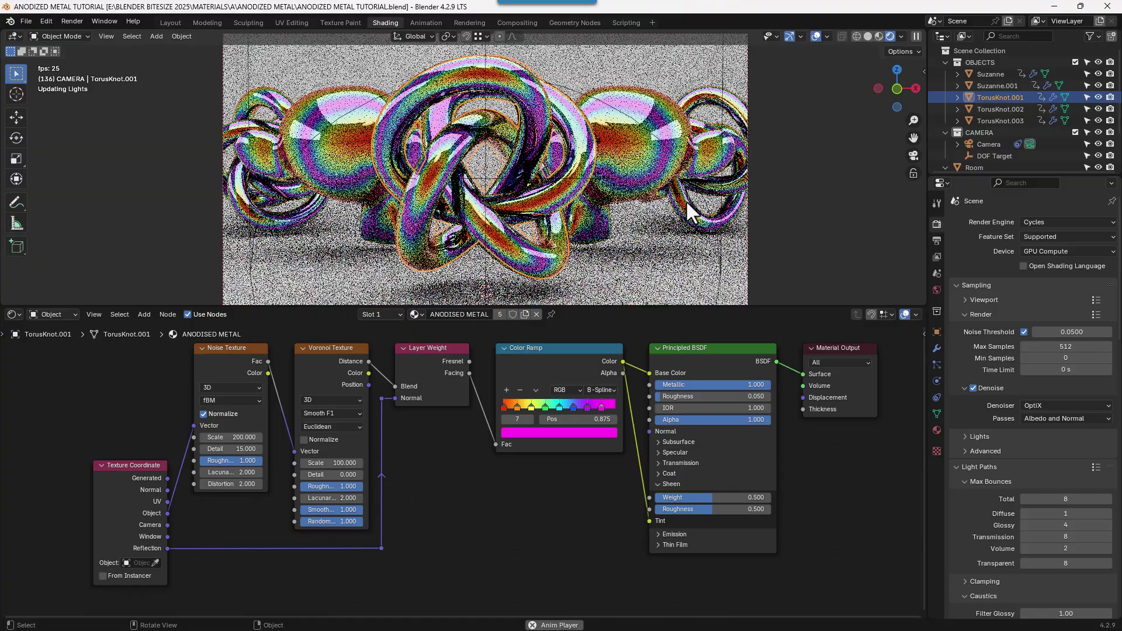
pyautogui.press('Escape')
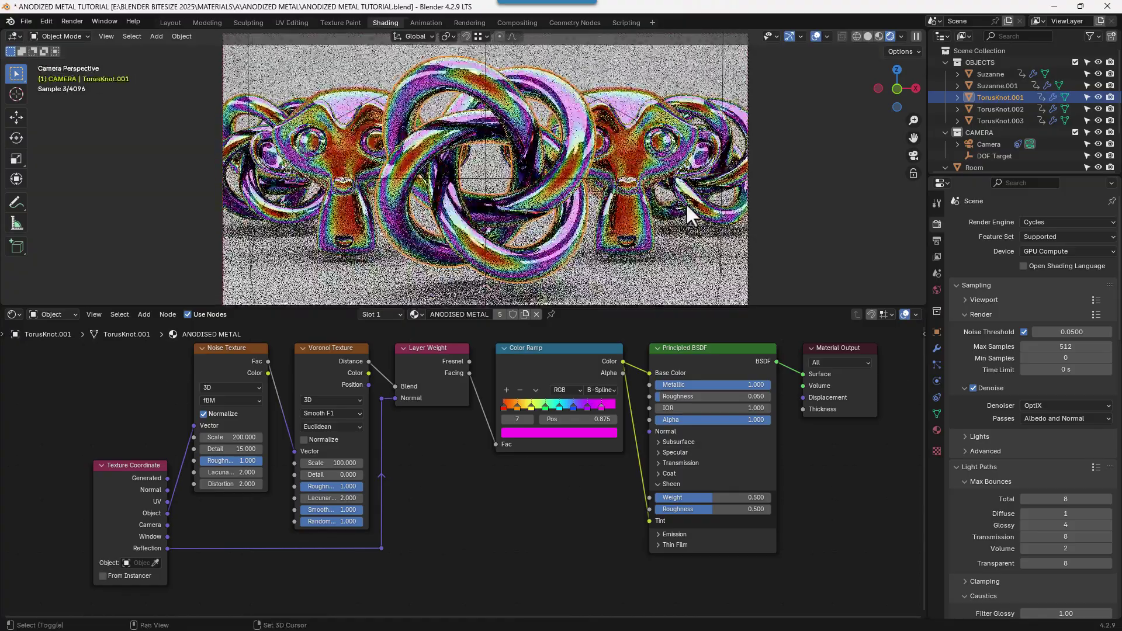
pyautogui.hotkey('ctrl', 's')
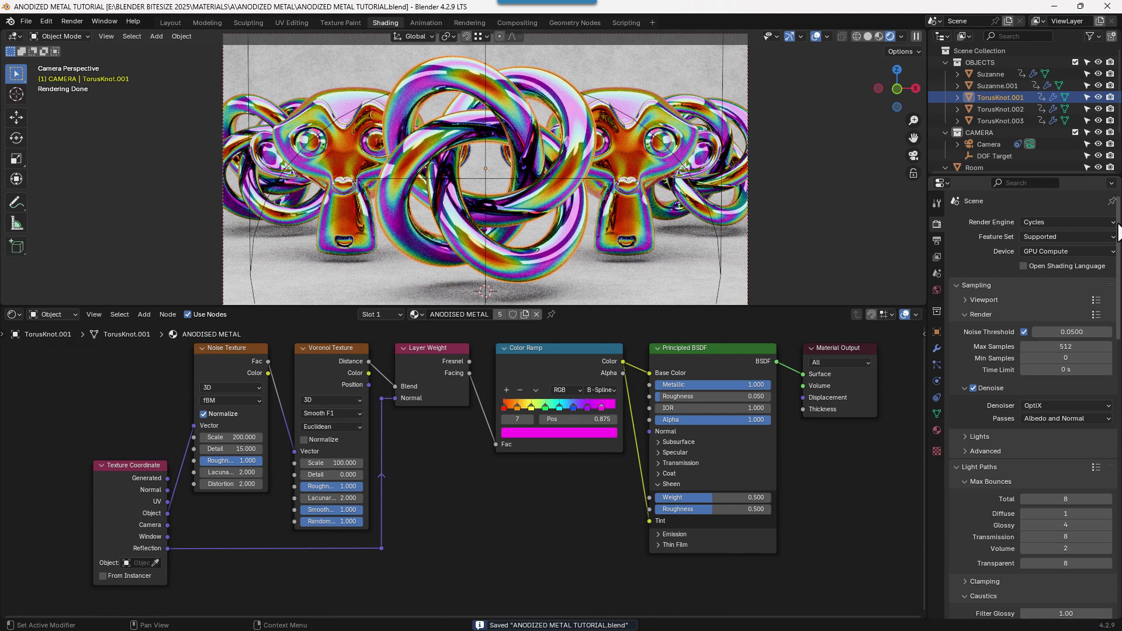
pyautogui.scroll(-1, 1119, 229)
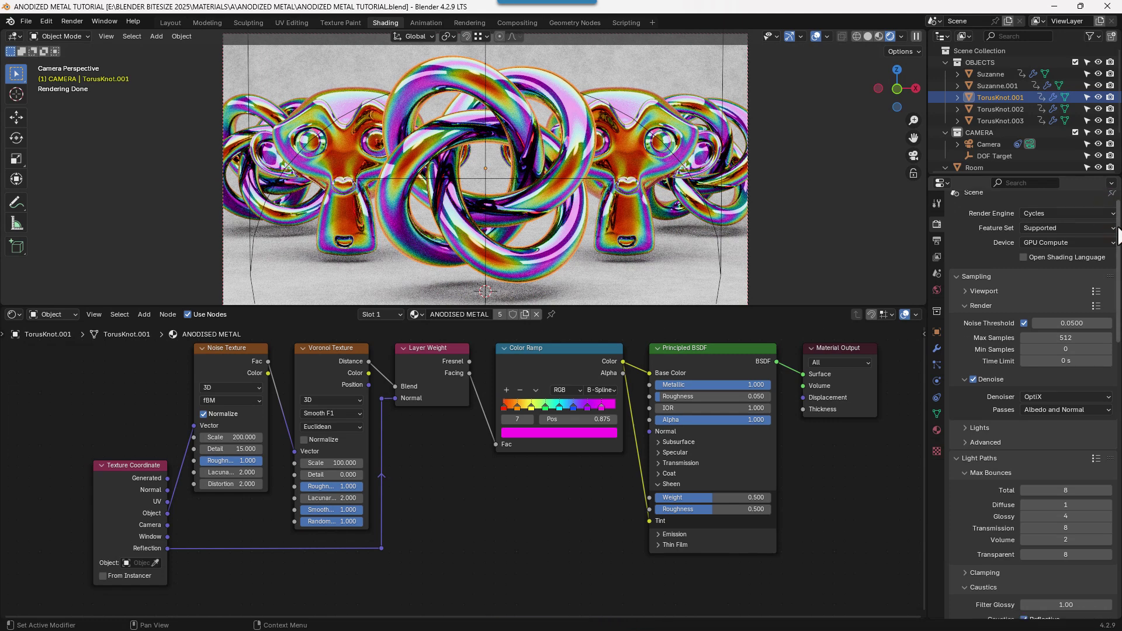
pyautogui.scroll(-1, 1119, 229)
pyautogui.scroll(-1, 1119, 229)
pyautogui.scroll(-2, 1119, 229)
pyautogui.scroll(-3, 1025, 403)
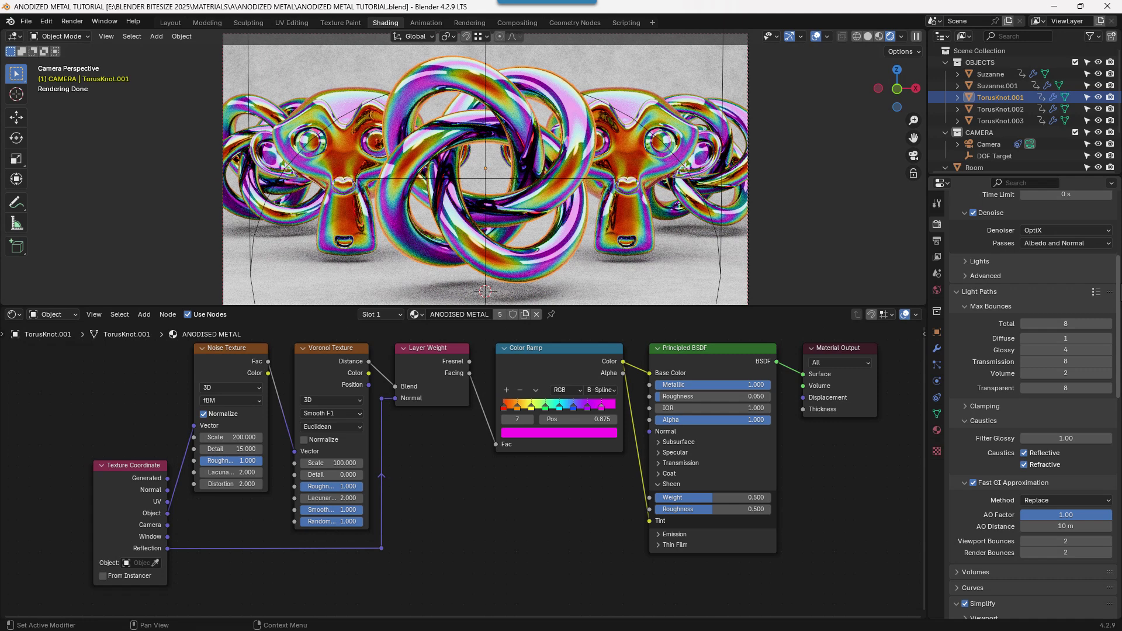
pyautogui.scroll(-3, 1025, 403)
pyautogui.scroll(-3, 1026, 403)
pyautogui.scroll(-2, 1025, 403)
pyautogui.scroll(-2, 1026, 403)
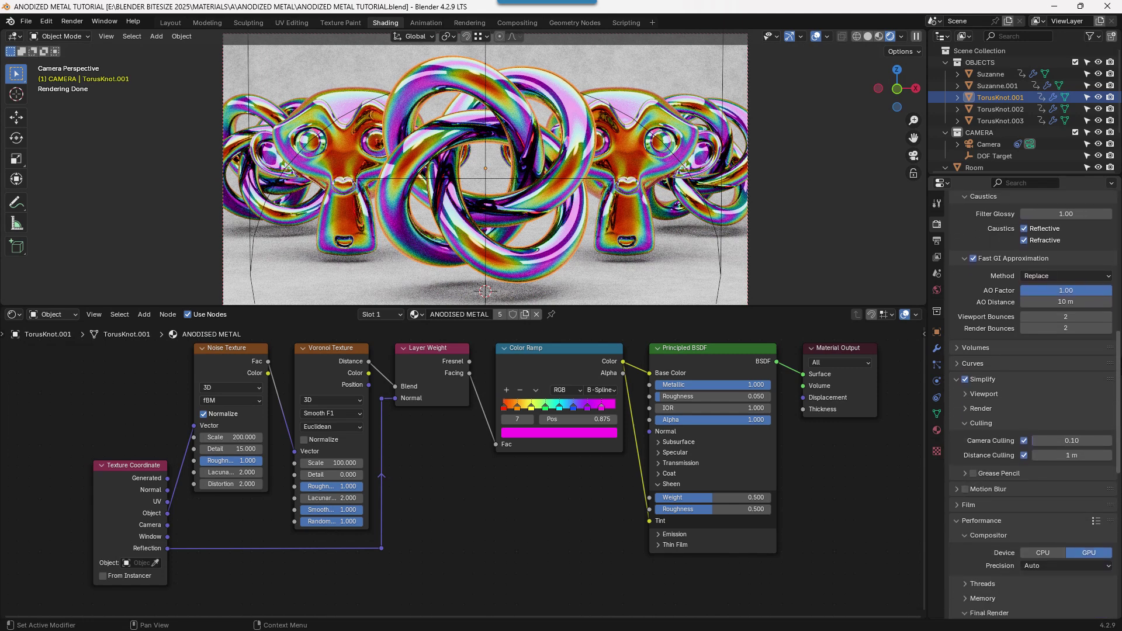
pyautogui.scroll(-2, 1026, 403)
pyautogui.scroll(-2, 1026, 404)
pyautogui.scroll(-2, 1025, 404)
pyautogui.scroll(-2, 1025, 403)
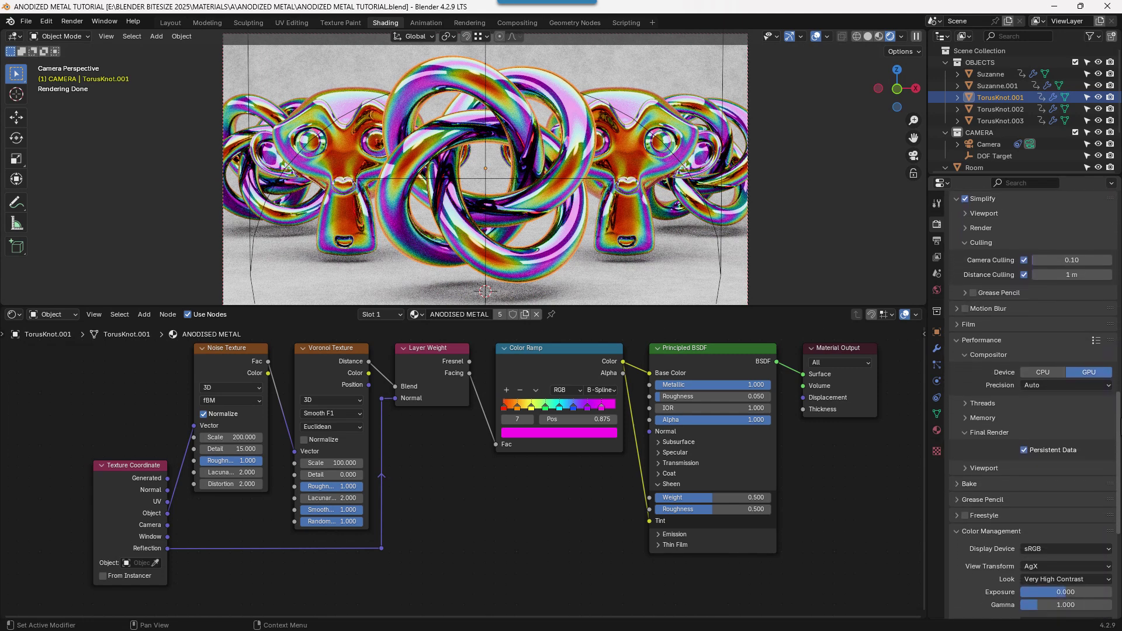
pyautogui.scroll(-2, 1025, 403)
pyautogui.scroll(-2, 1026, 403)
pyautogui.scroll(-2, 1025, 403)
pyautogui.scroll(-2, 1026, 403)
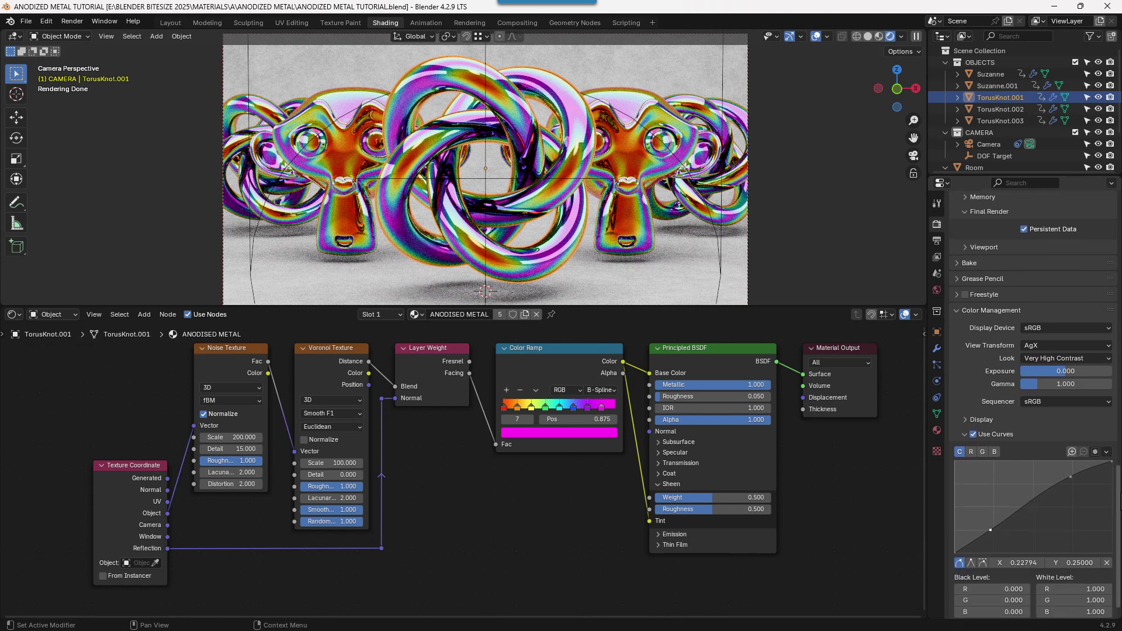
pyautogui.scroll(-2, 1026, 404)
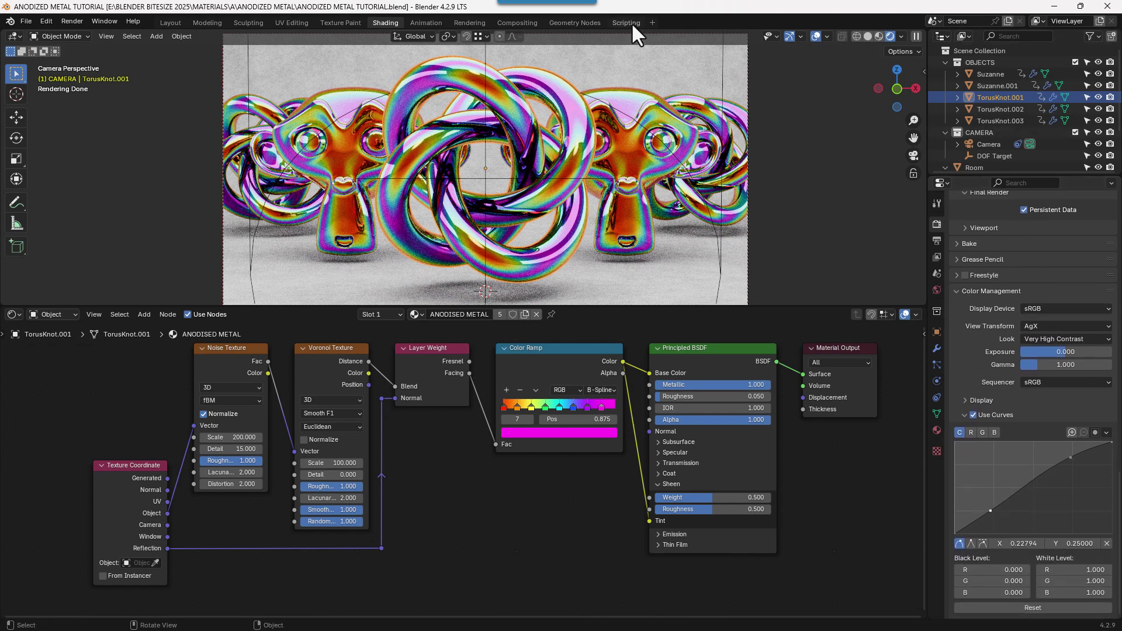
# Check the Denoise node in the Compositing workspace, then start Render Image.
pyautogui.click(525, 22)
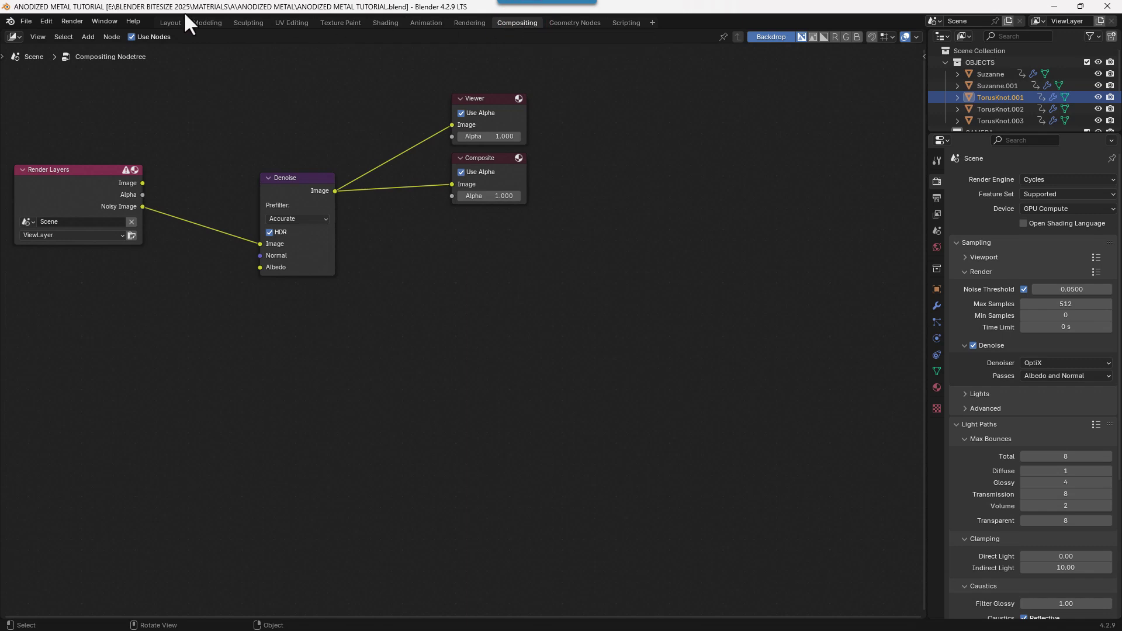
pyautogui.click(71, 22)
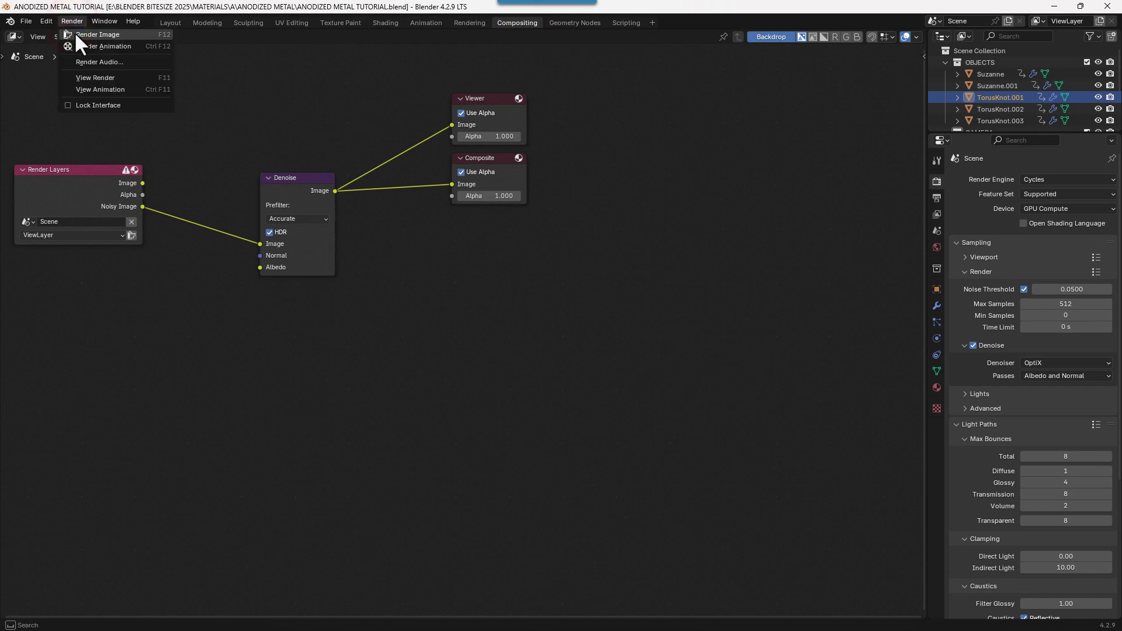
pyautogui.click(74, 32)
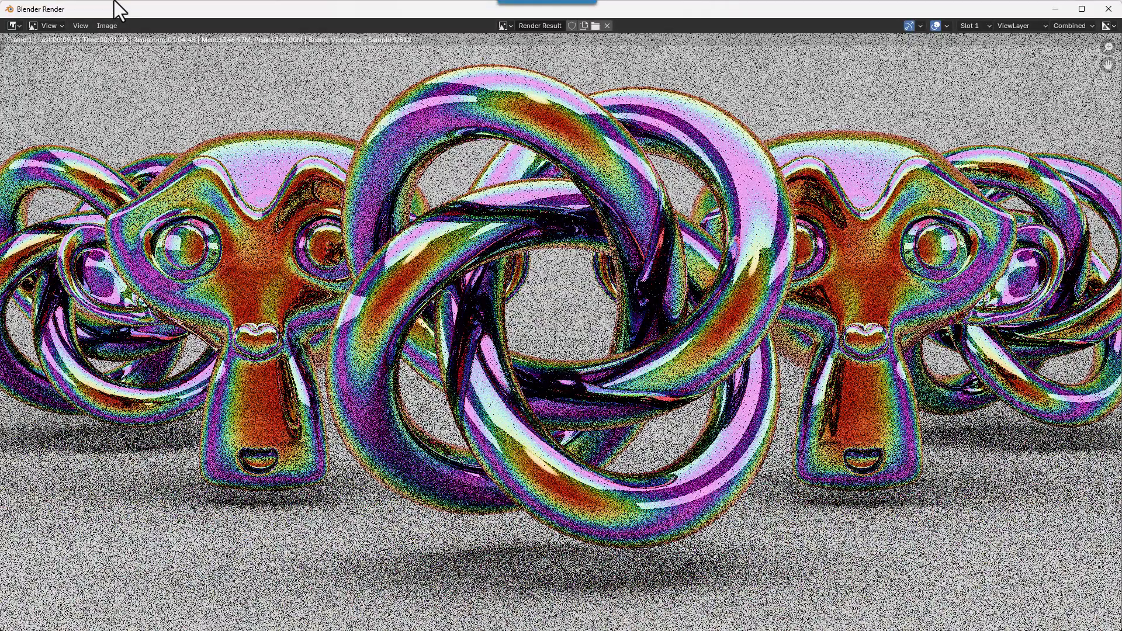